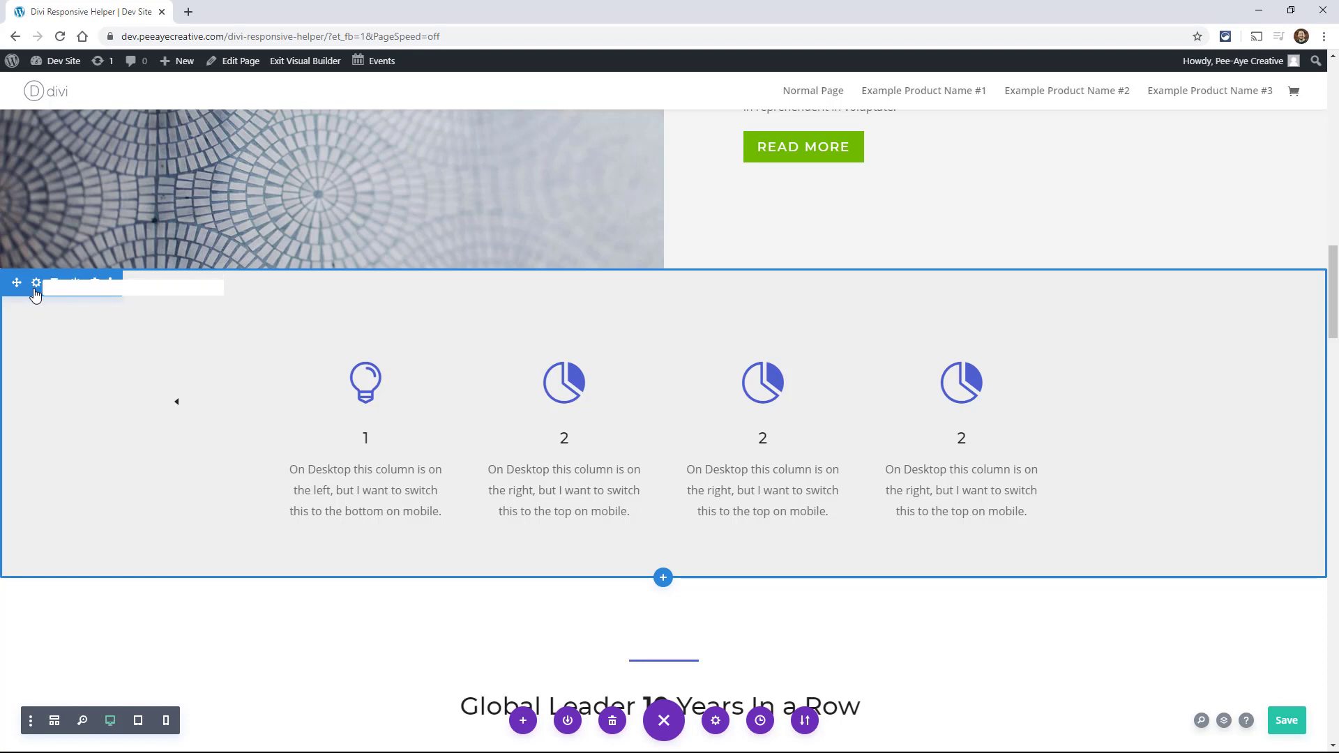
# - Inspect the section's sizing options, then close its settings without changes
pyautogui.click(35, 287)
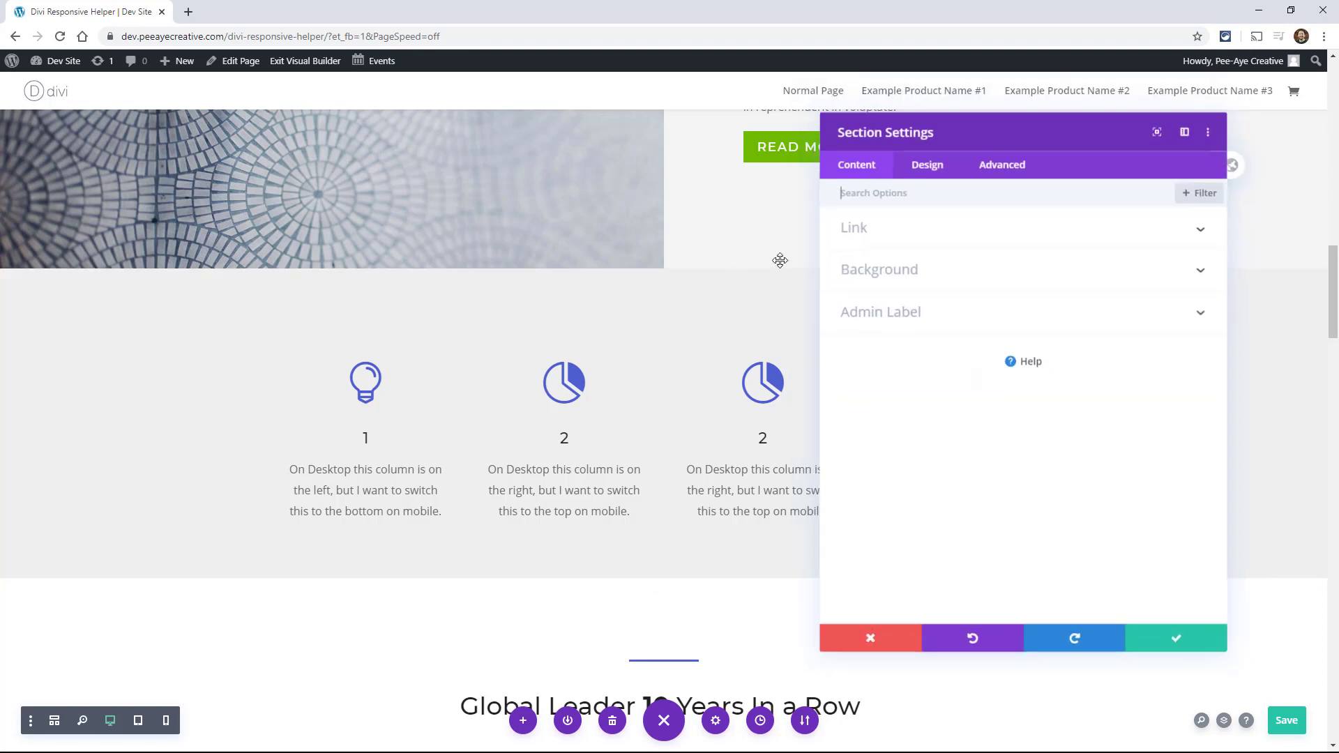
pyautogui.click(922, 168)
pyautogui.click(868, 310)
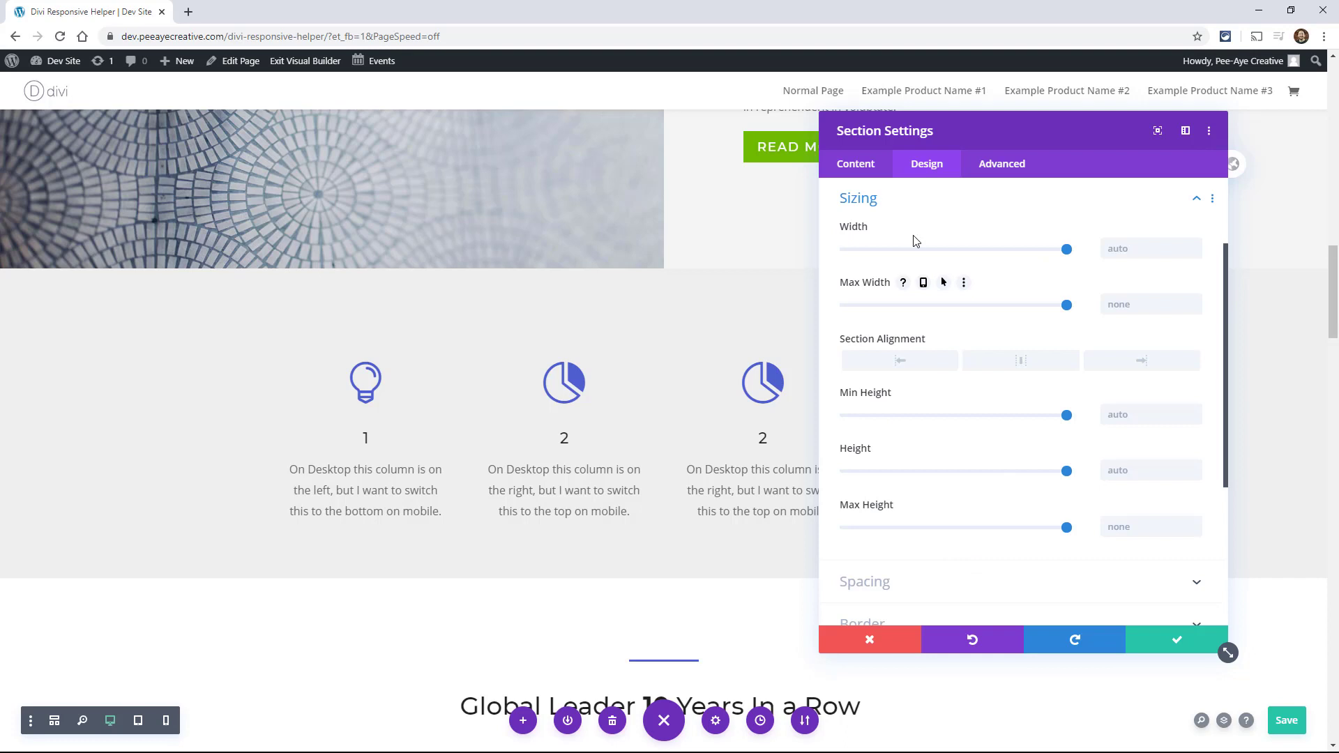
pyautogui.moveTo(907, 237)
pyautogui.moveTo(874, 288)
pyautogui.moveTo(982, 379)
pyautogui.click(1176, 640)
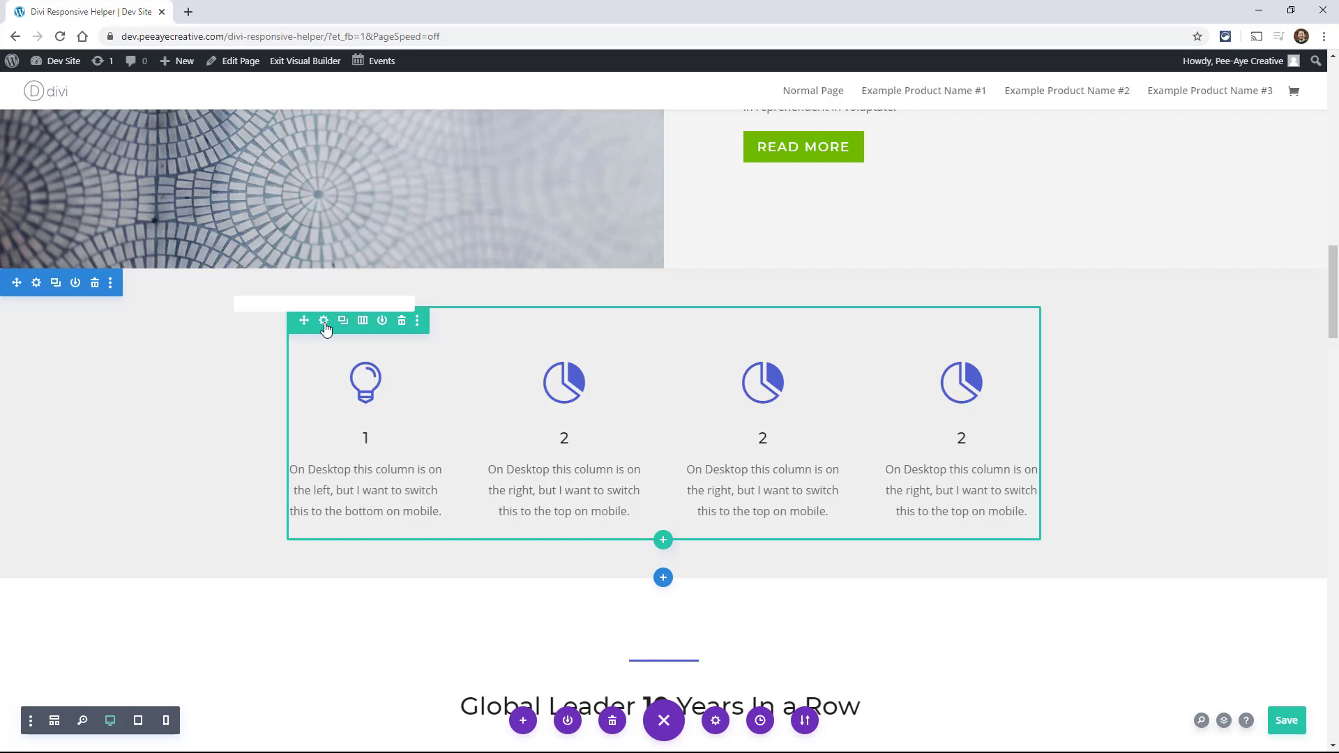
# - Give the blurb row per-device width: 100% max width and 60% desktop width
pyautogui.click(324, 321)
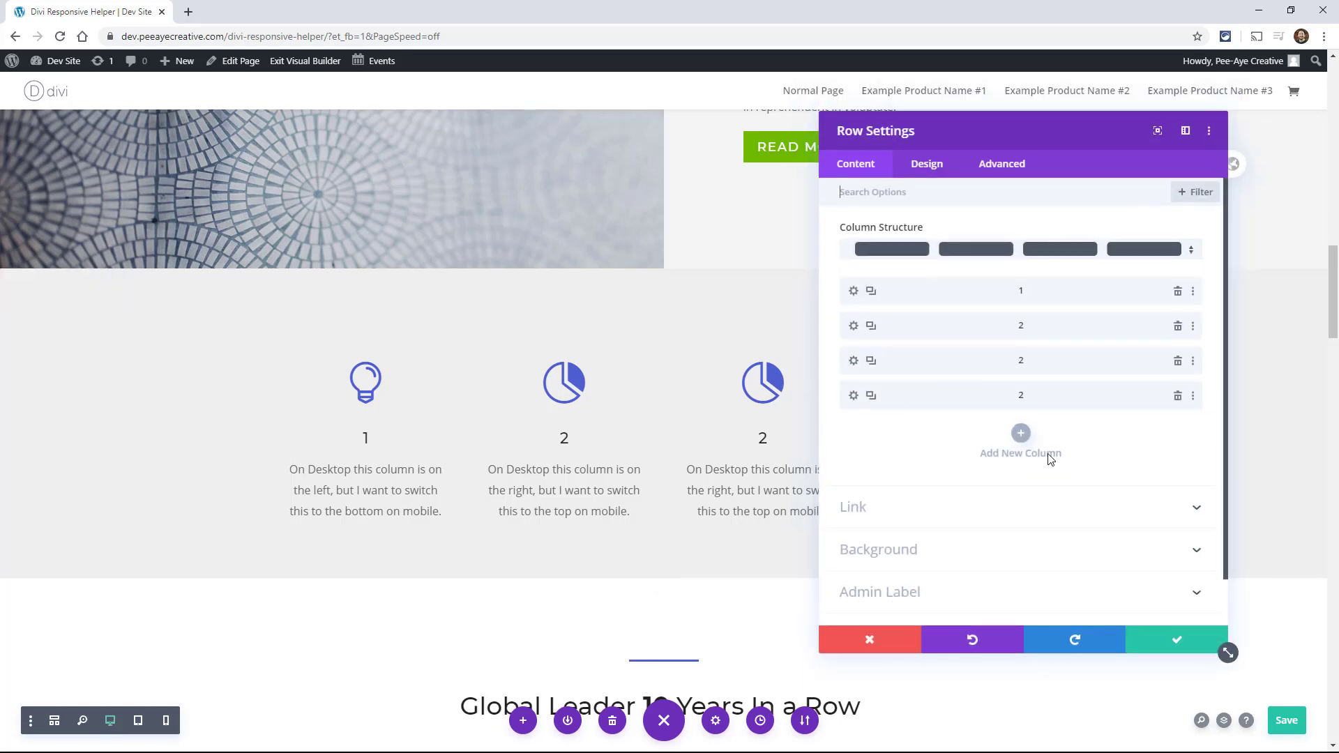
pyautogui.click(926, 165)
pyautogui.click(868, 229)
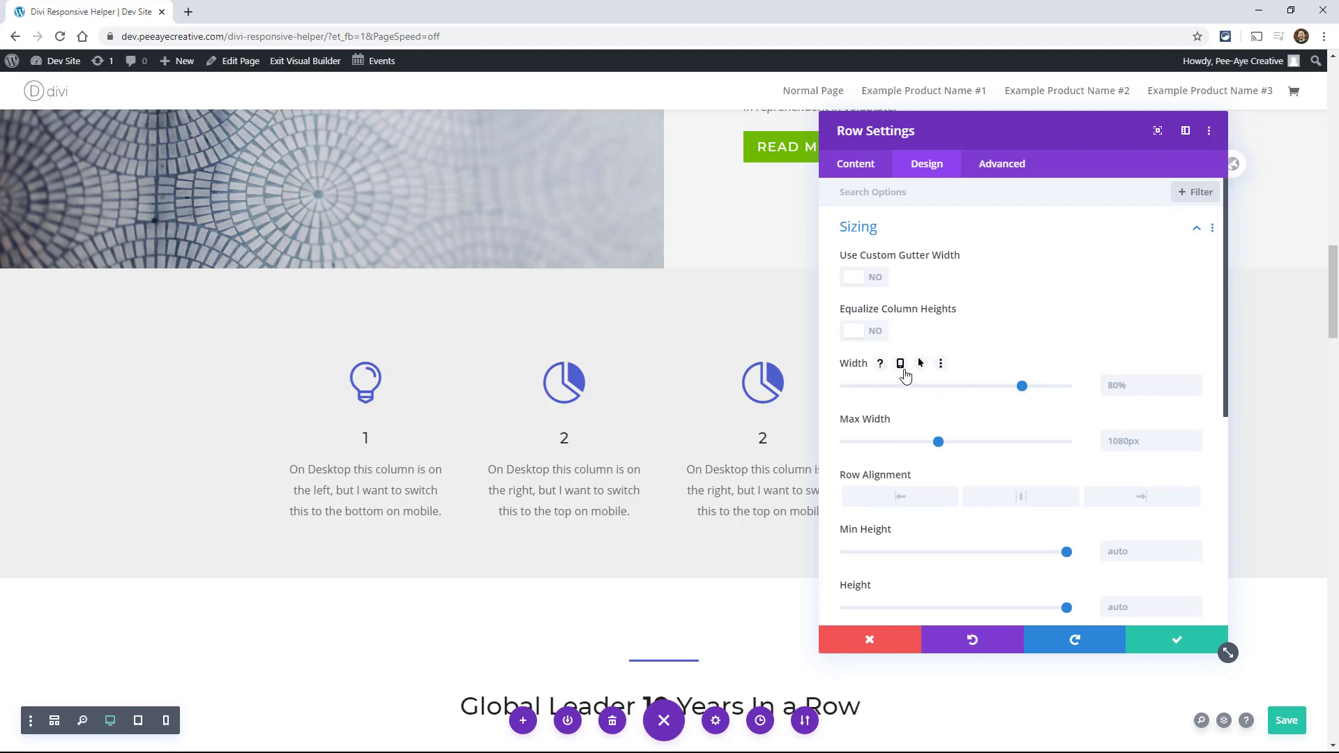
pyautogui.click(900, 364)
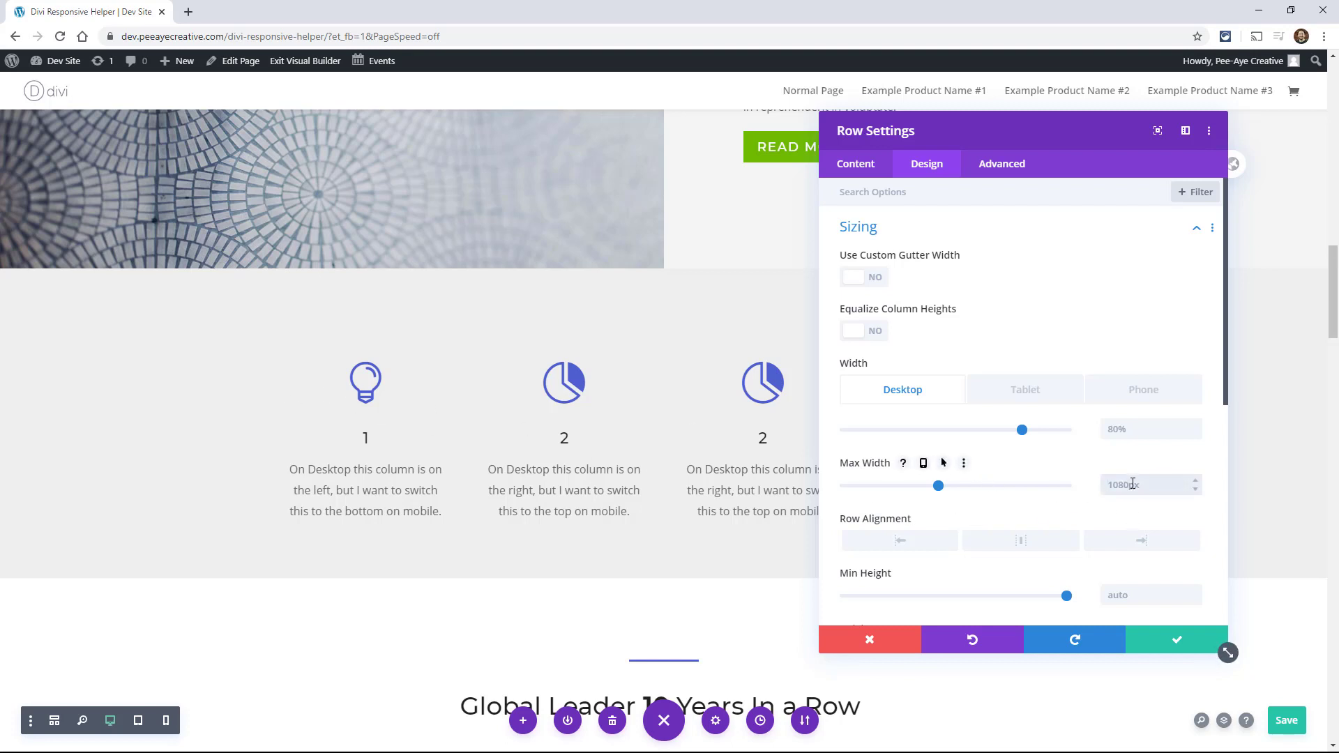
pyautogui.write('1')
pyautogui.write('00px')
pyautogui.press('BackSpace')
pyautogui.press('BackSpace')
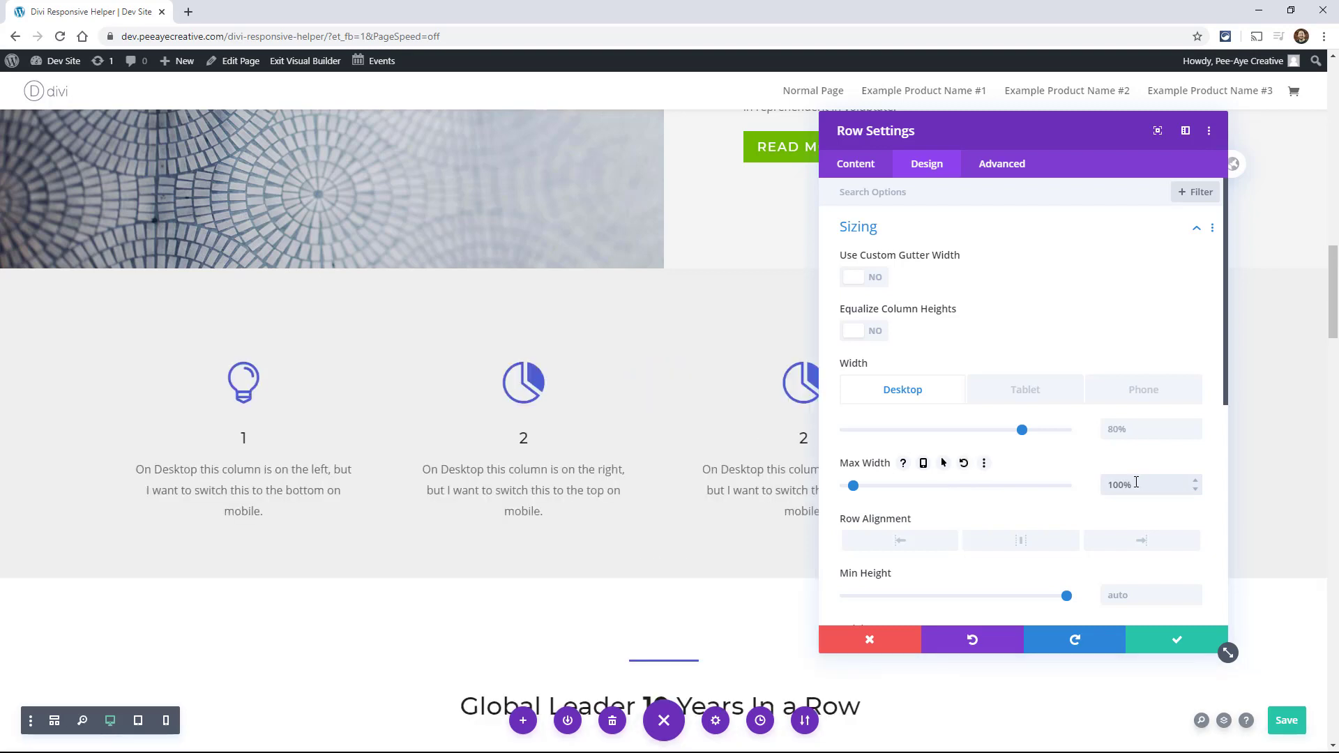
pyautogui.click(1119, 426)
pyautogui.write('60%')
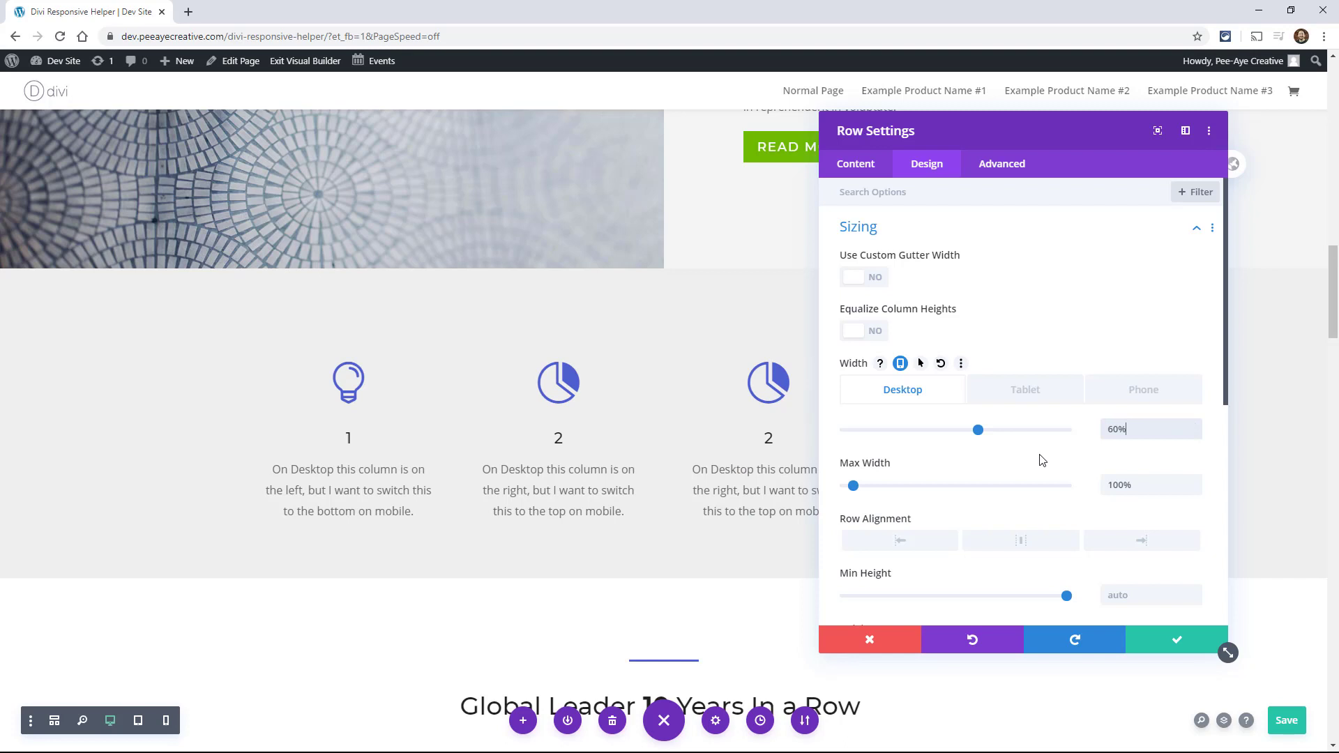
pyautogui.moveTo(977, 131); pyautogui.dragTo(1025, 637)
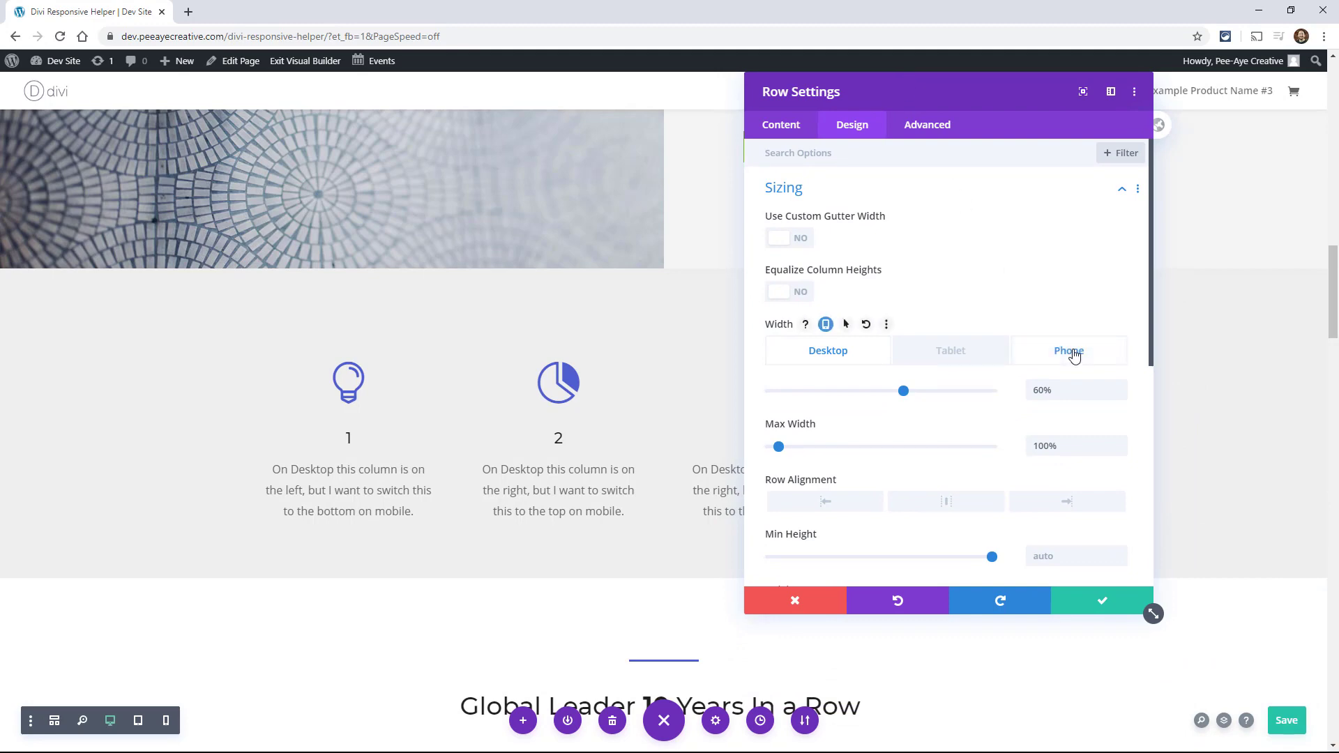
# - Set the blurb row's phone width to 90%
pyautogui.click(1072, 353)
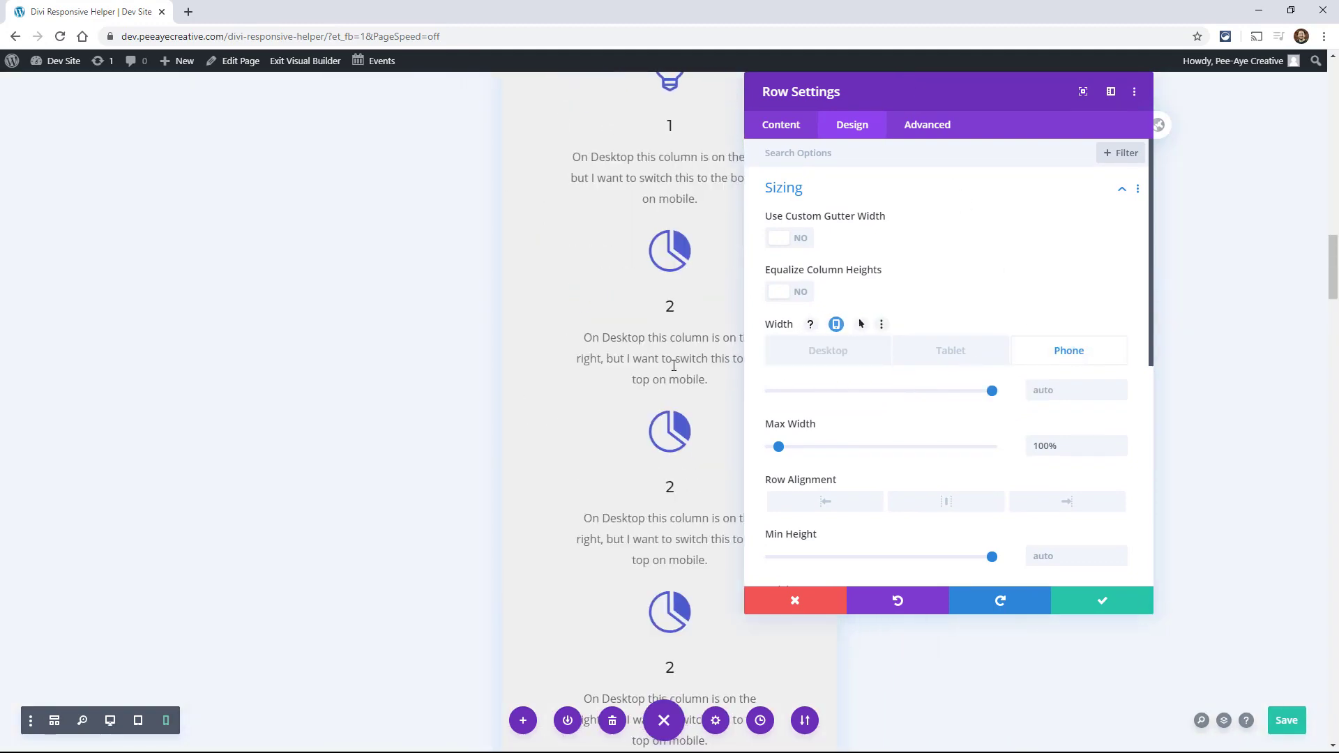
pyautogui.scroll(4, 599, 405)
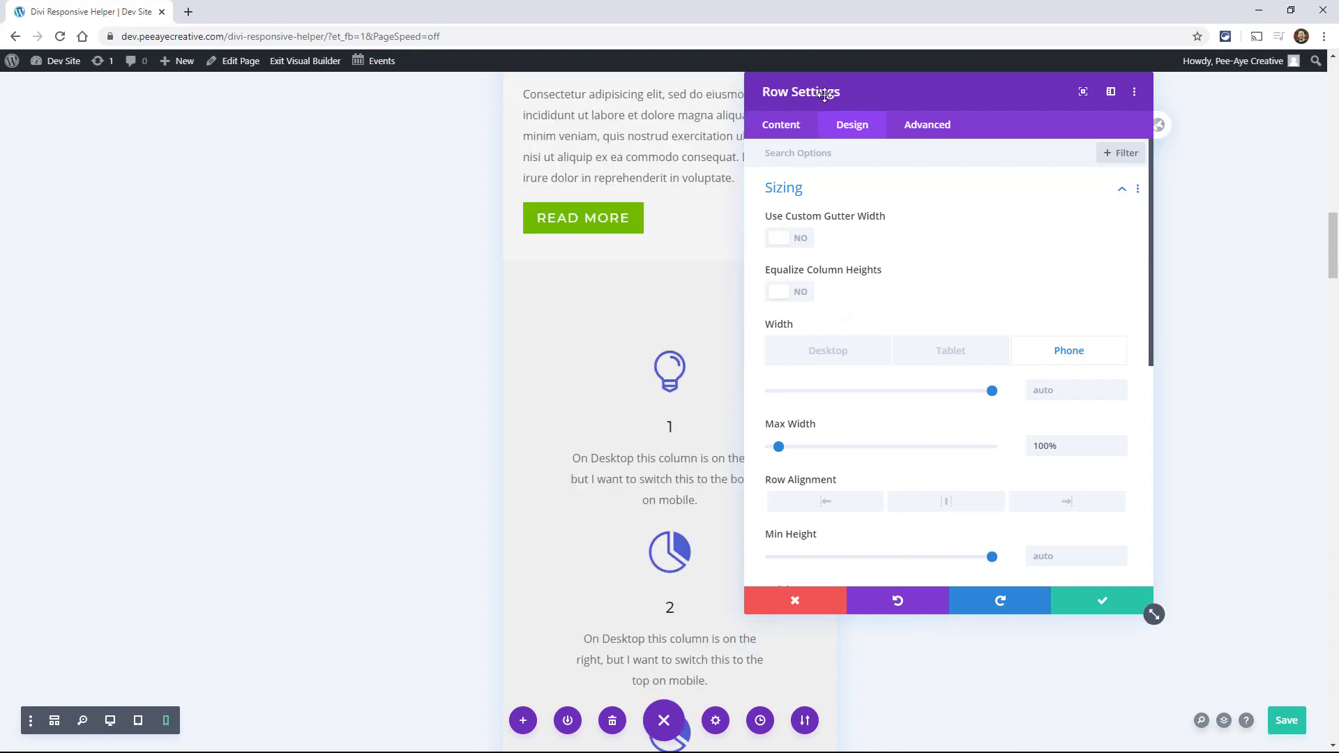
pyautogui.moveTo(923, 108); pyautogui.dragTo(1083, 135)
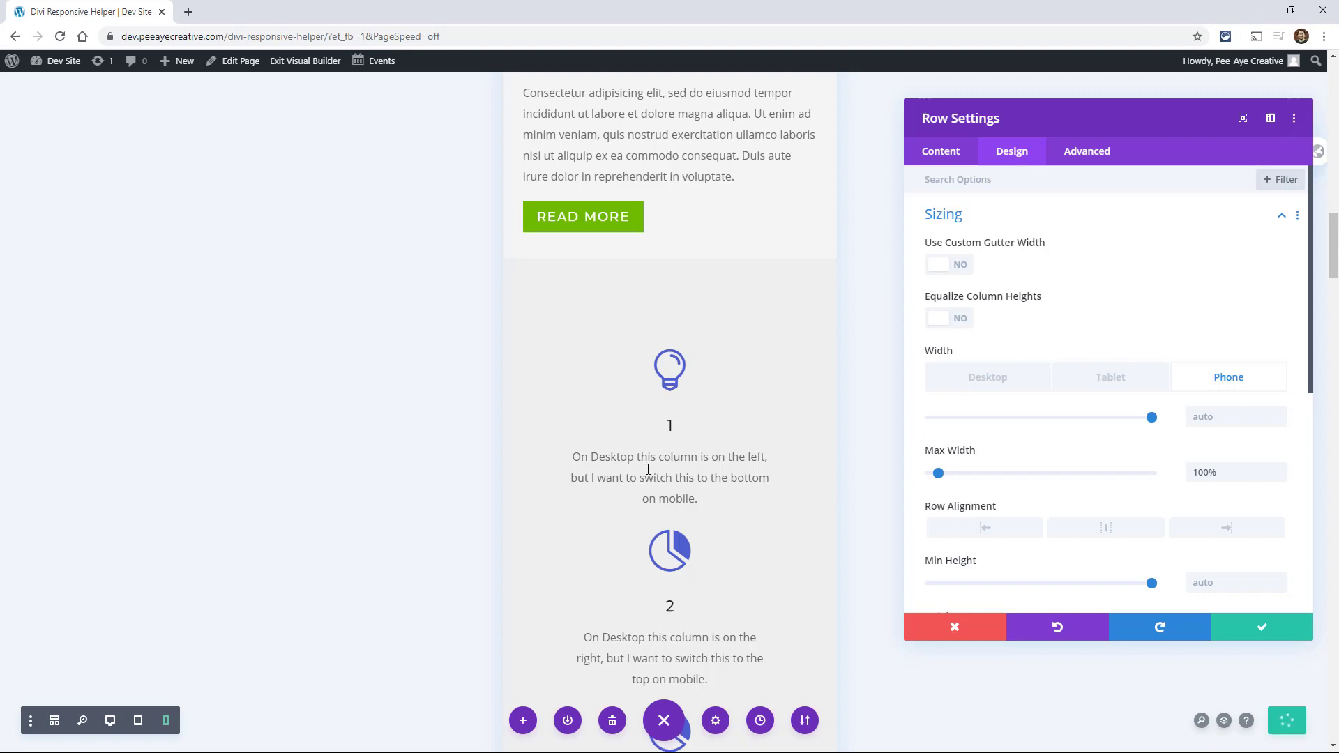
pyautogui.scroll(-4, 677, 572)
pyautogui.scroll(-3, 682, 602)
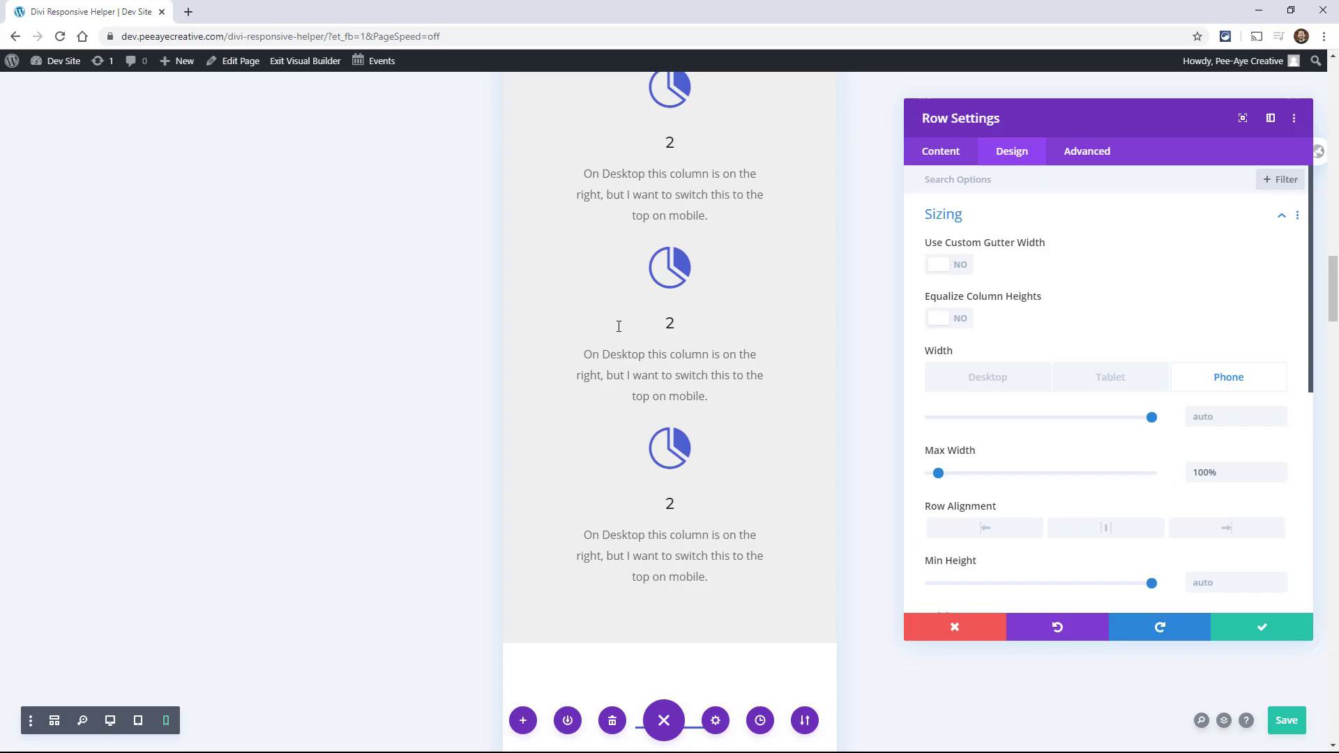
pyautogui.scroll(5, 773, 413)
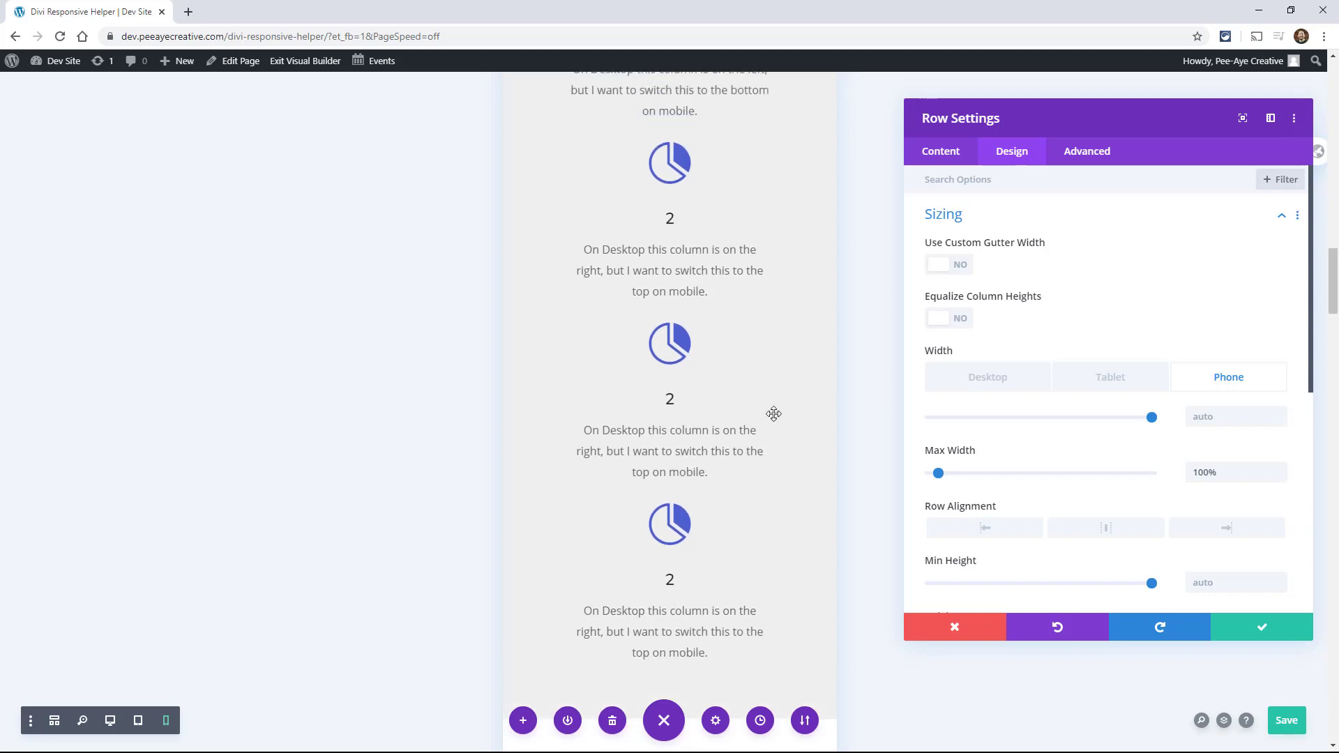
pyautogui.click(1223, 418)
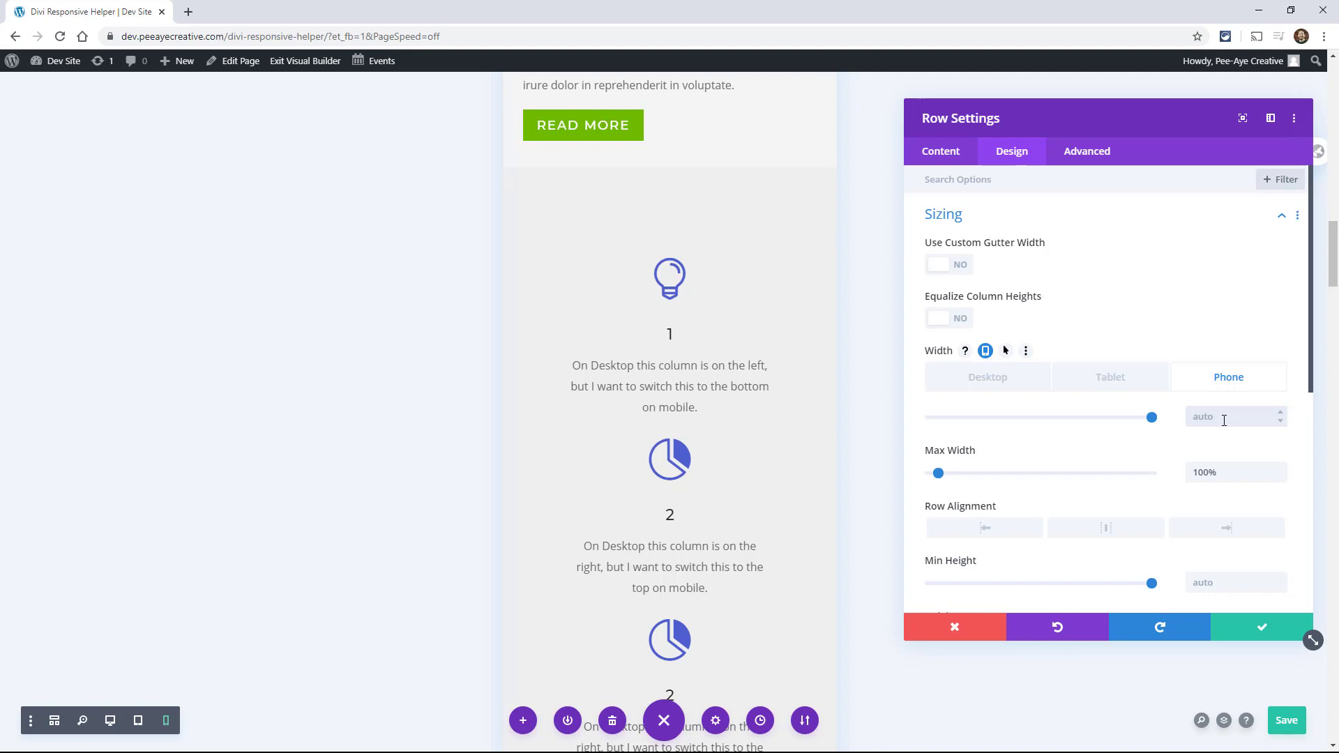
pyautogui.write('90')
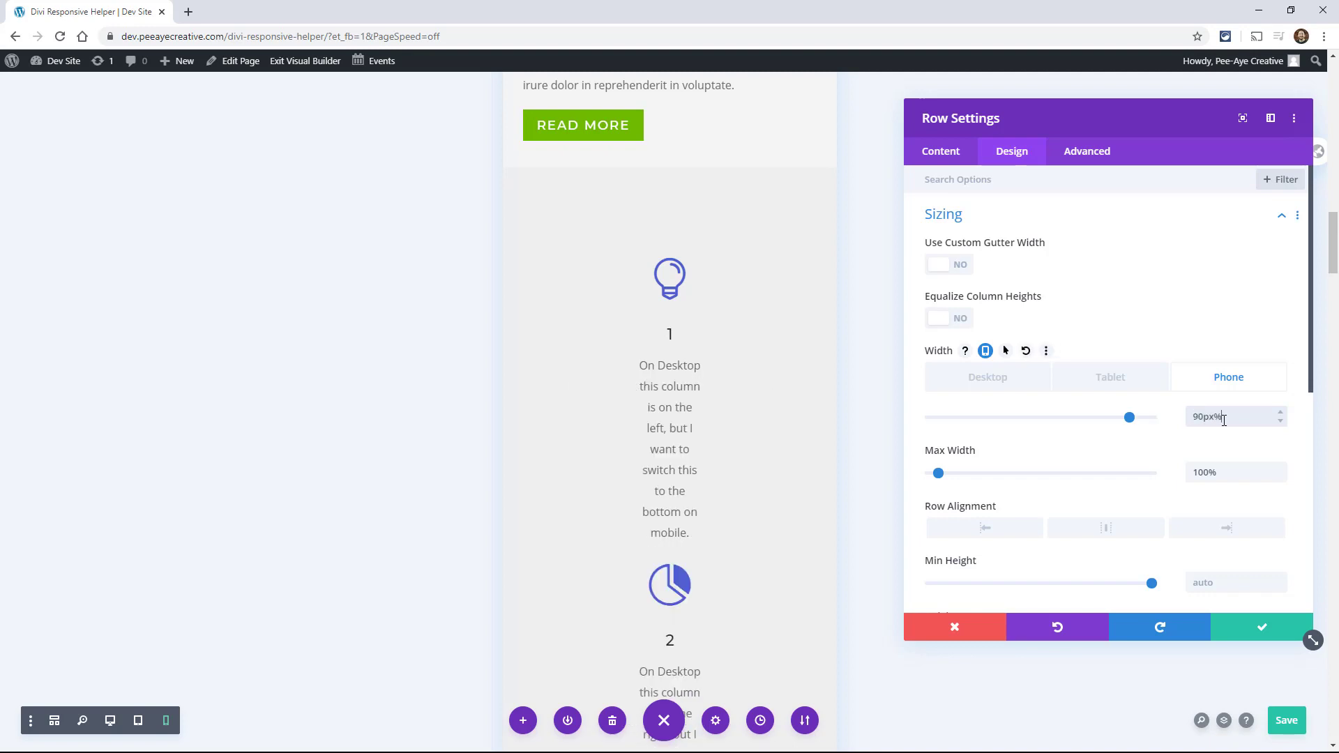
pyautogui.write('%')
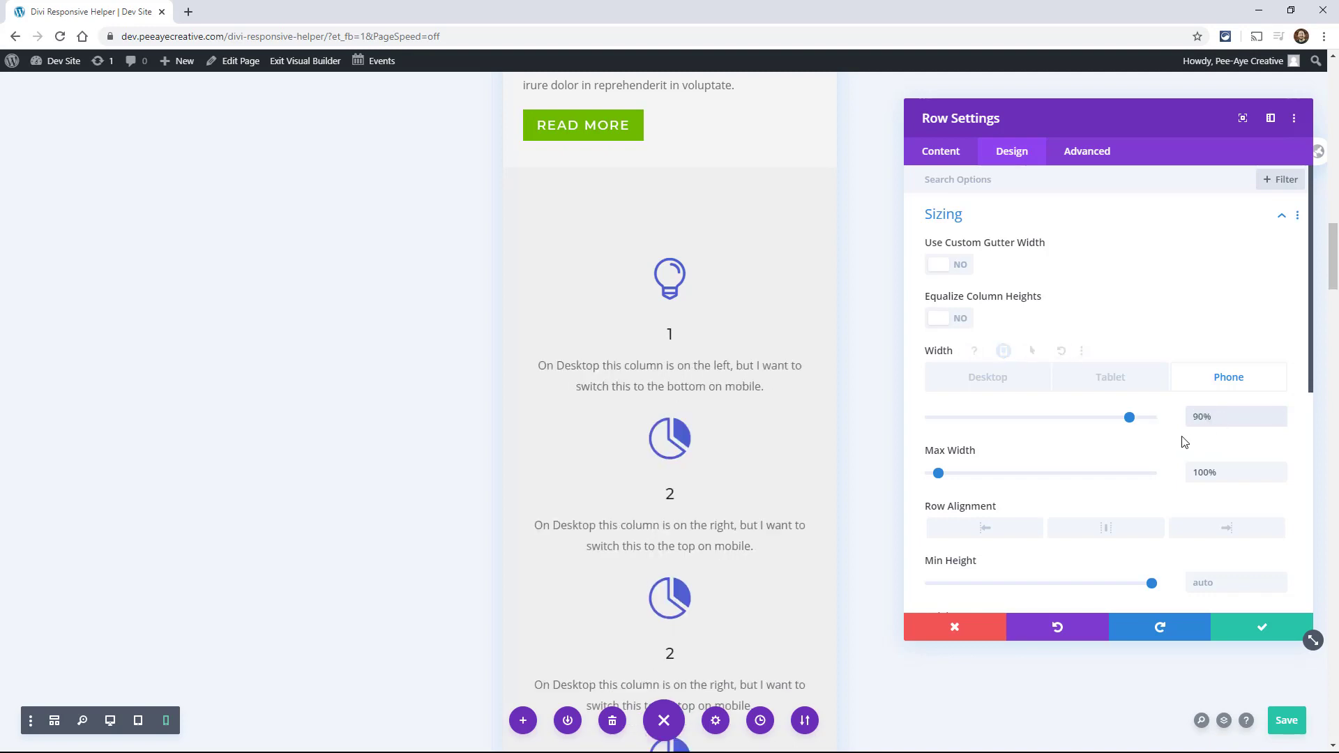
# - Return to the desktop width and enable per-device Min Height values
pyautogui.click(988, 380)
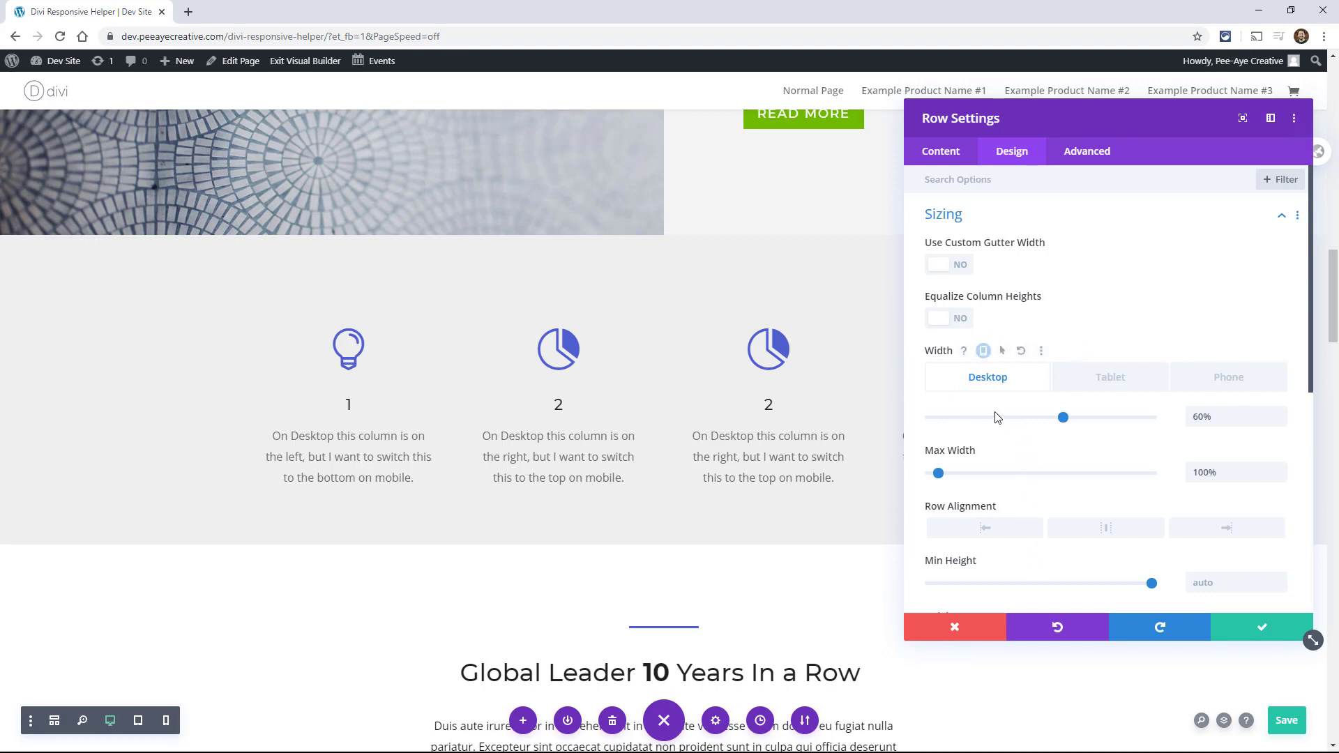
pyautogui.scroll(-1, 1039, 466)
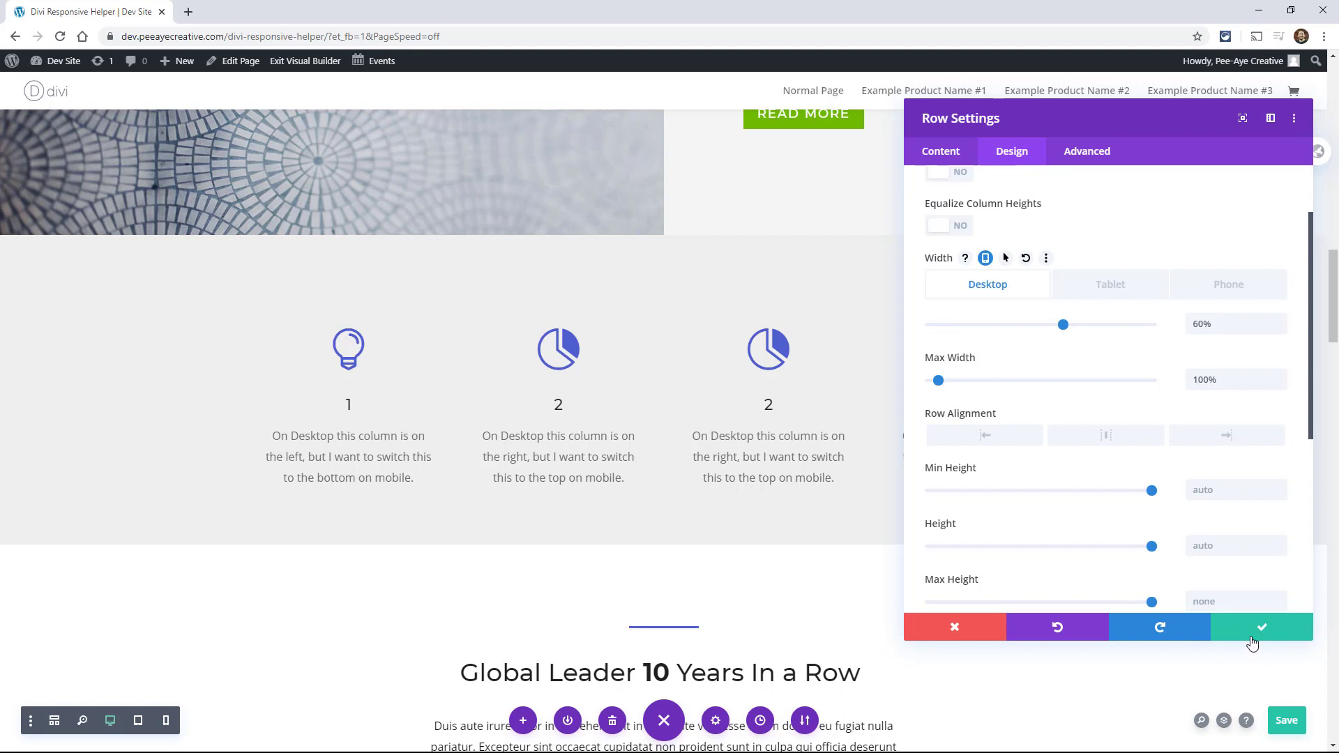
pyautogui.scroll(-1, 1158, 525)
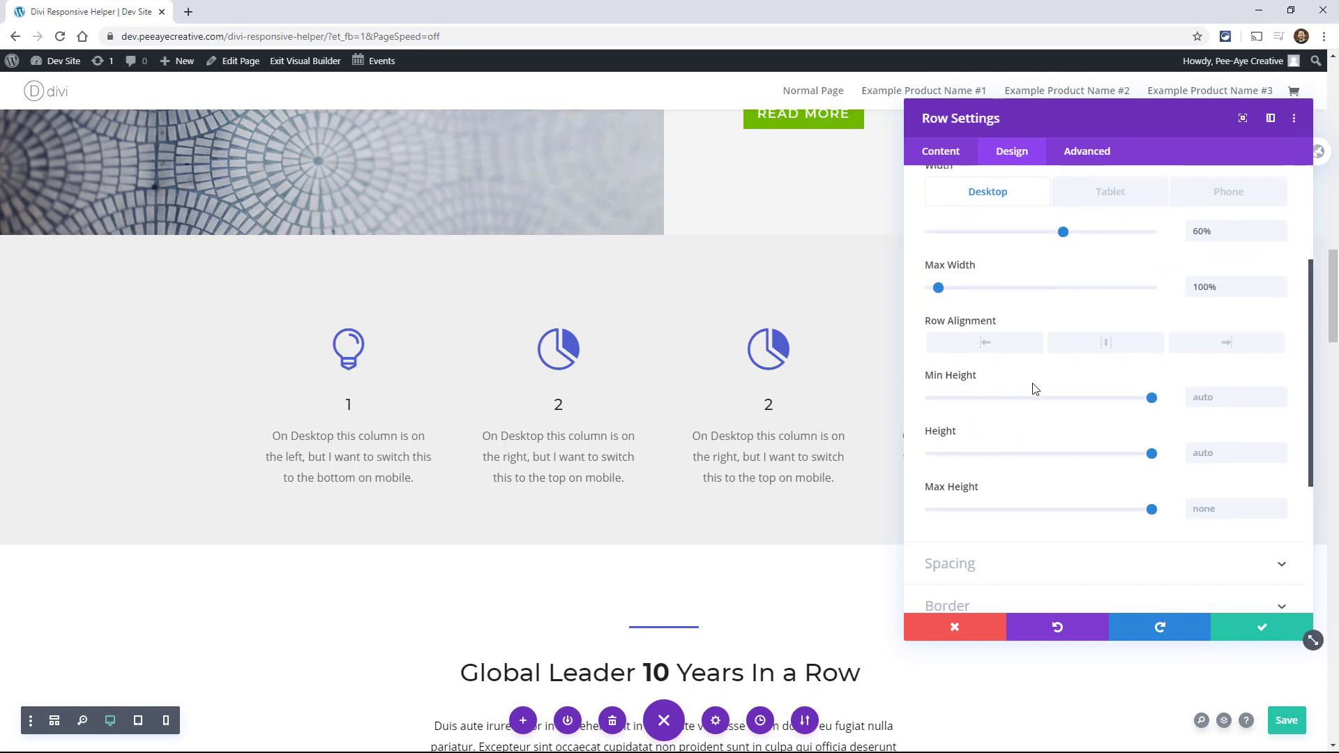
pyautogui.click(1008, 377)
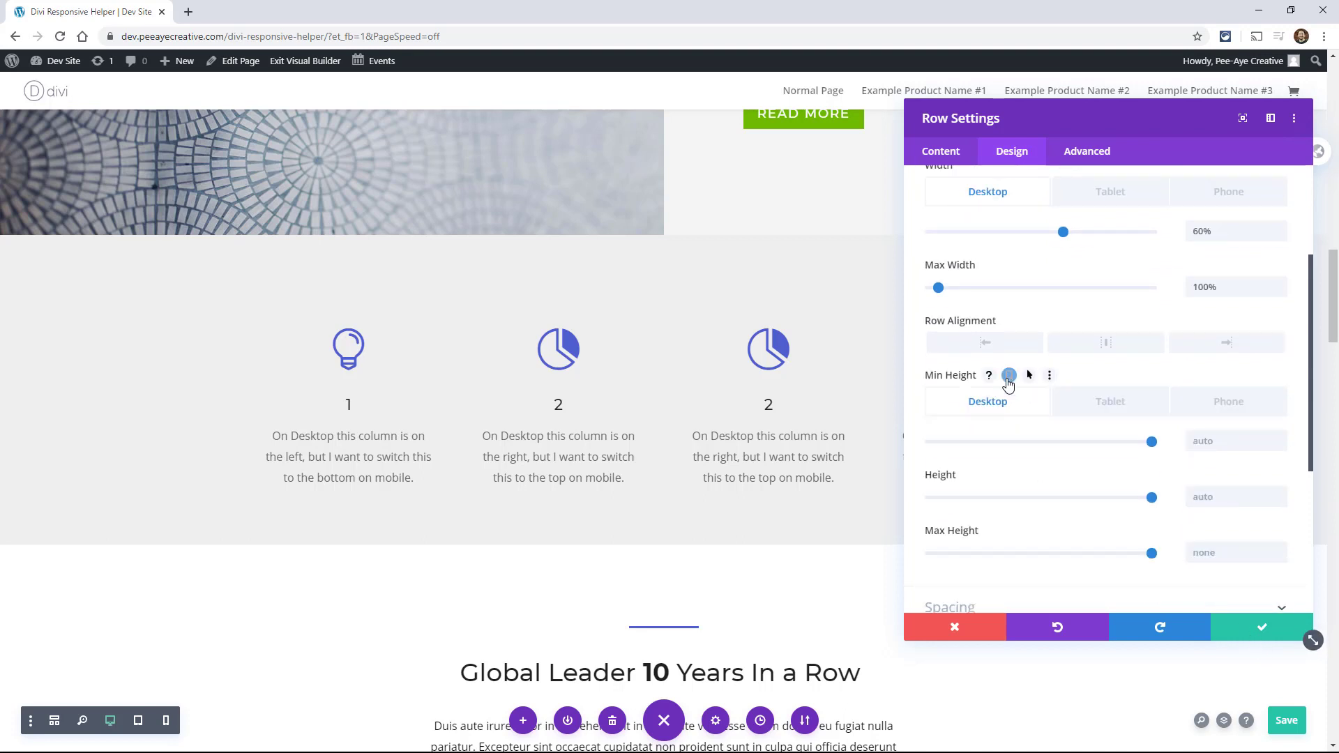
# - Save the row settings and add a 'Click Here' Button module below the first blurb
pyautogui.click(1242, 634)
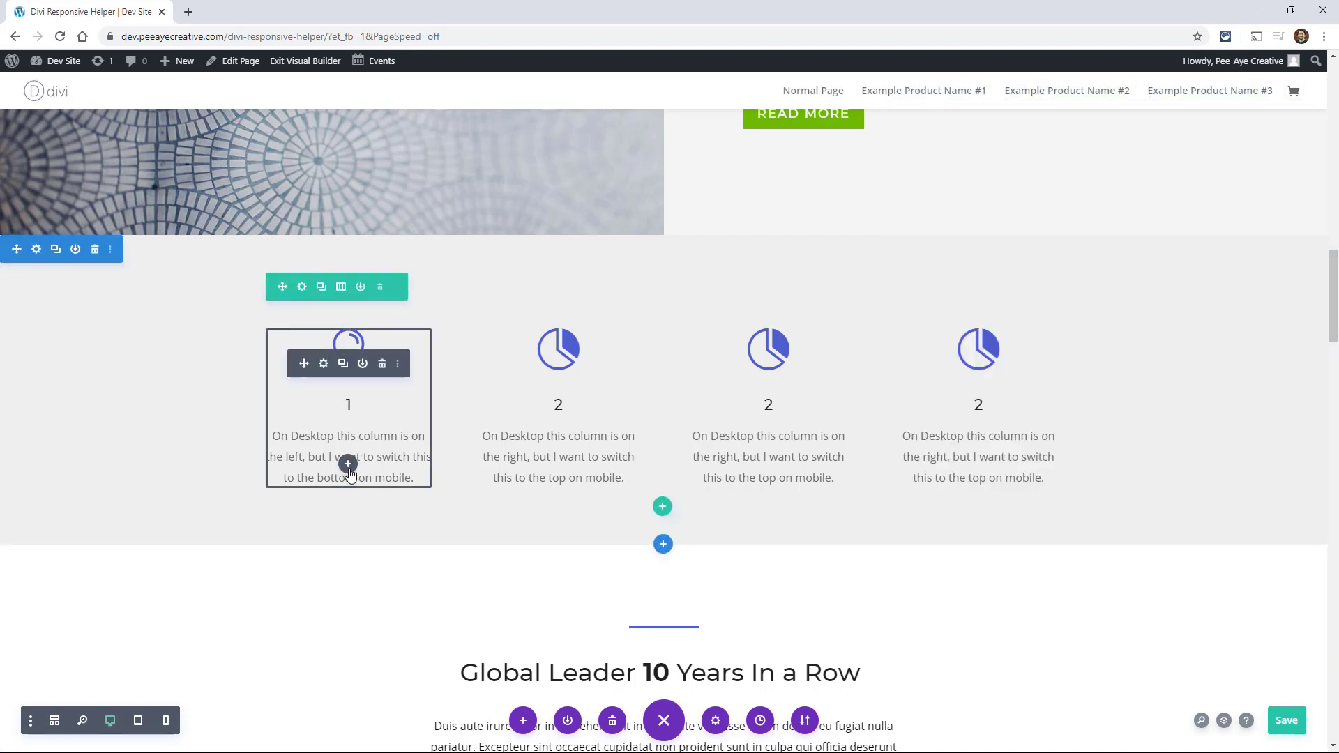
pyautogui.click(347, 464)
pyautogui.write('butt')
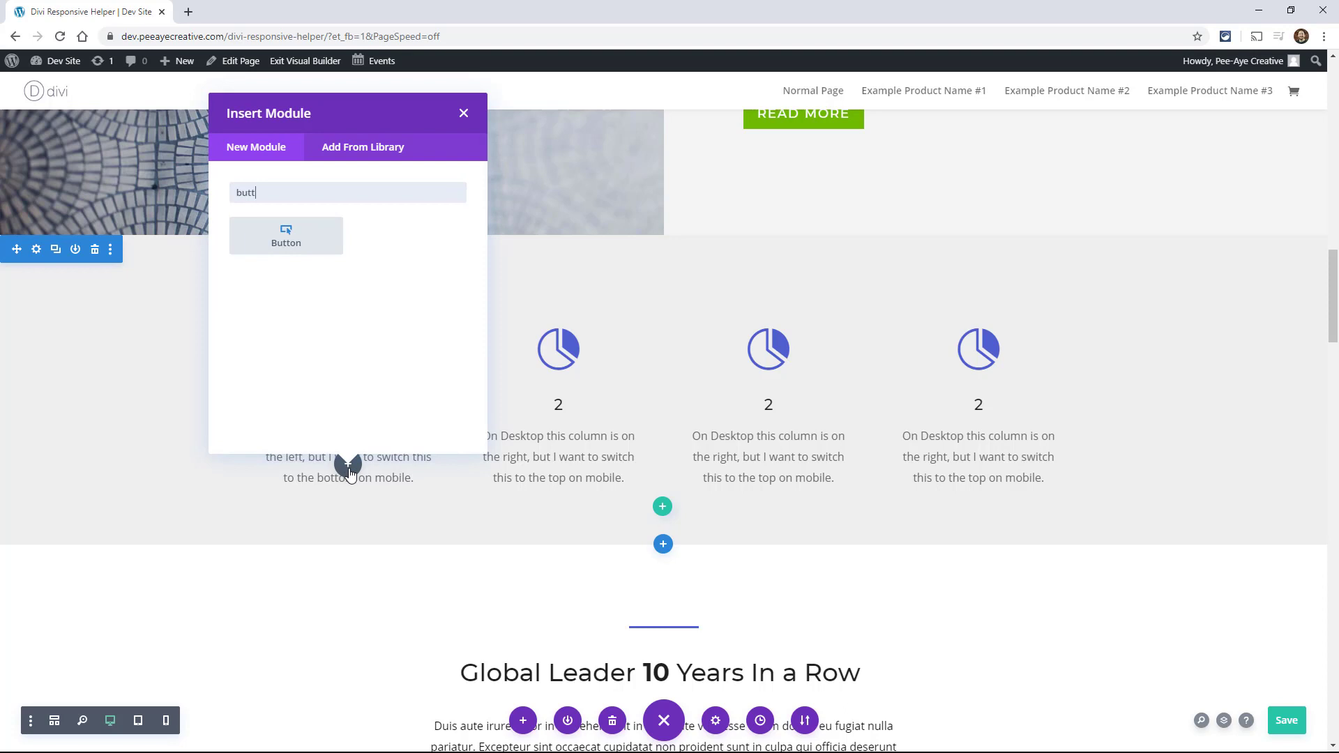
pyautogui.click(264, 246)
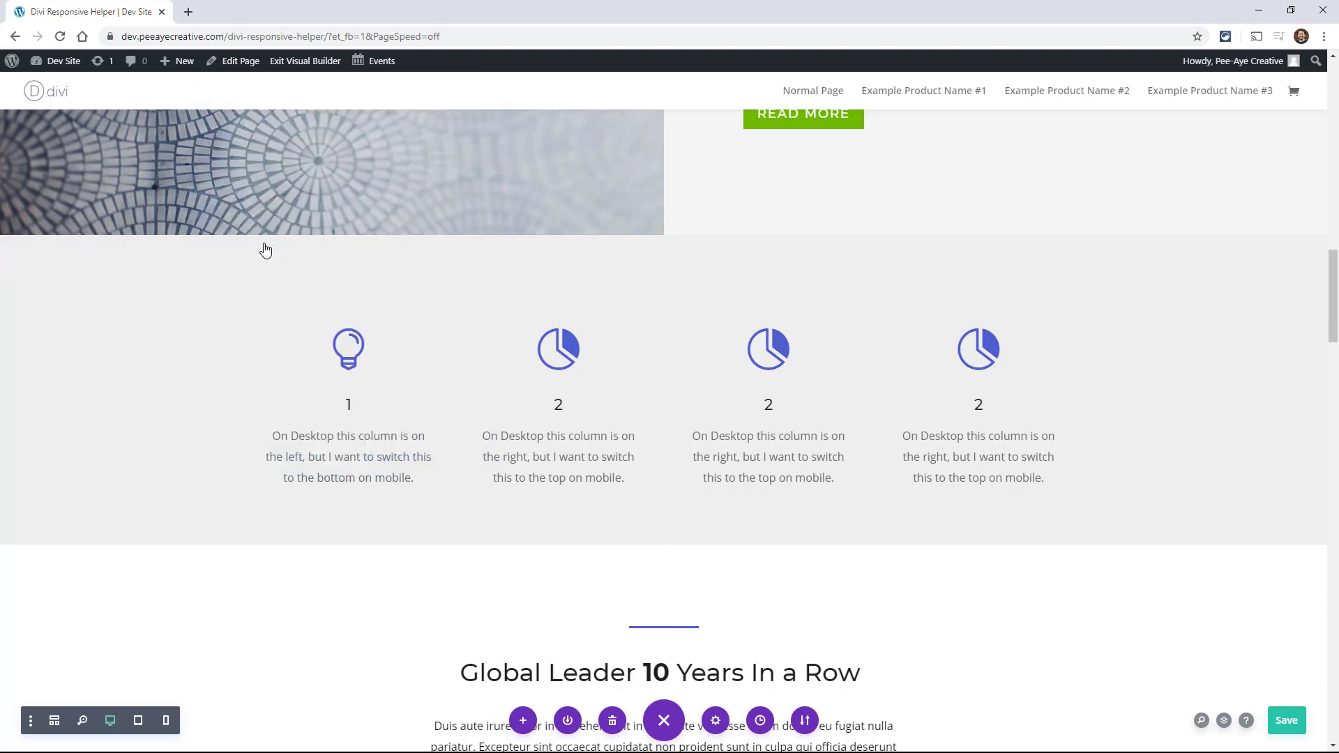
pyautogui.click(1240, 622)
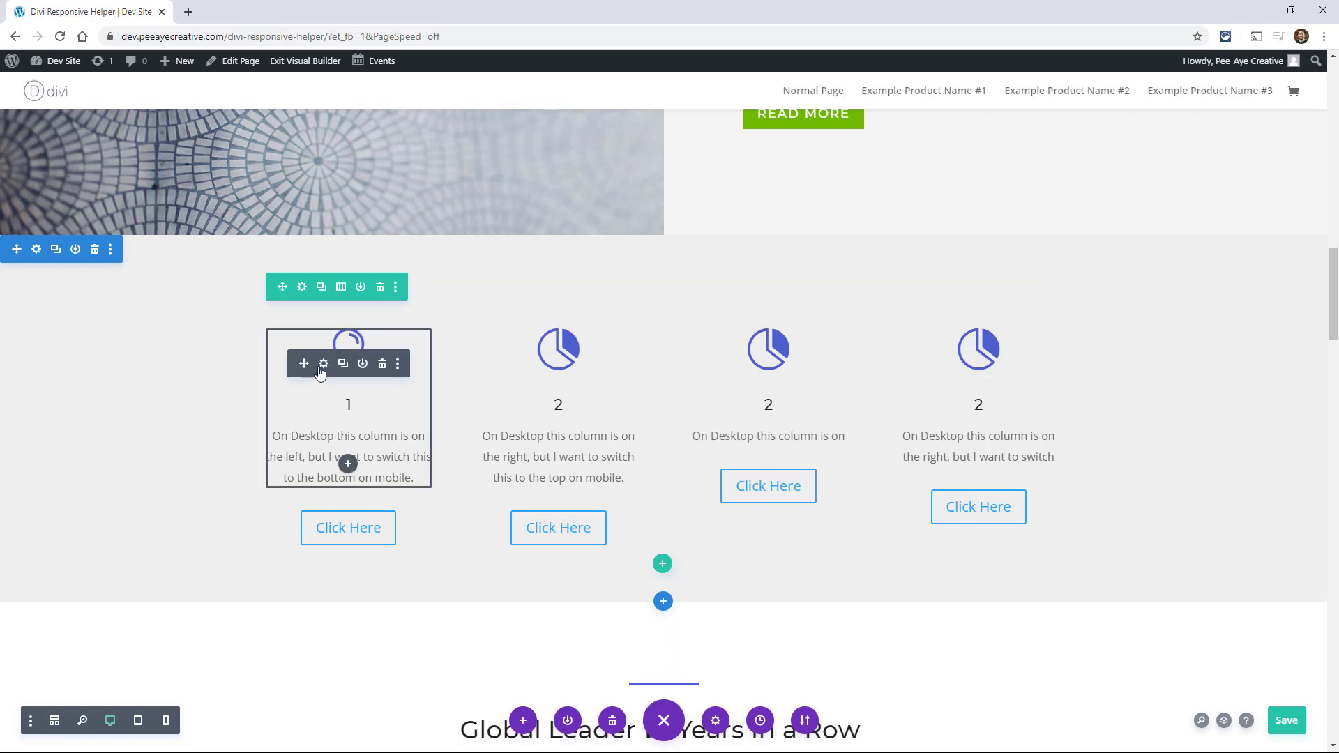
# - Give the first blurb per-device min heights: 250px on desktop, auto on phone
pyautogui.click(323, 364)
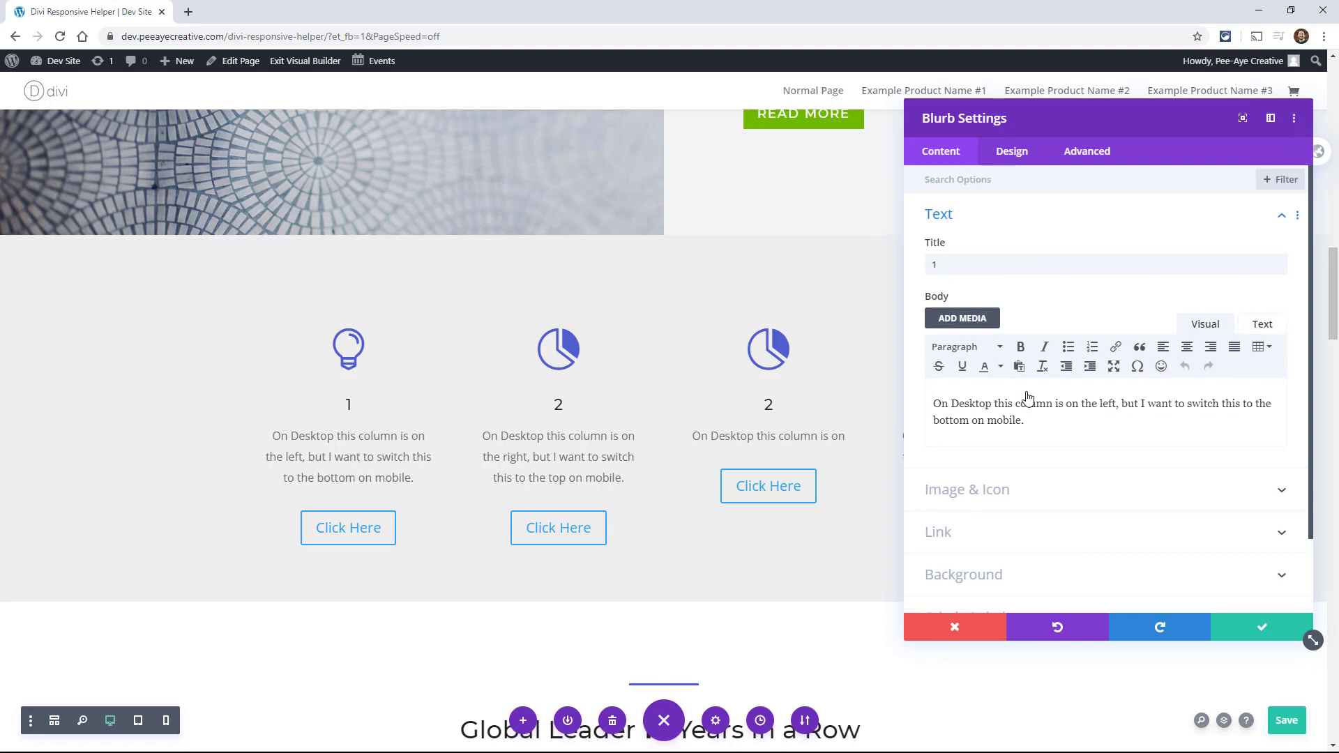
pyautogui.scroll(-3, 980, 458)
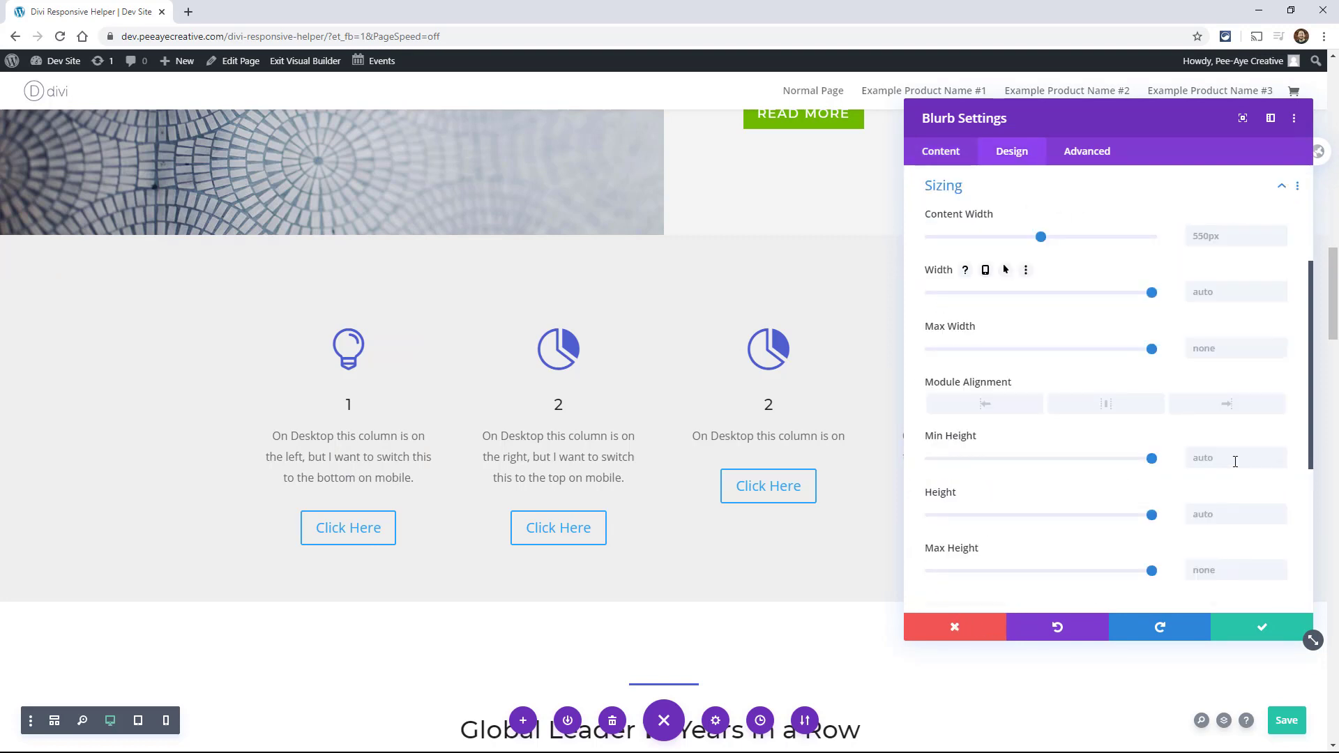
pyautogui.click(1235, 461)
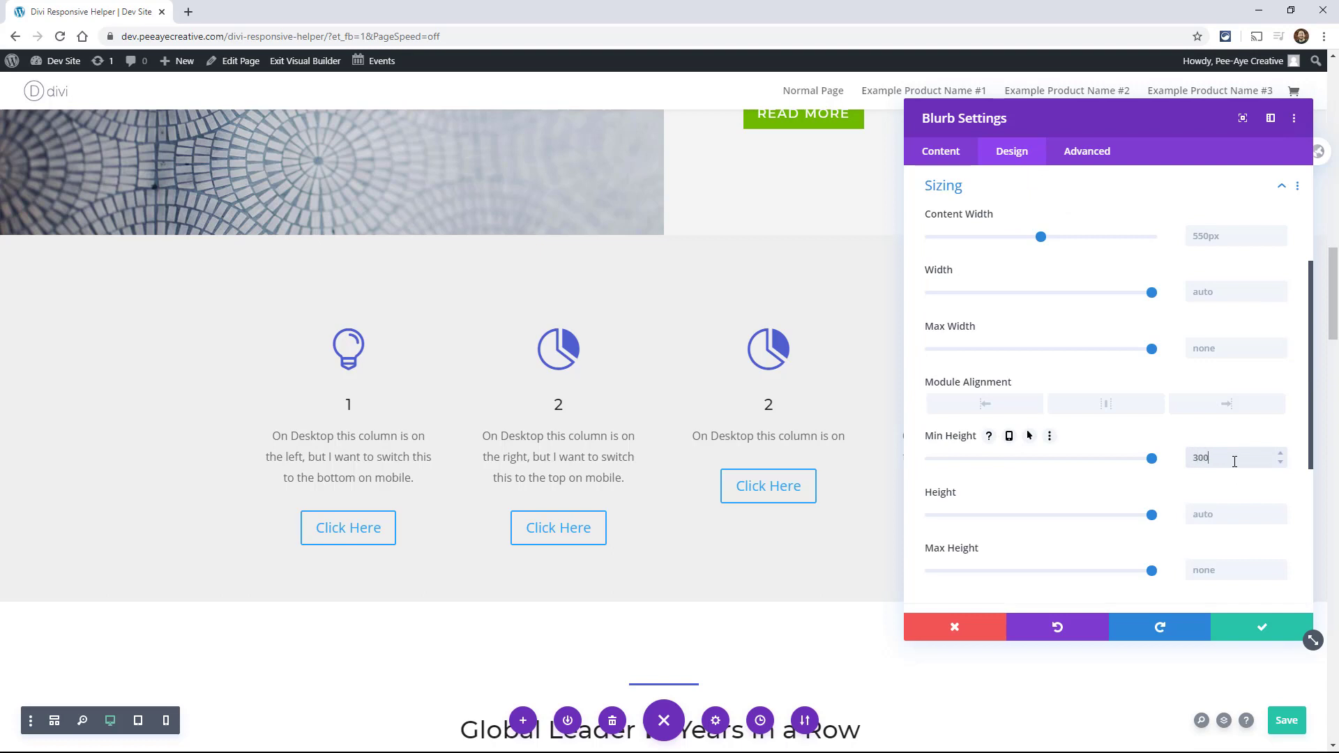
pyautogui.write('300px')
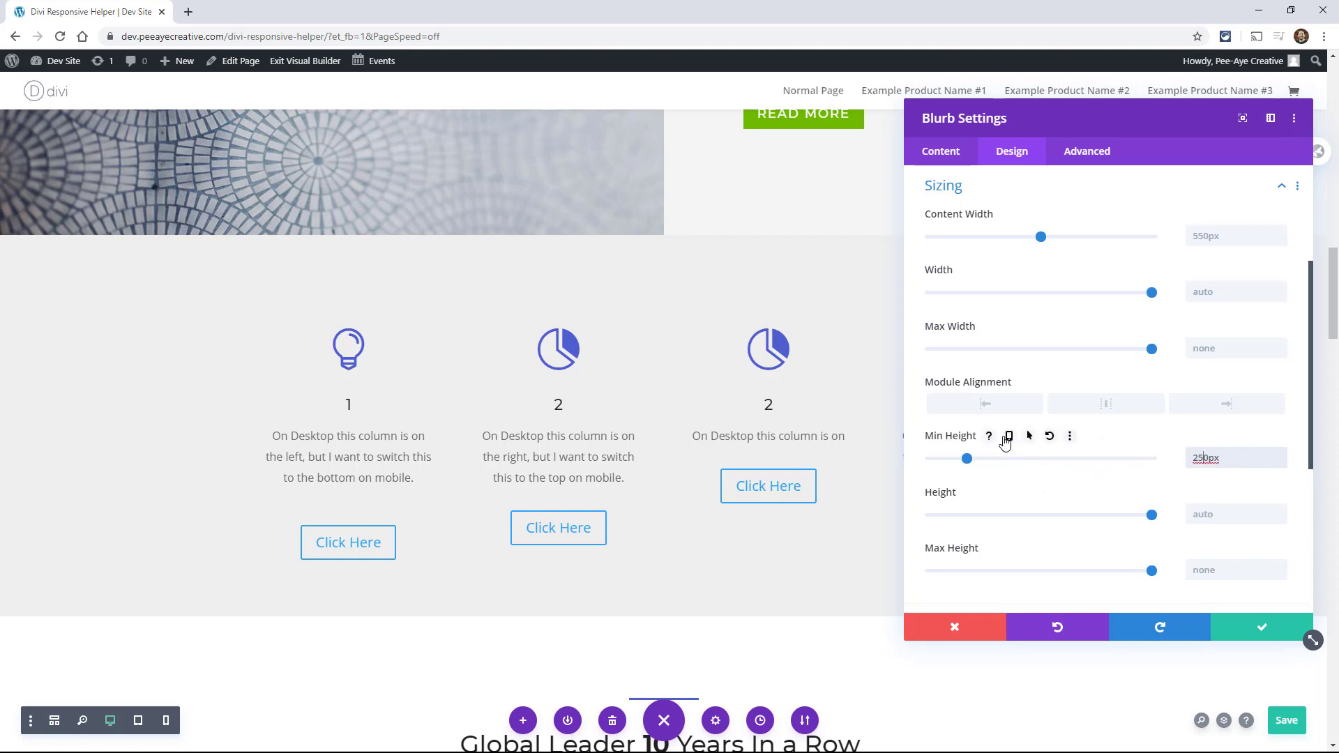
pyautogui.click(1008, 437)
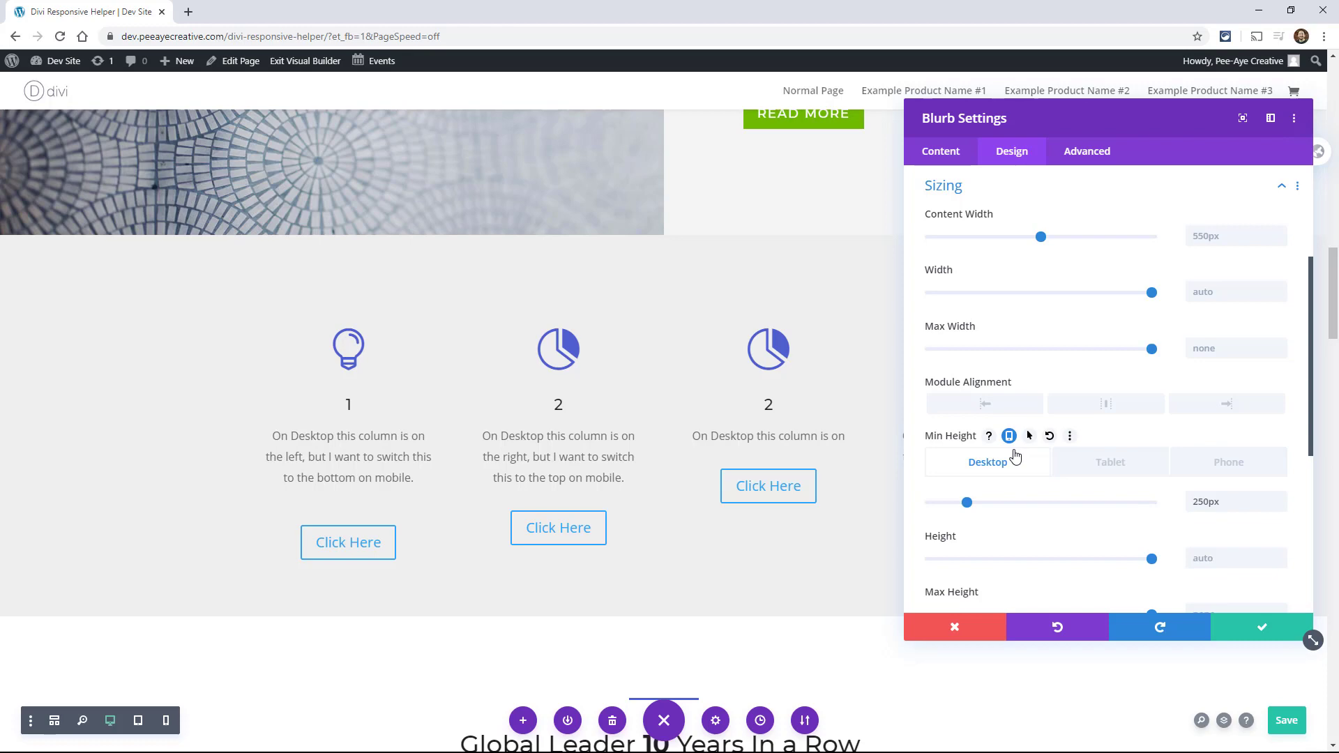
pyautogui.click(1228, 463)
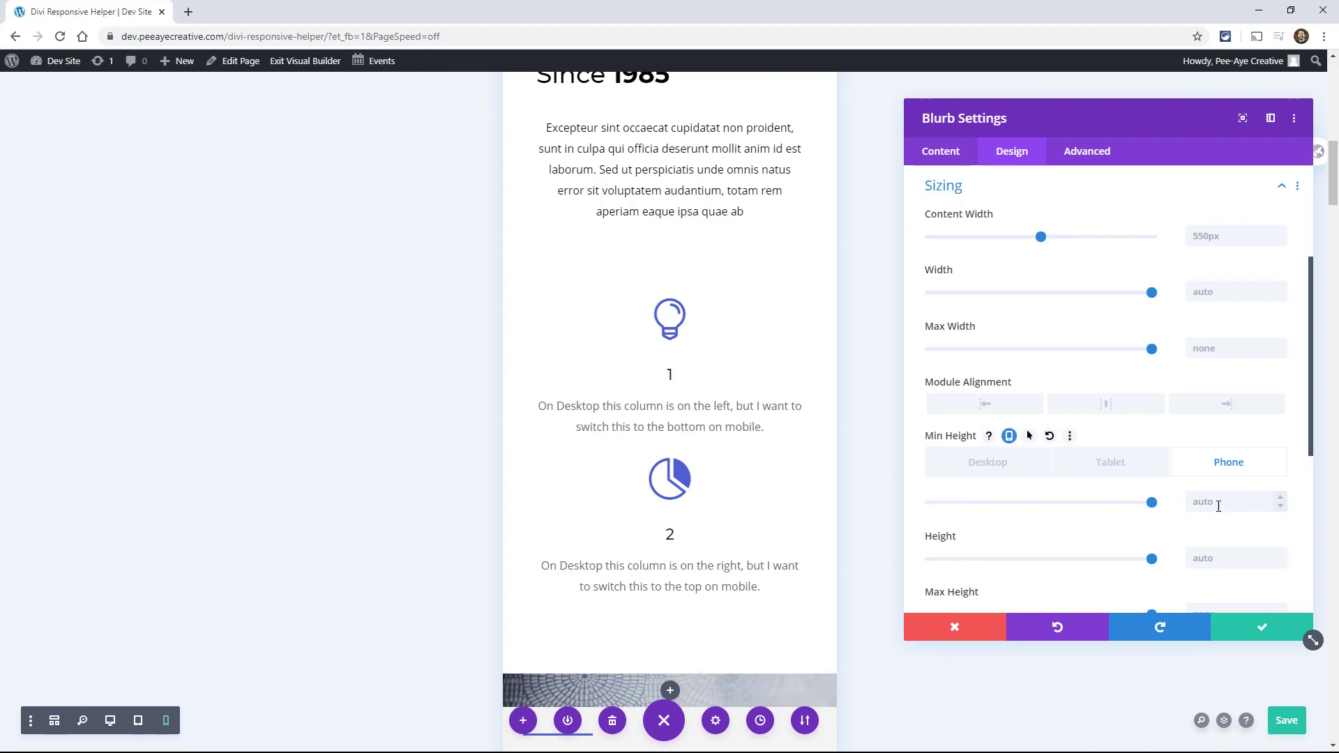
pyautogui.click(984, 477)
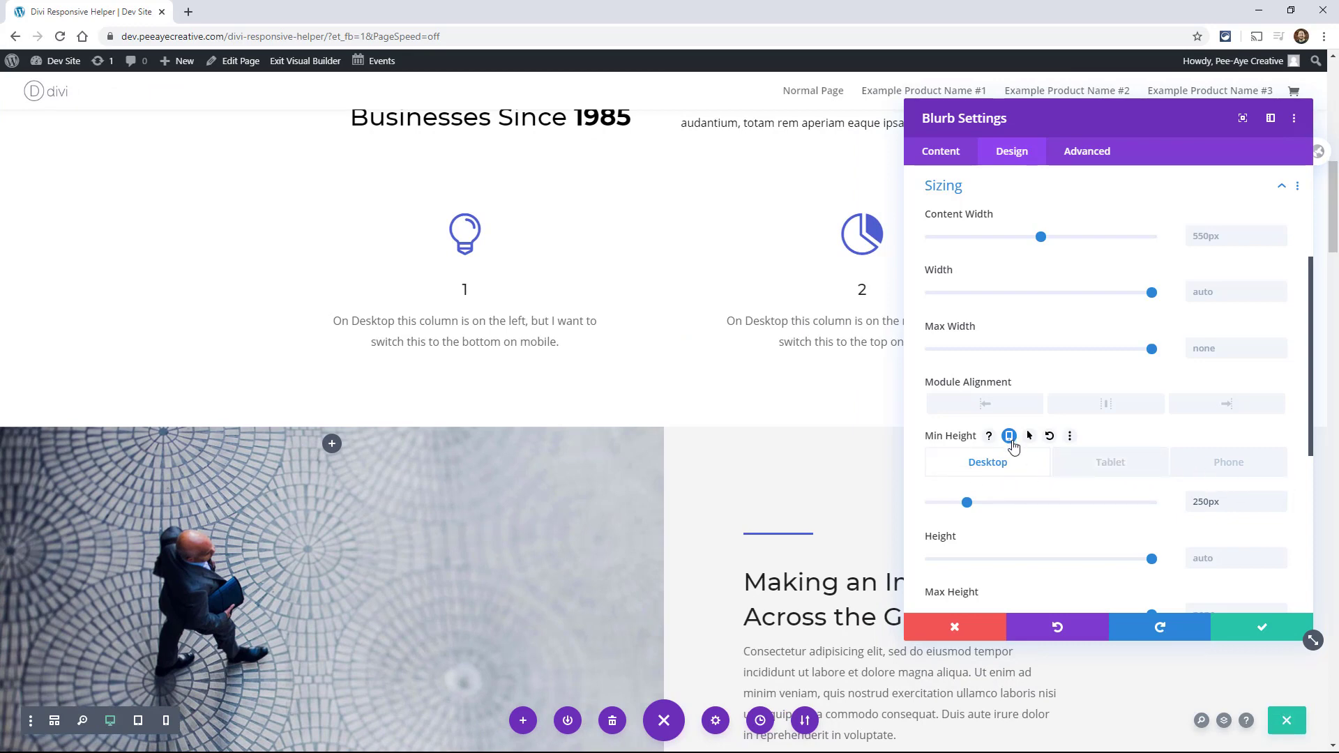
pyautogui.scroll(6, 600, 391)
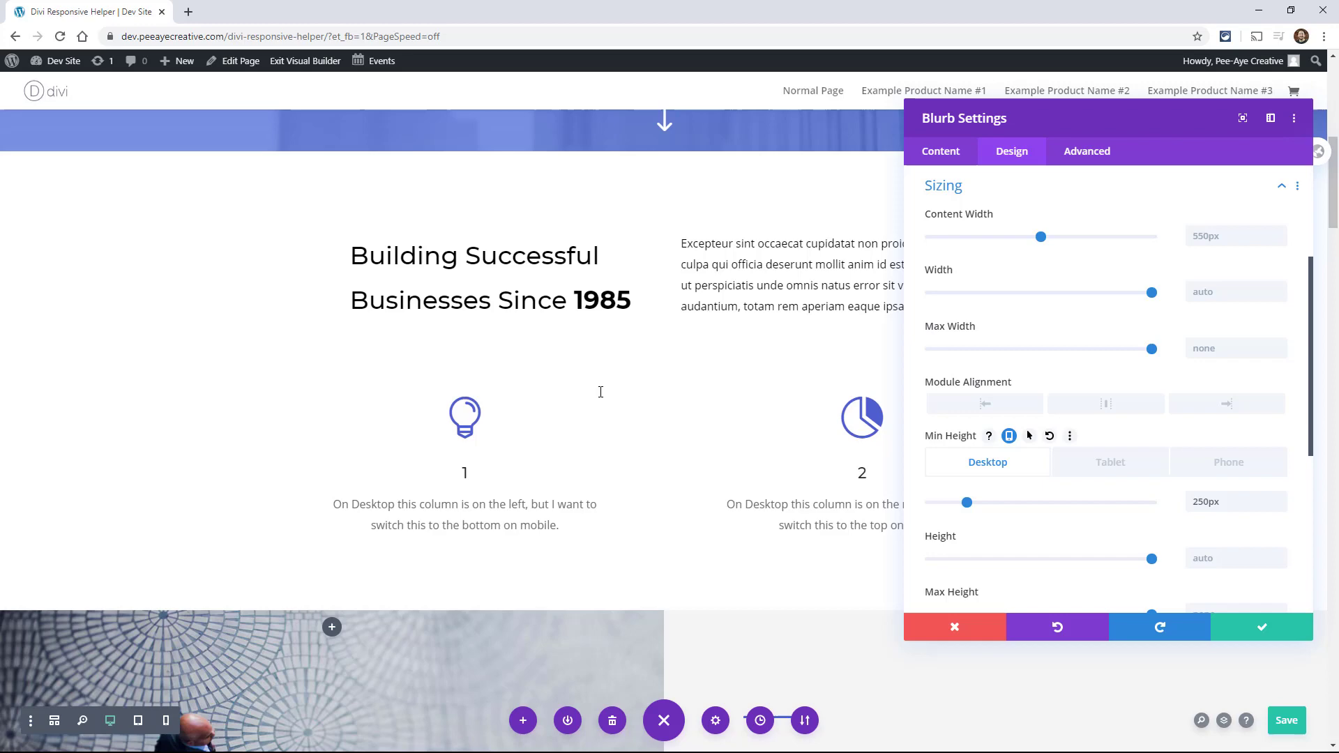
pyautogui.scroll(-15, 600, 391)
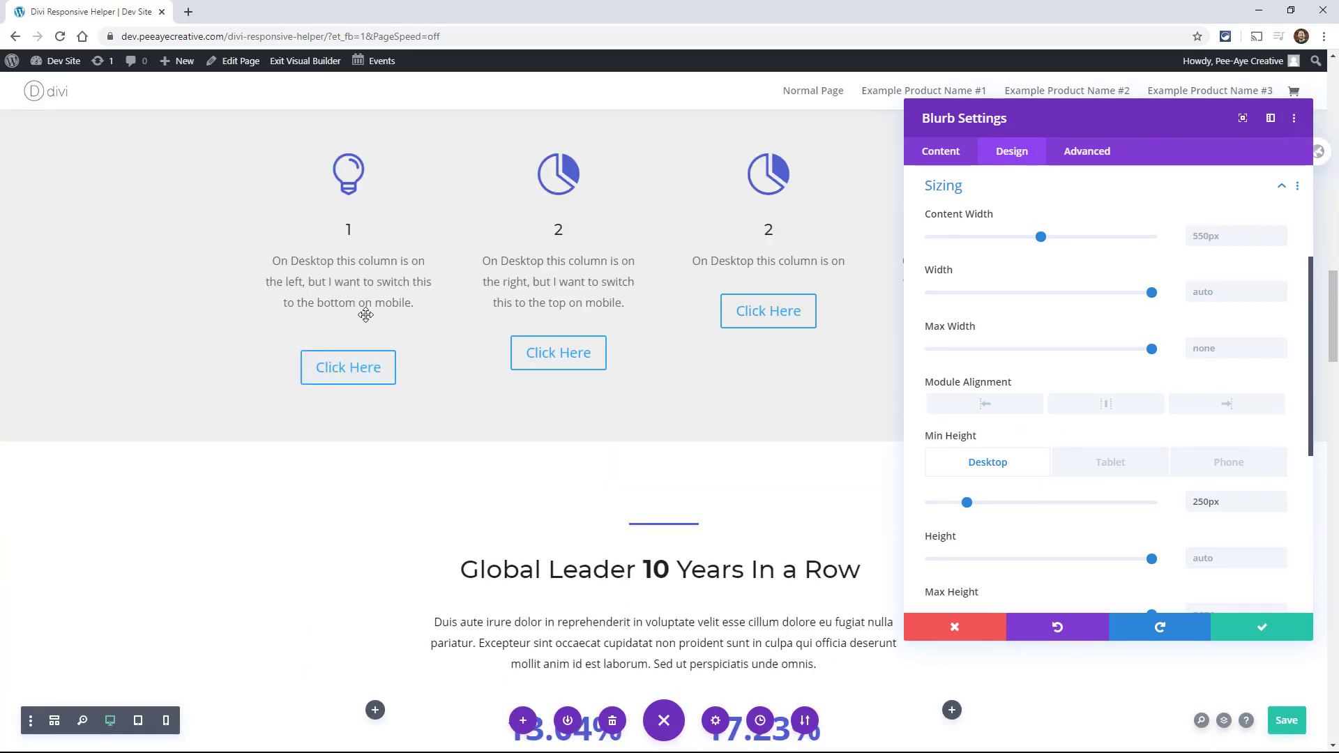
# - Extend the blurb's 250px min height throughout this section and save the settings
pyautogui.rightClick(957, 449)
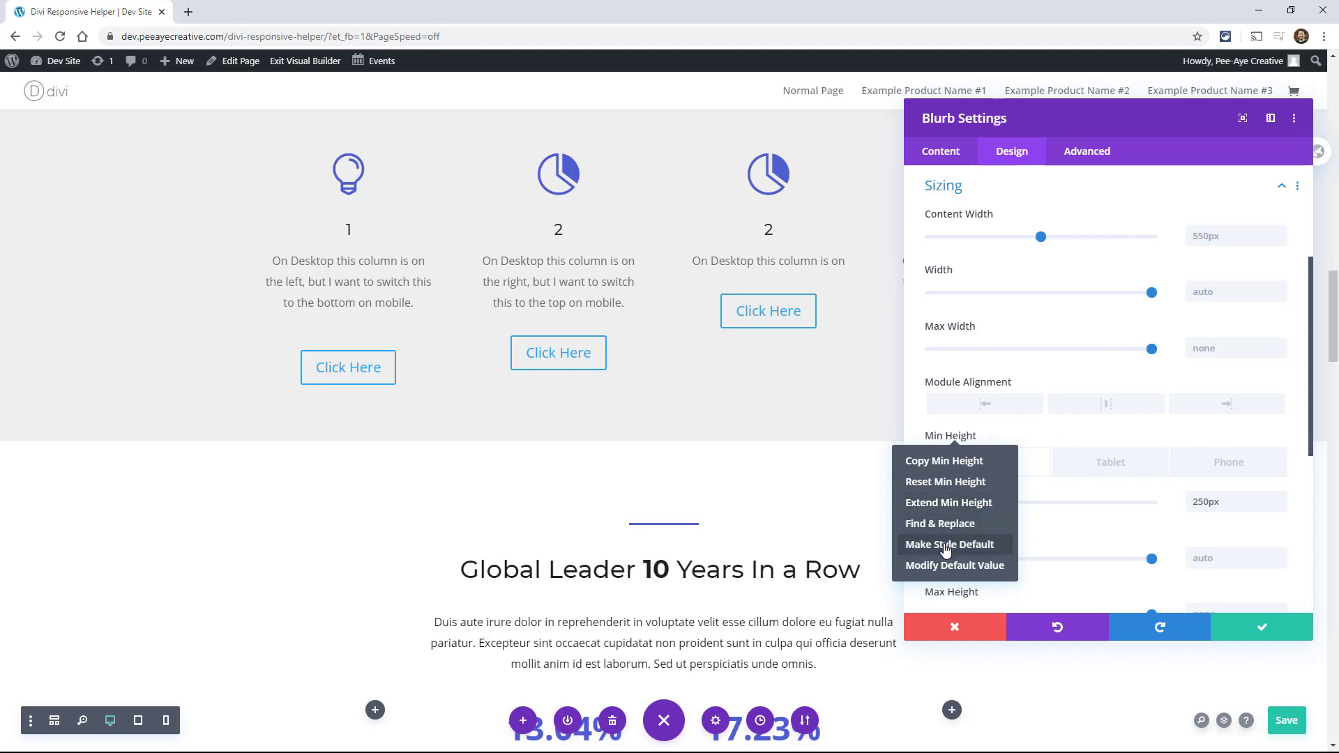
pyautogui.click(952, 502)
pyautogui.click(966, 305)
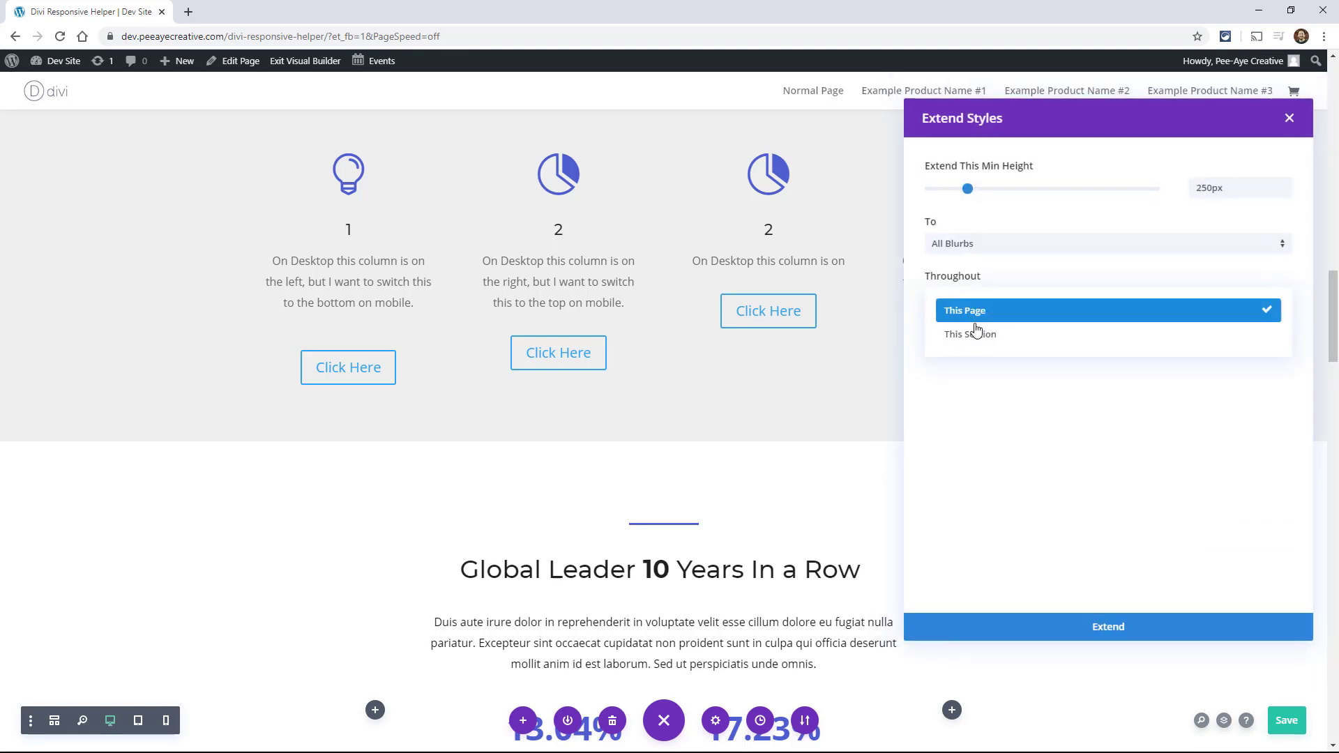
pyautogui.click(971, 333)
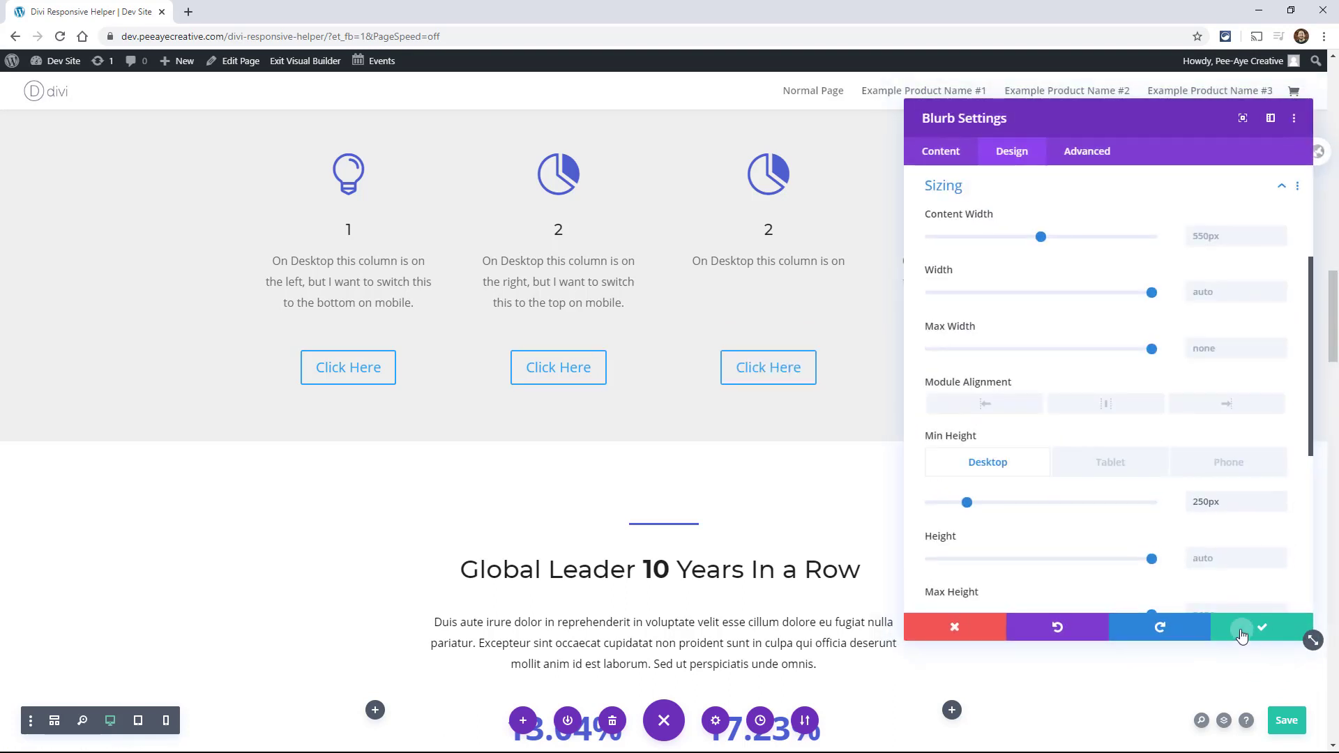
pyautogui.click(1248, 629)
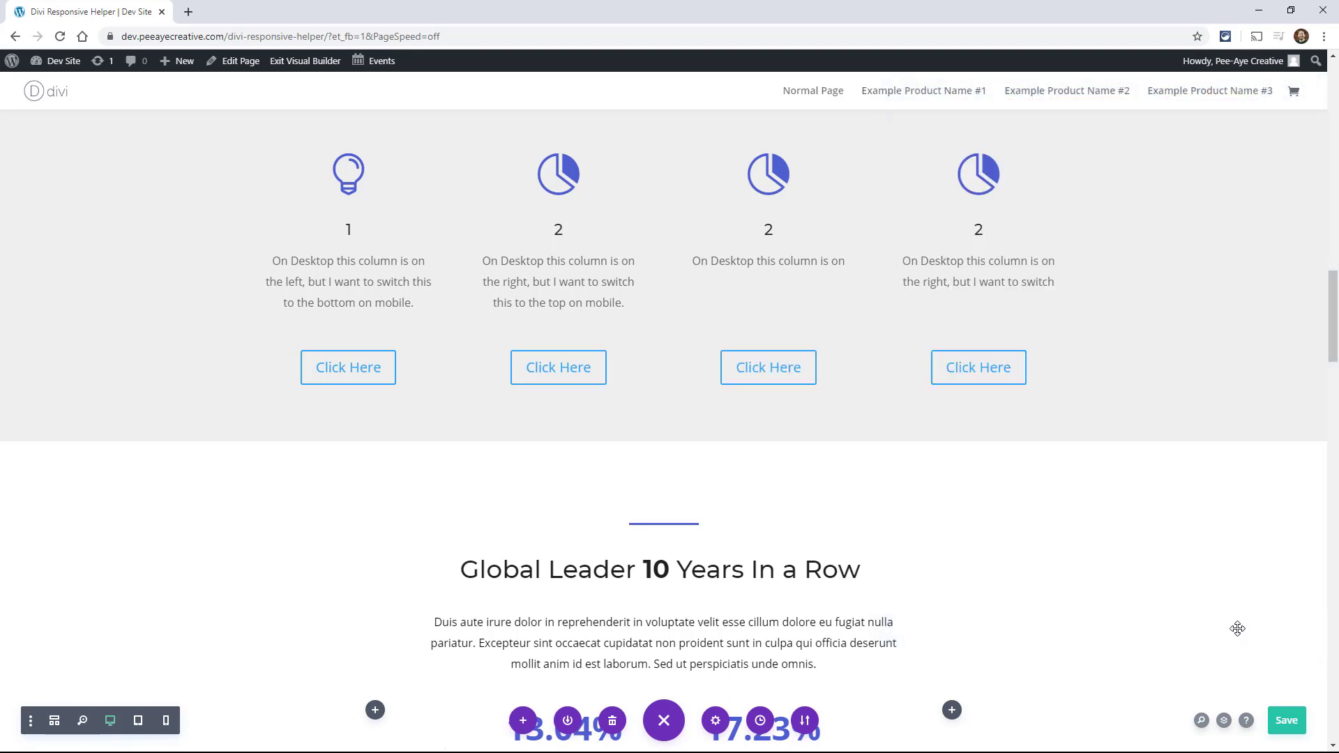
# - Check the blurbs in phone preview, then return to desktop preview
pyautogui.click(166, 723)
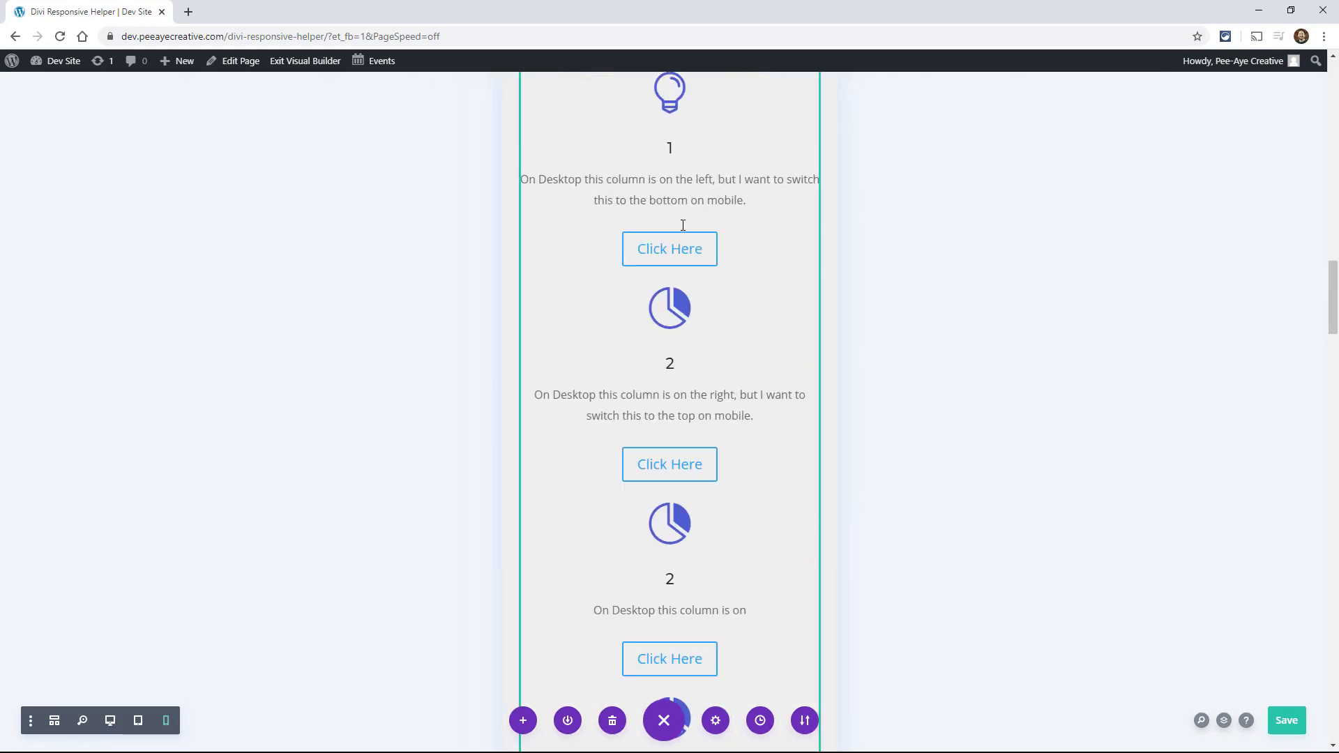
pyautogui.scroll(-7, 698, 338)
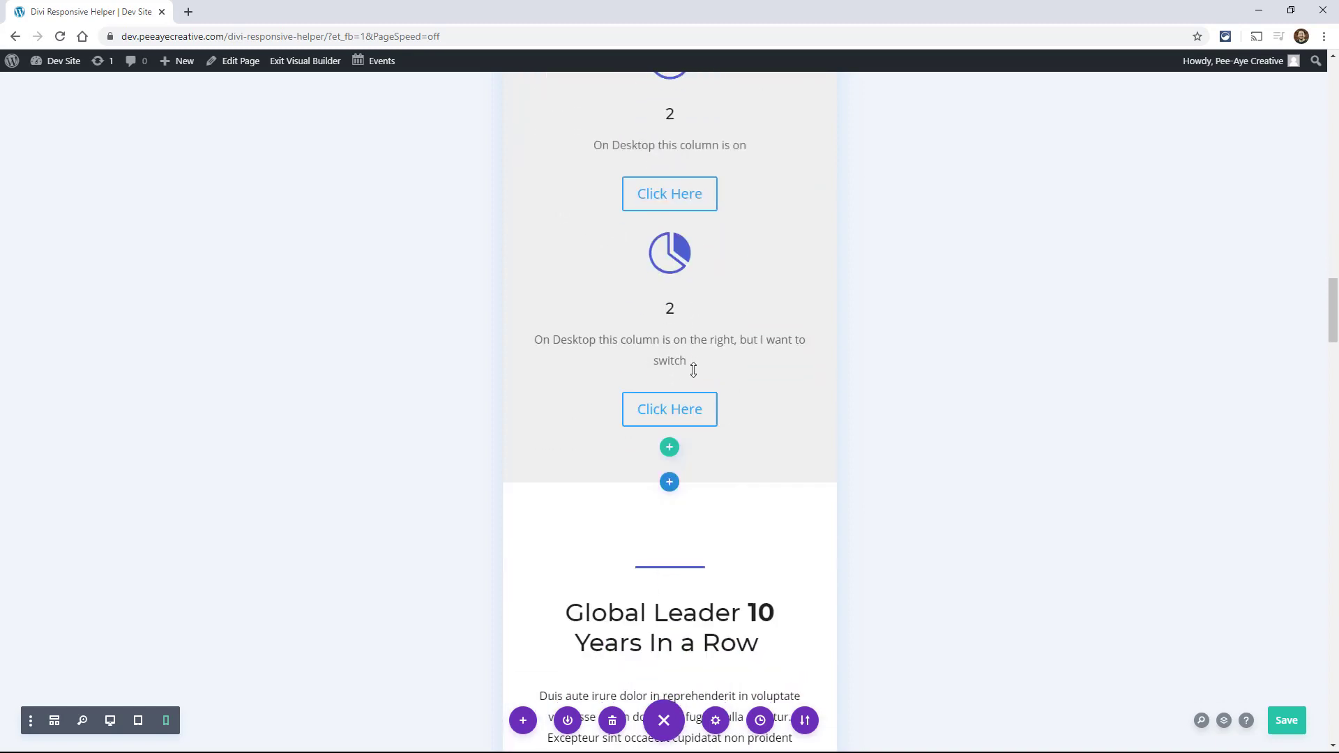
pyautogui.scroll(-1, 694, 370)
pyautogui.scroll(1, 665, 339)
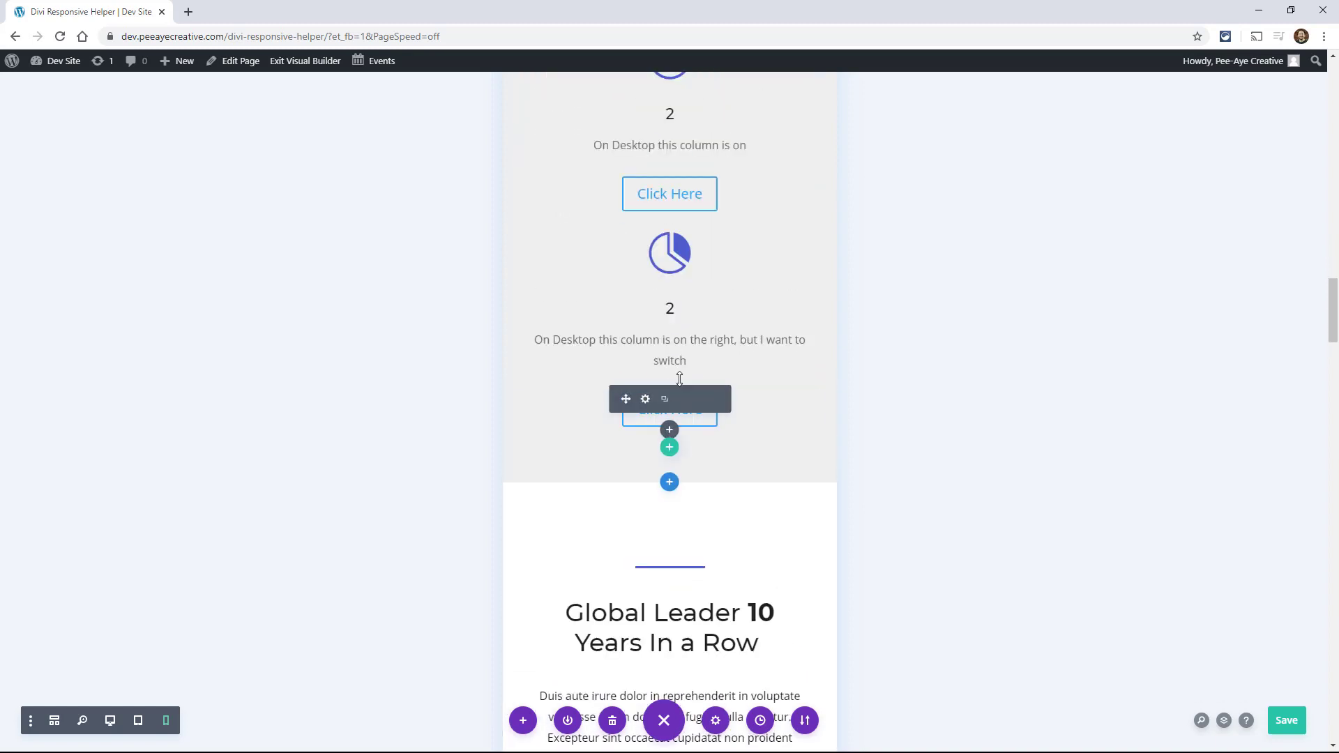
pyautogui.click(111, 722)
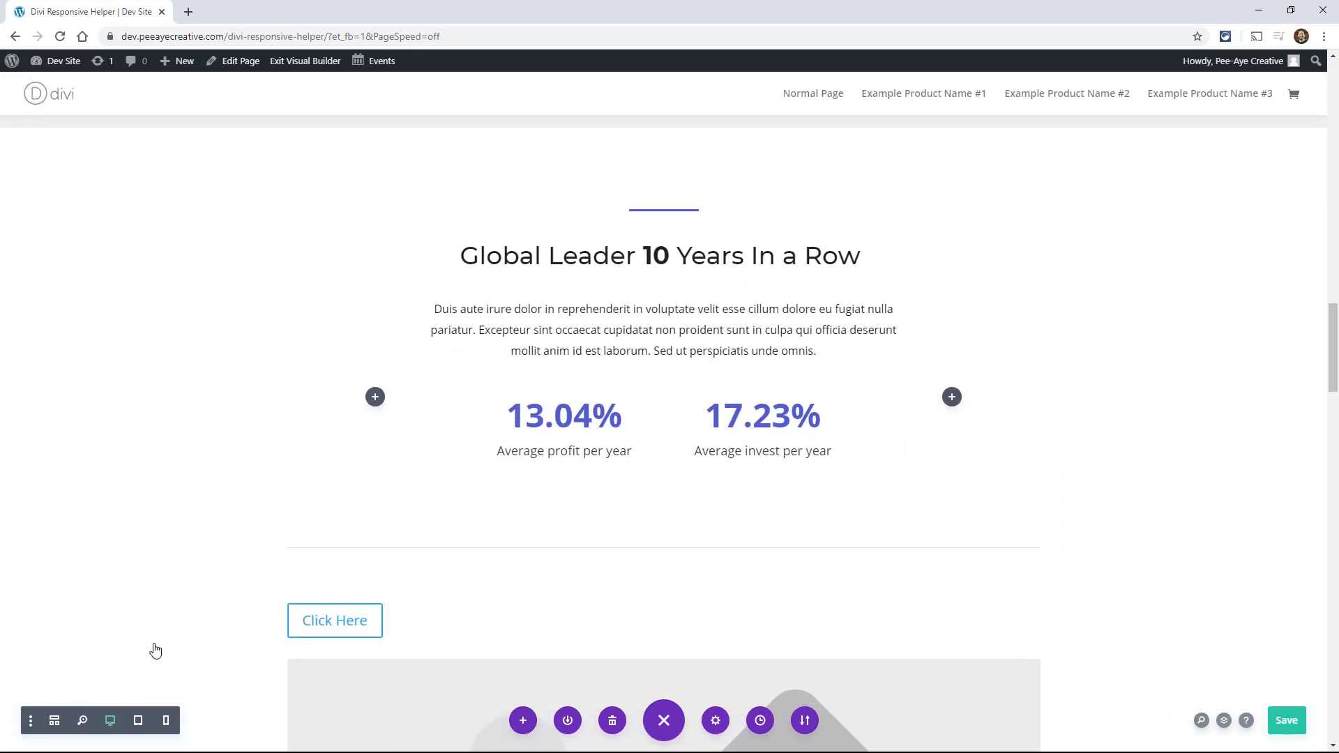
pyautogui.scroll(6, 498, 462)
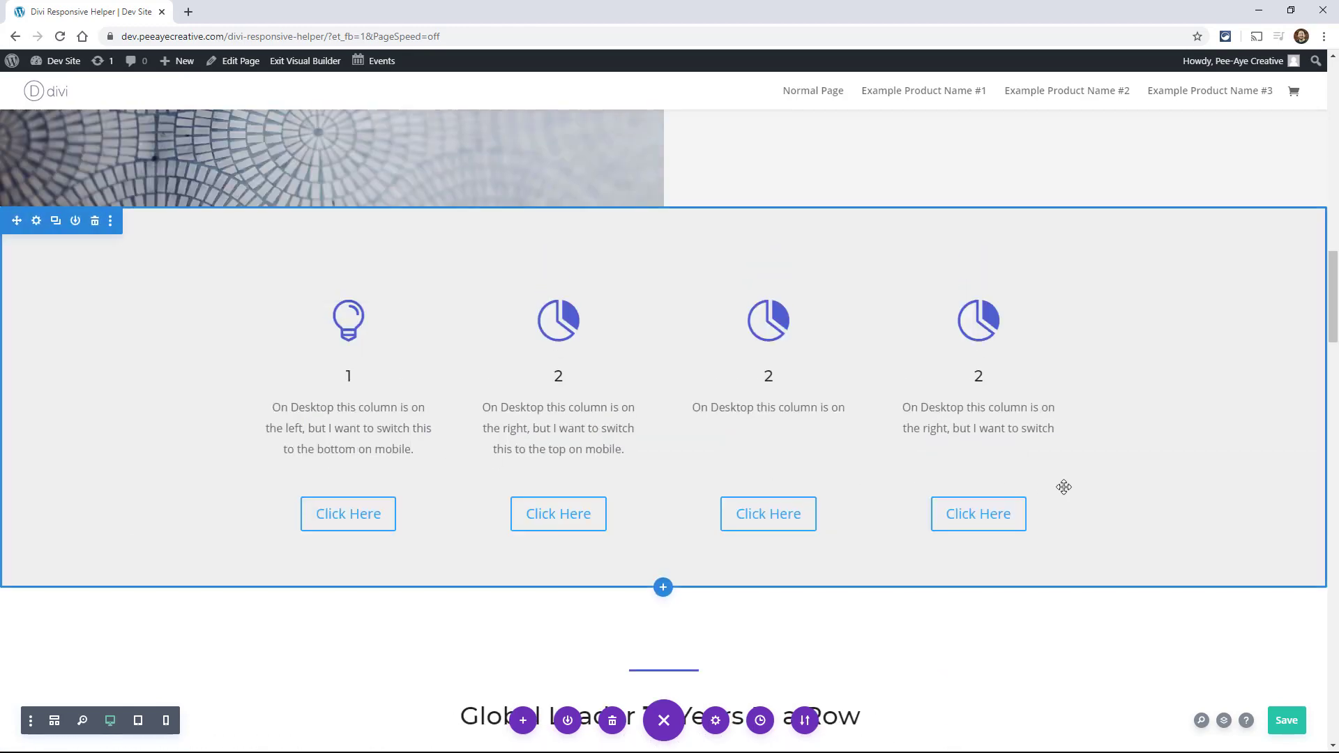
pyautogui.scroll(-8, 554, 299)
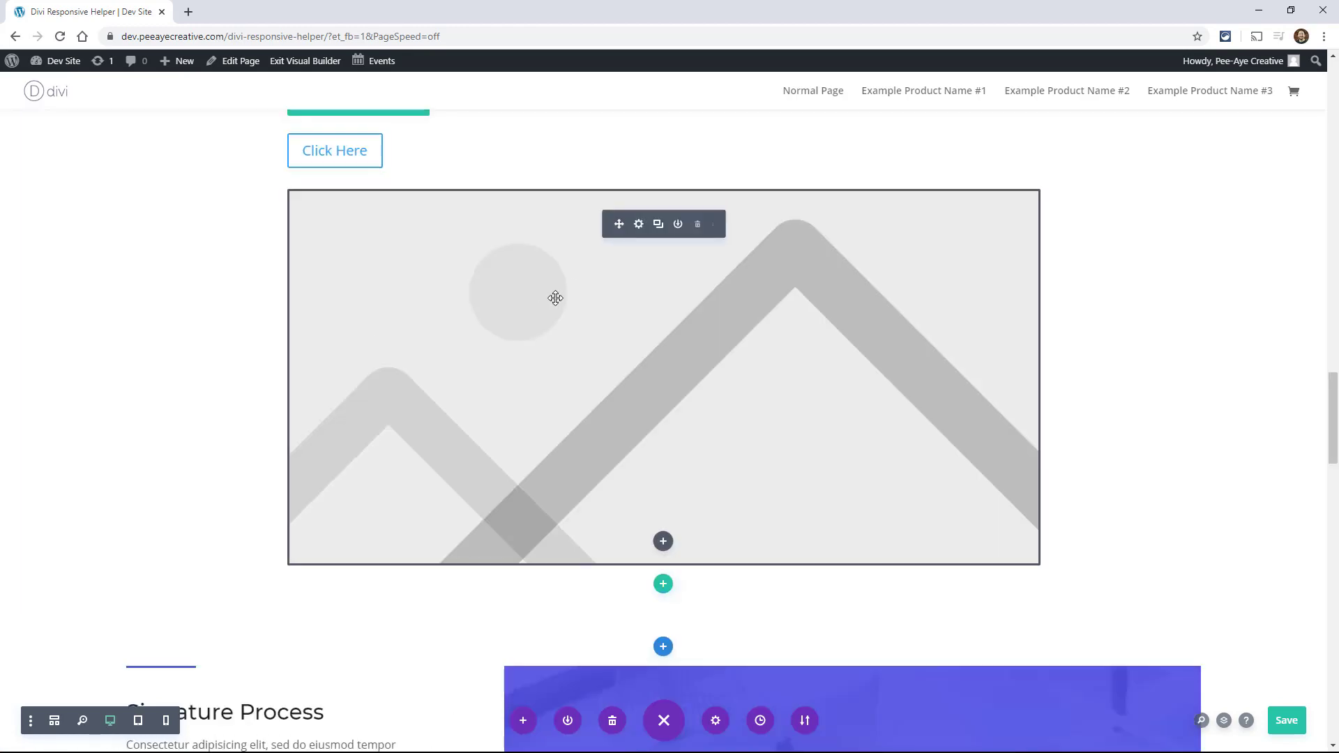
# - Insert the home-organizer-07 kitchen photo at Full Size 800 × 800 into the empty image module
pyautogui.click(638, 223)
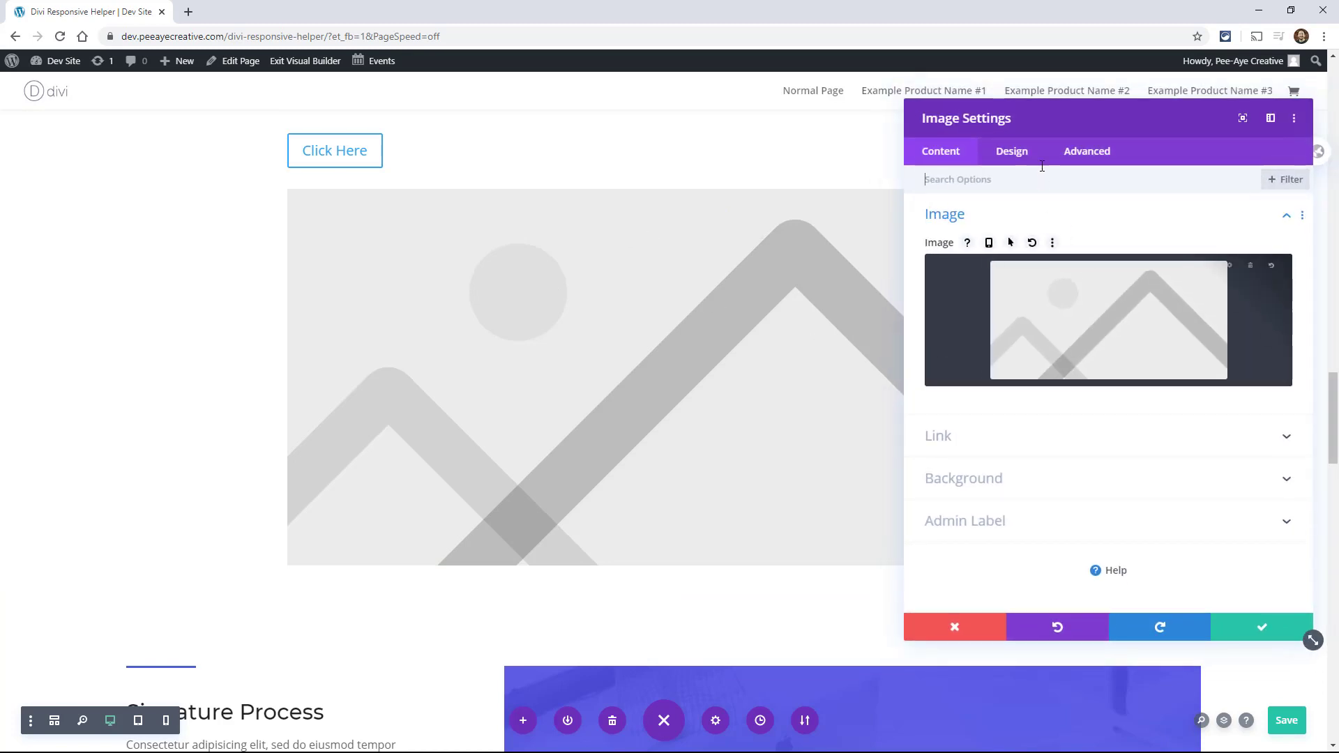
pyautogui.moveTo(1052, 119); pyautogui.dragTo(929, 135)
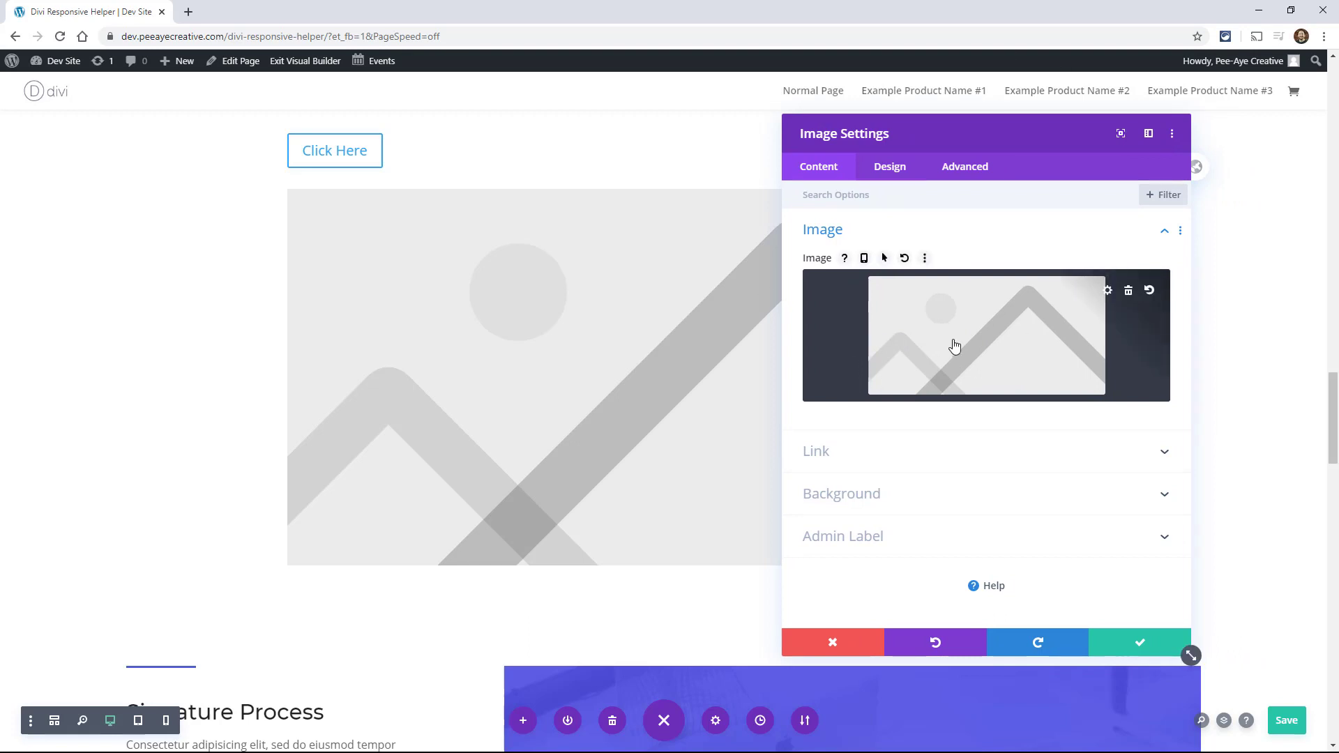
pyautogui.click(952, 347)
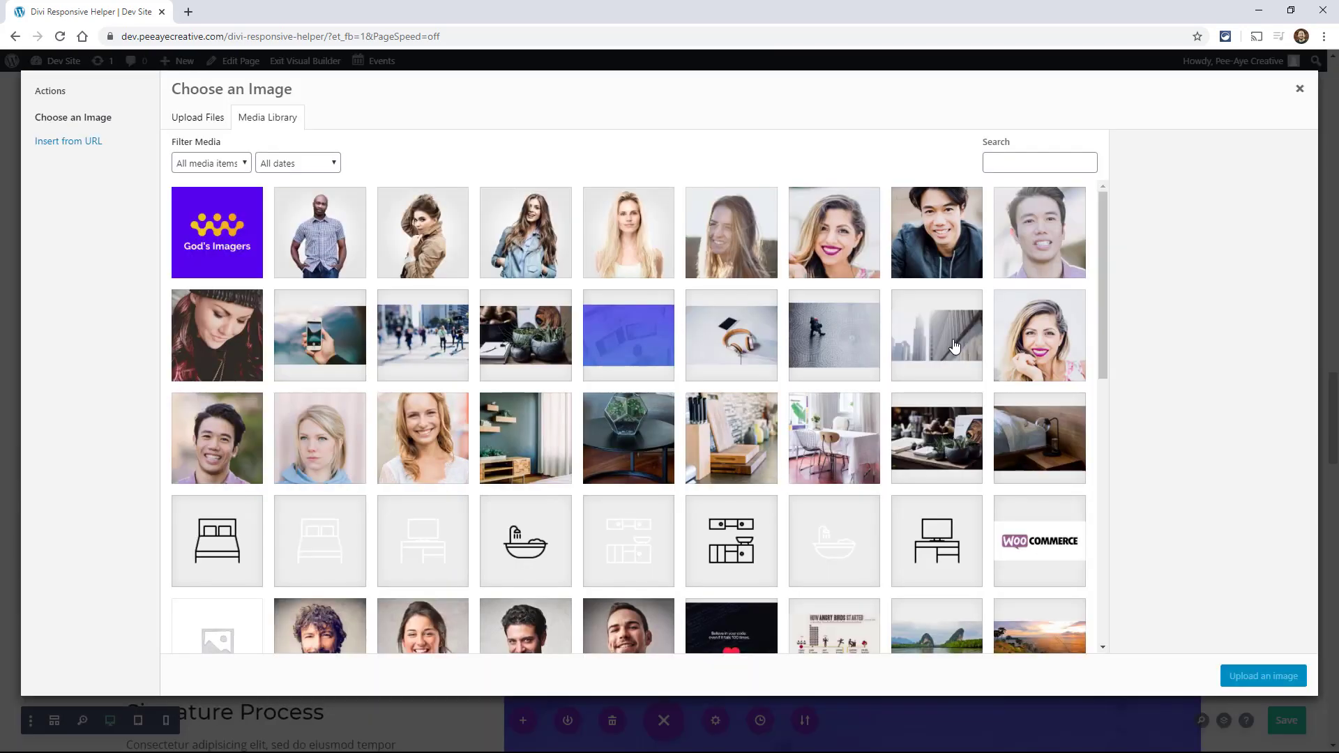
pyautogui.click(712, 427)
pyautogui.scroll(-3, 1135, 517)
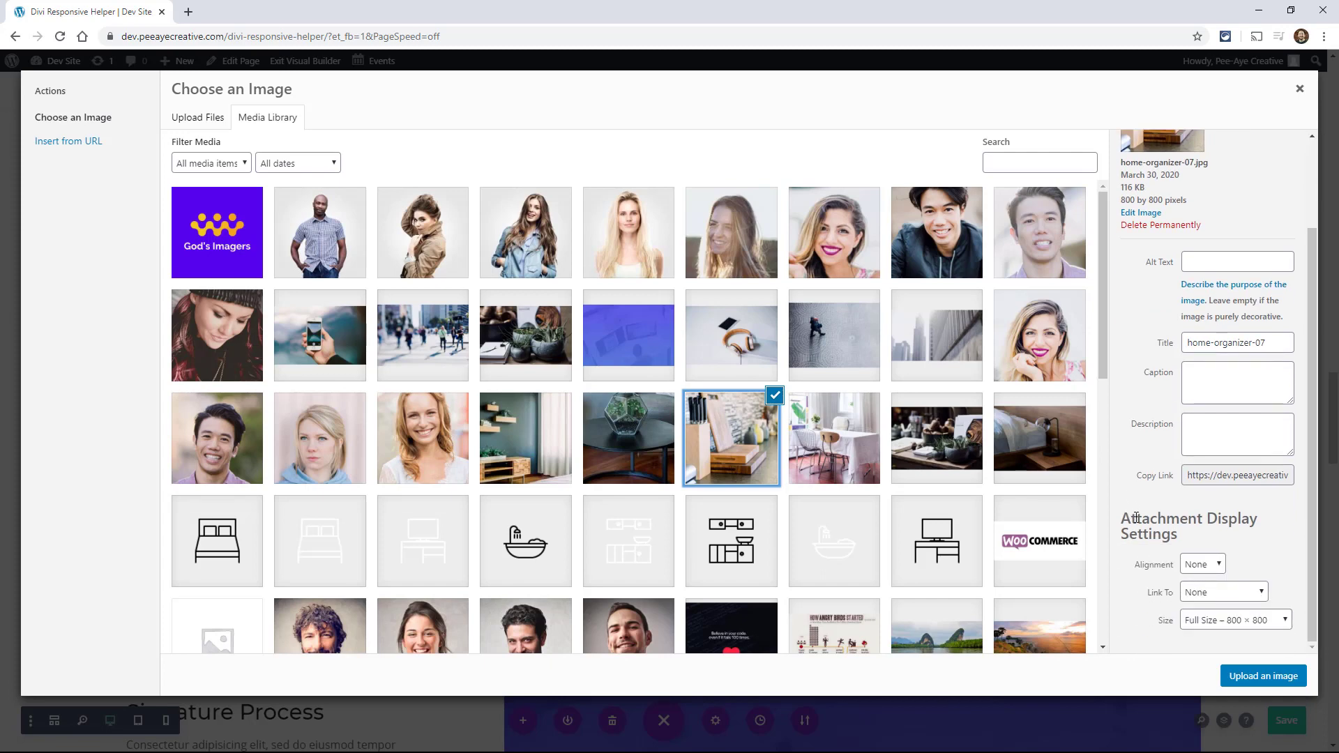
pyautogui.click(1209, 623)
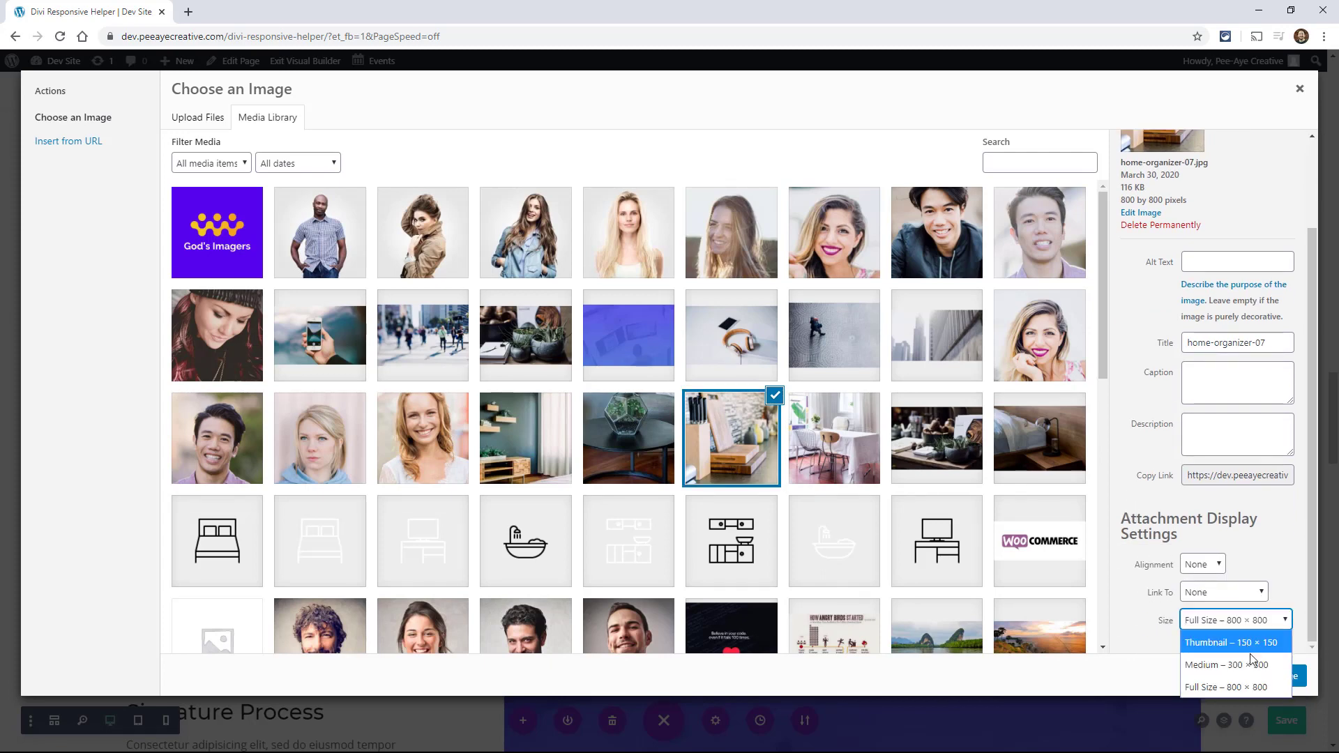
pyautogui.click(1224, 684)
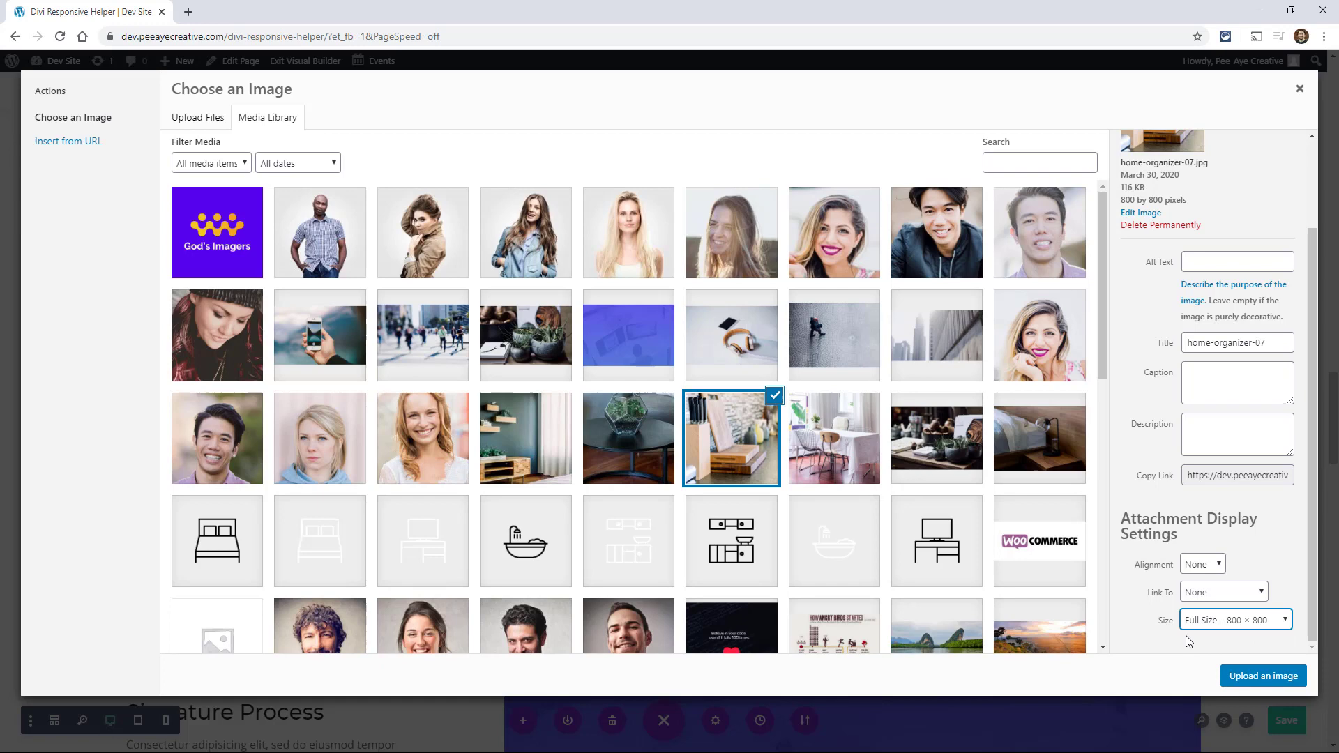
pyautogui.click(1238, 675)
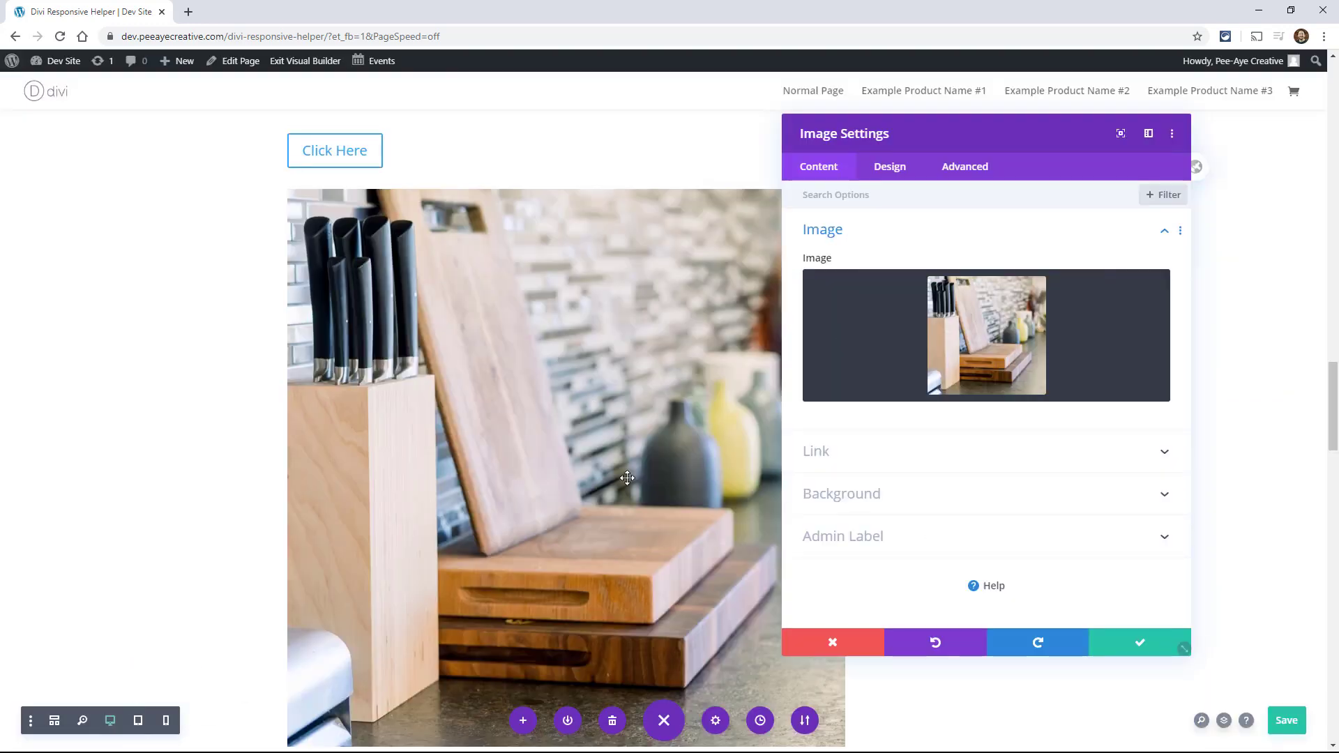
# - Enable separate per-device images for the image module and switch to the phone value
pyautogui.scroll(-4, 550, 415)
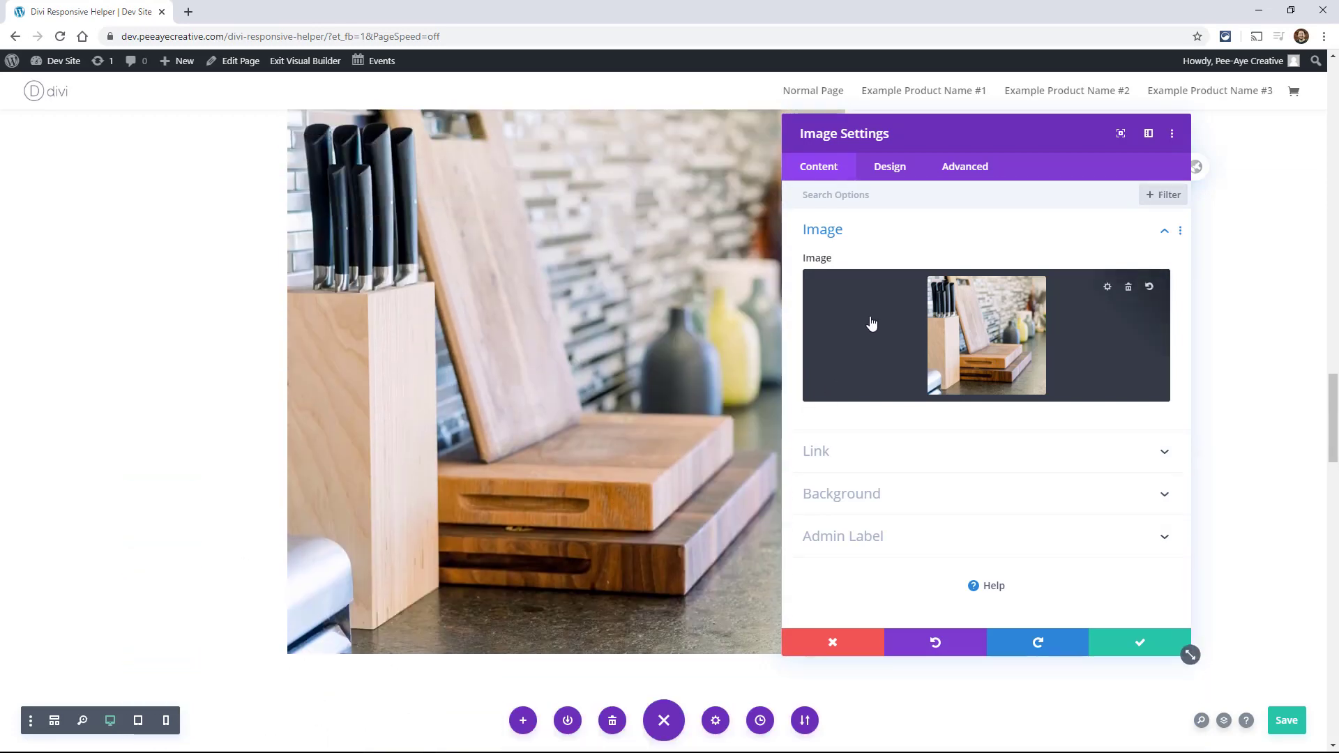
pyautogui.moveTo(869, 307)
pyautogui.click(865, 259)
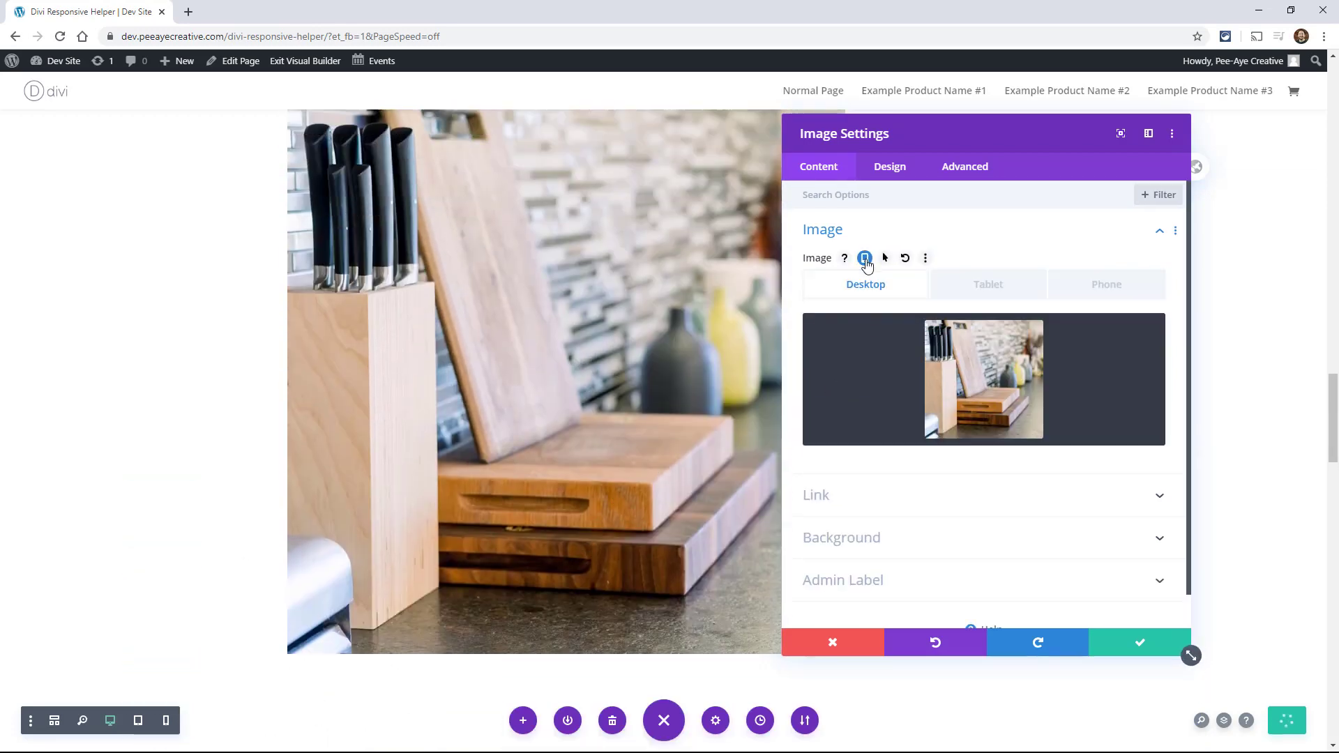
pyautogui.moveTo(983, 403)
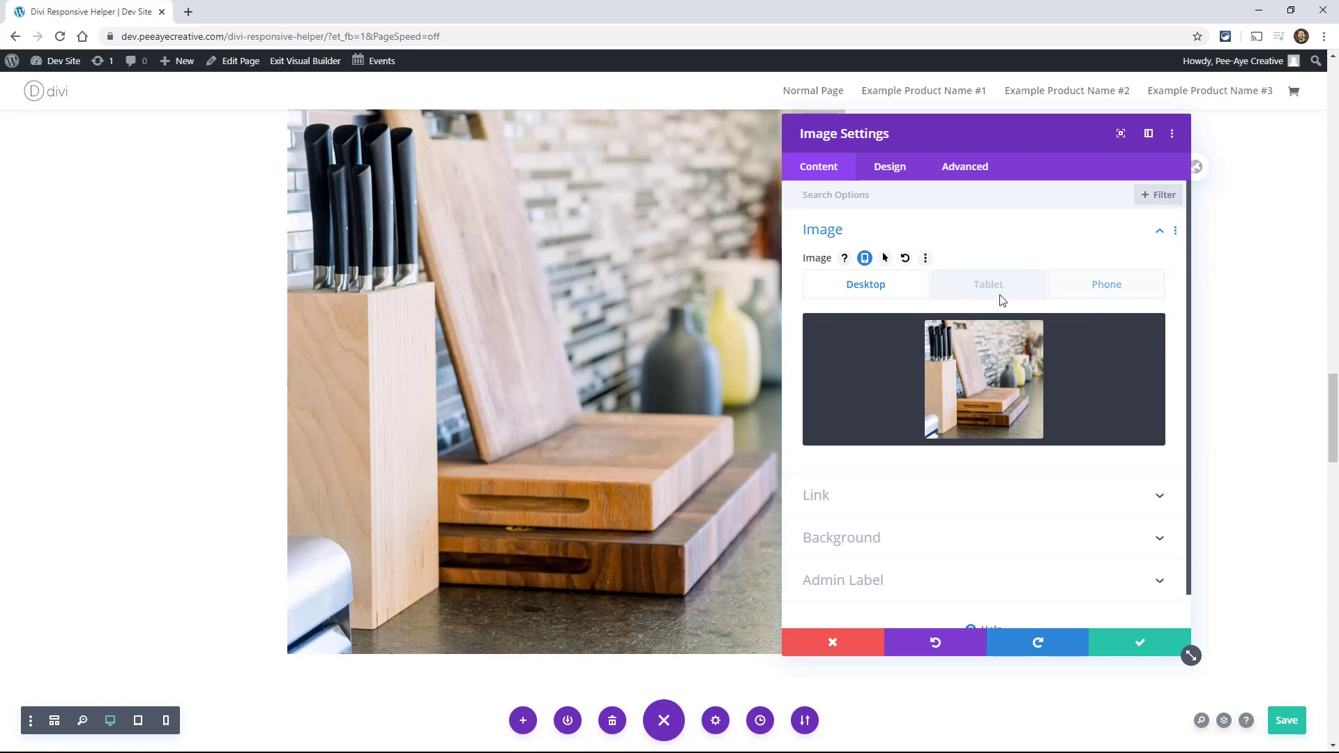
pyautogui.click(1091, 285)
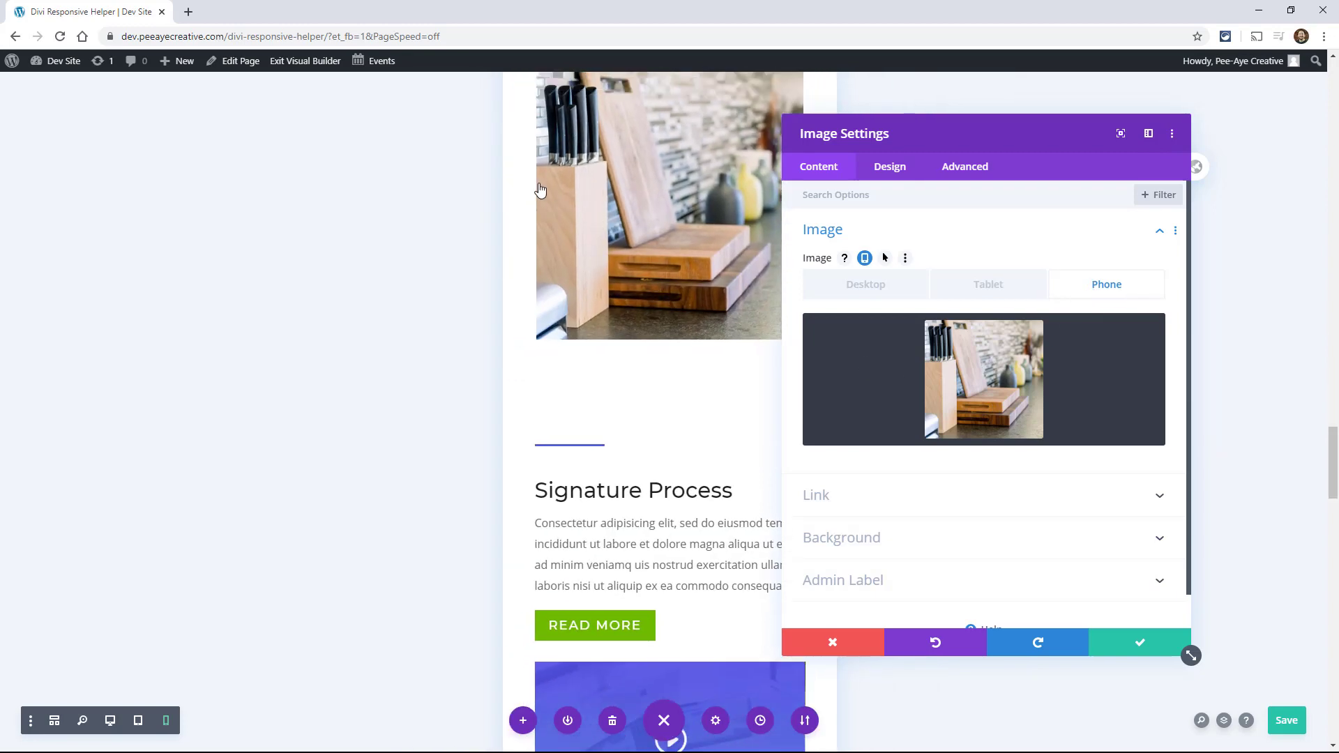
# - Set the phone image to home-organizer-07 at Medium 300 × 300 size
pyautogui.click(995, 382)
pyautogui.click(733, 424)
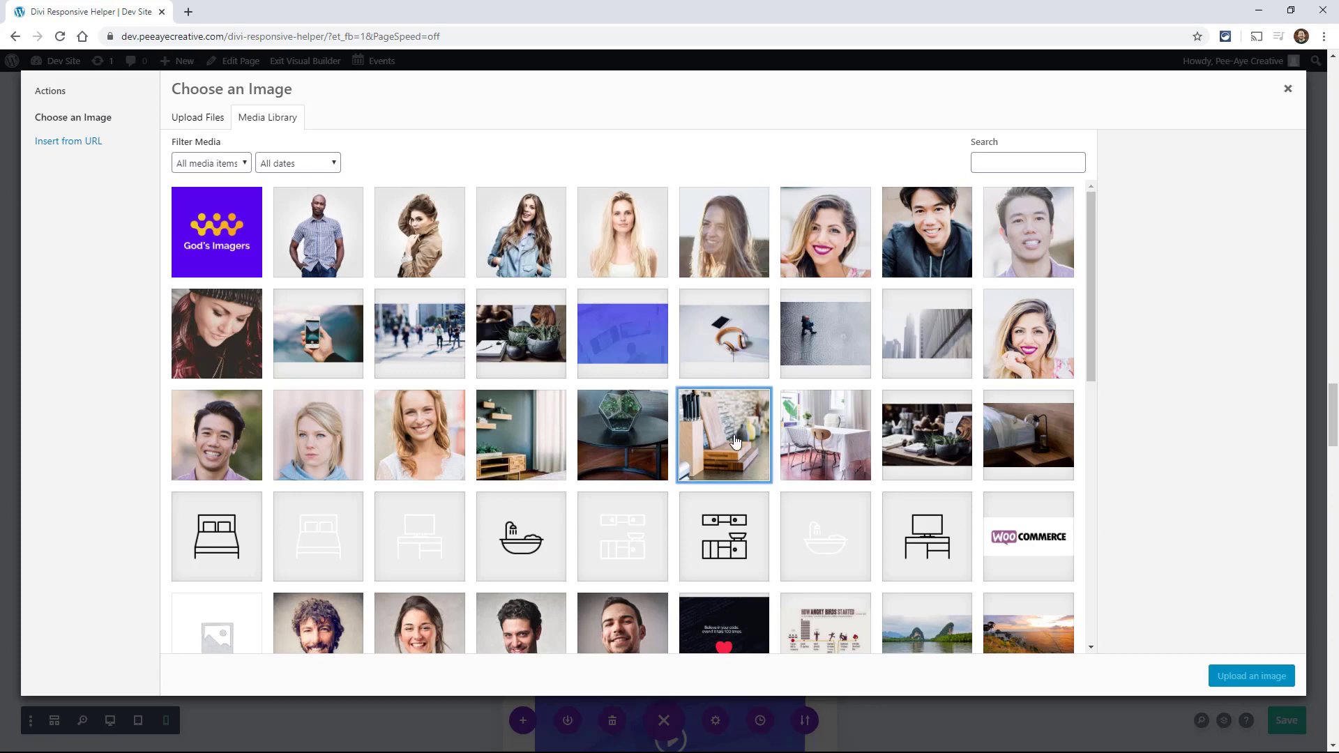
pyautogui.scroll(-3, 1212, 590)
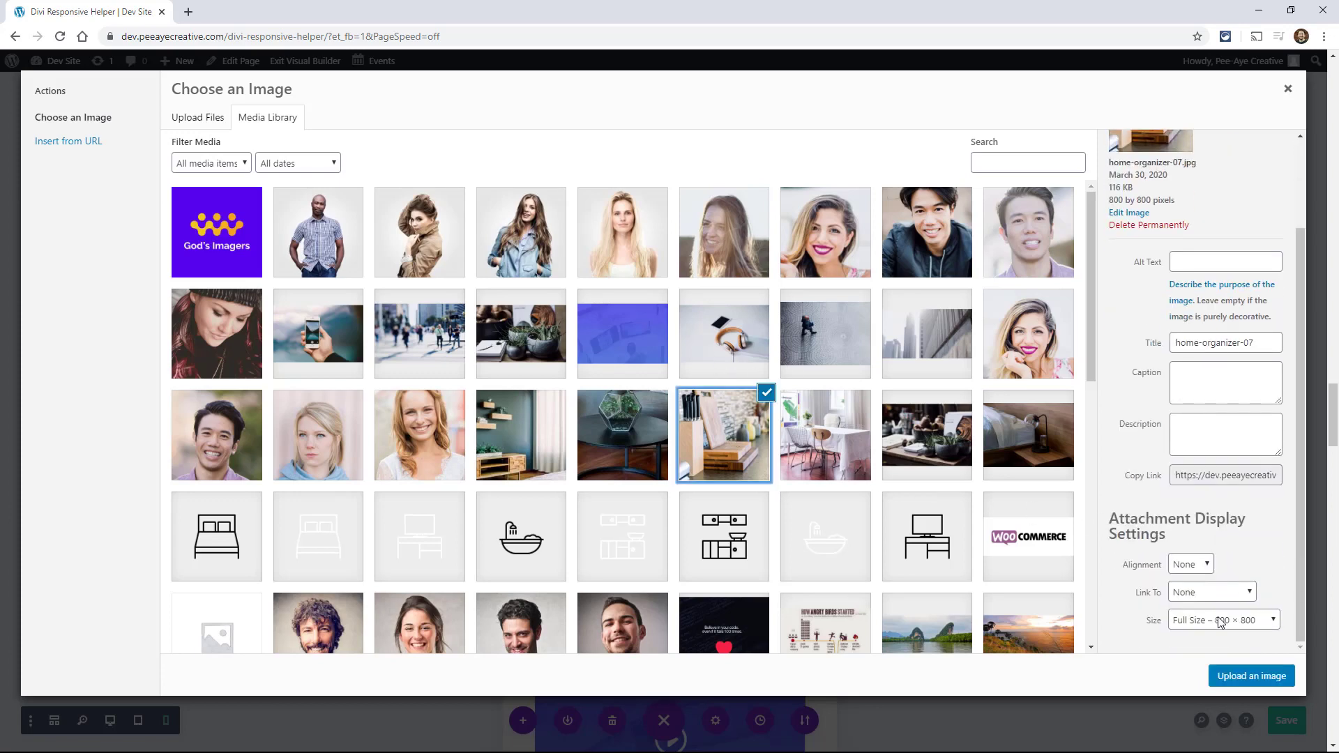
pyautogui.click(1220, 620)
pyautogui.click(1227, 666)
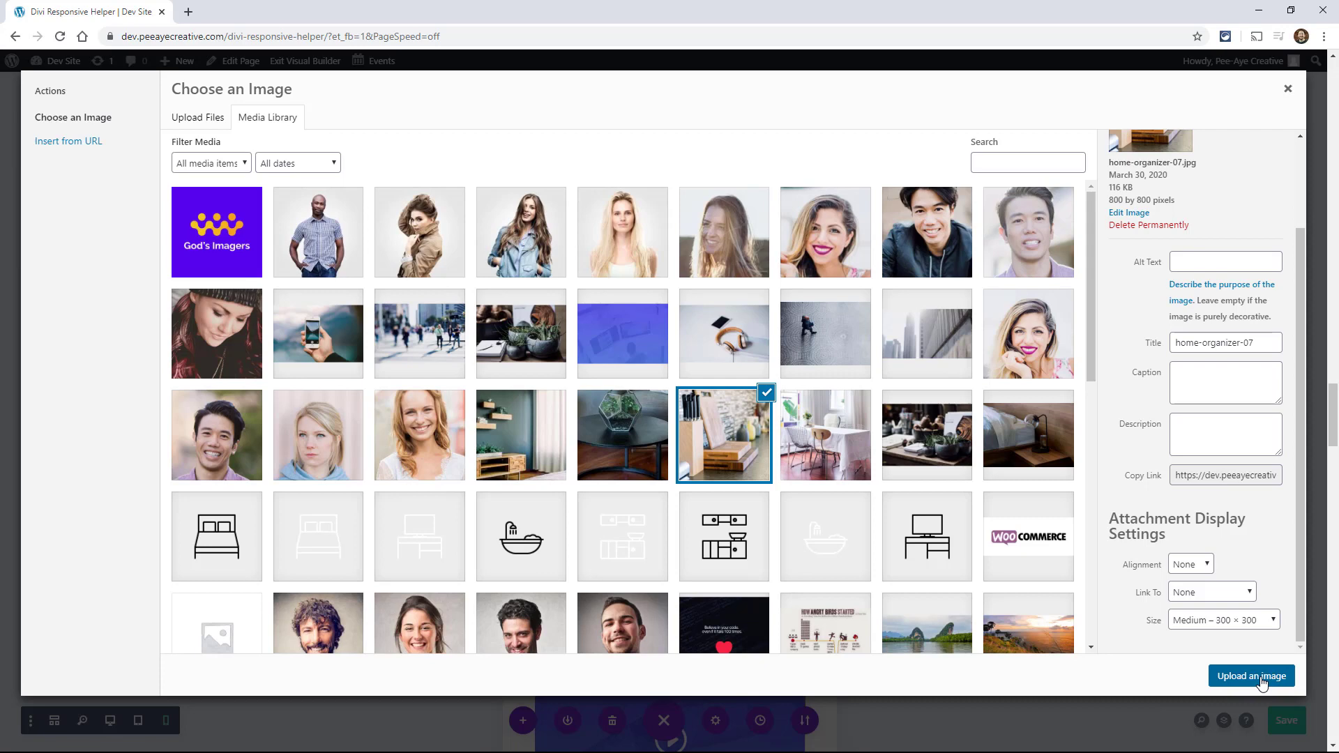
pyautogui.click(1252, 676)
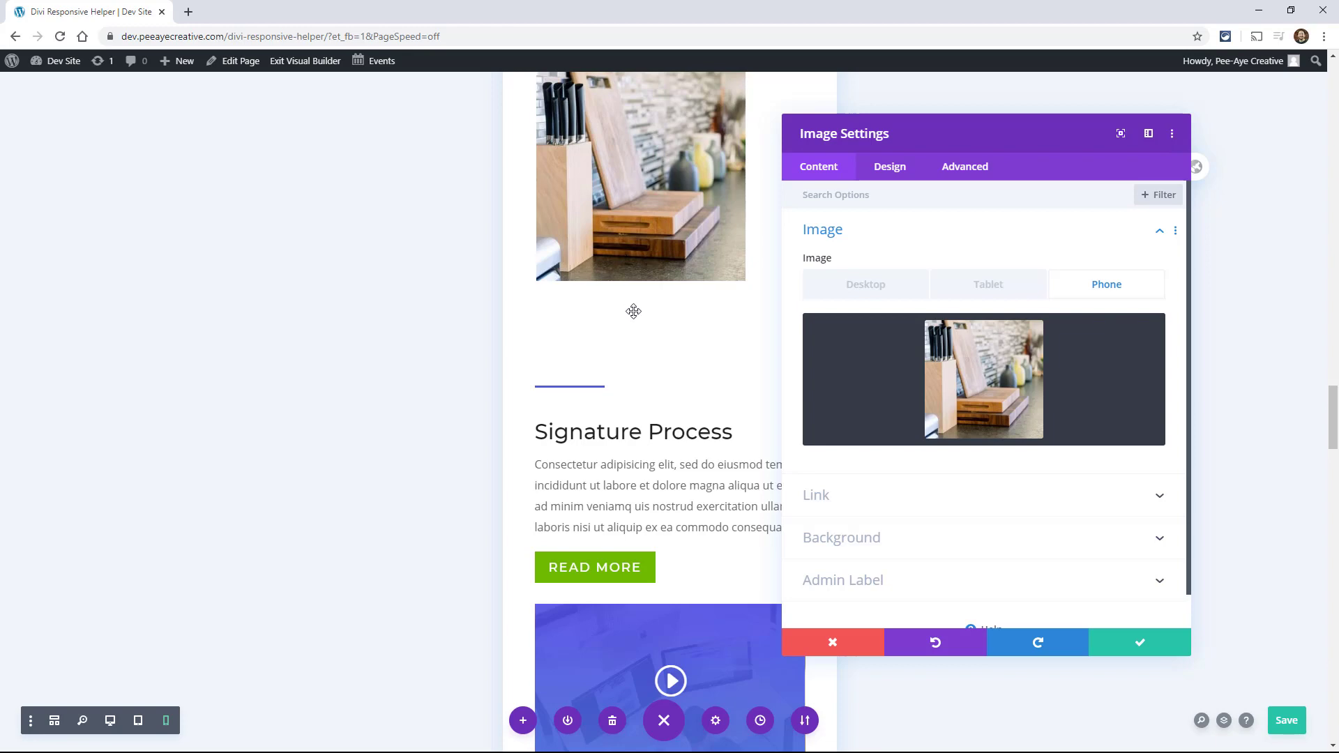
pyautogui.scroll(3, 633, 311)
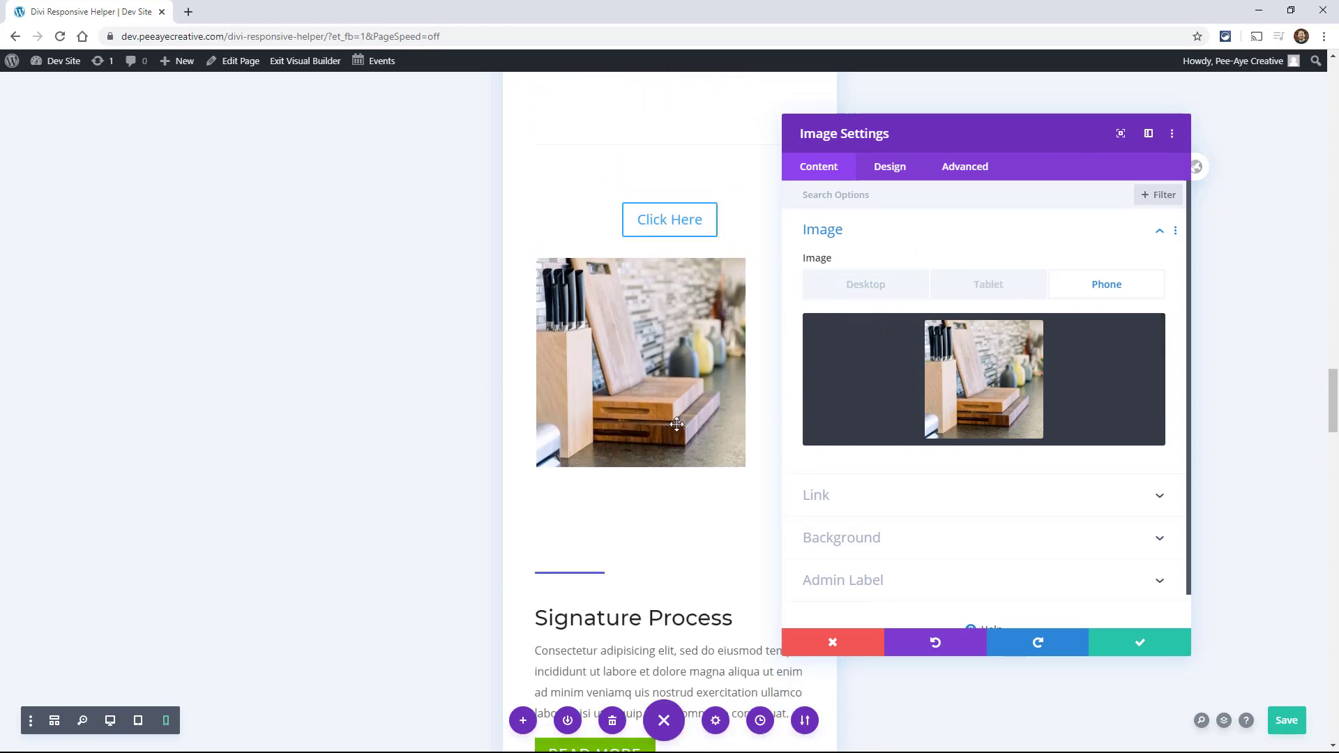
pyautogui.moveTo(1010, 338)
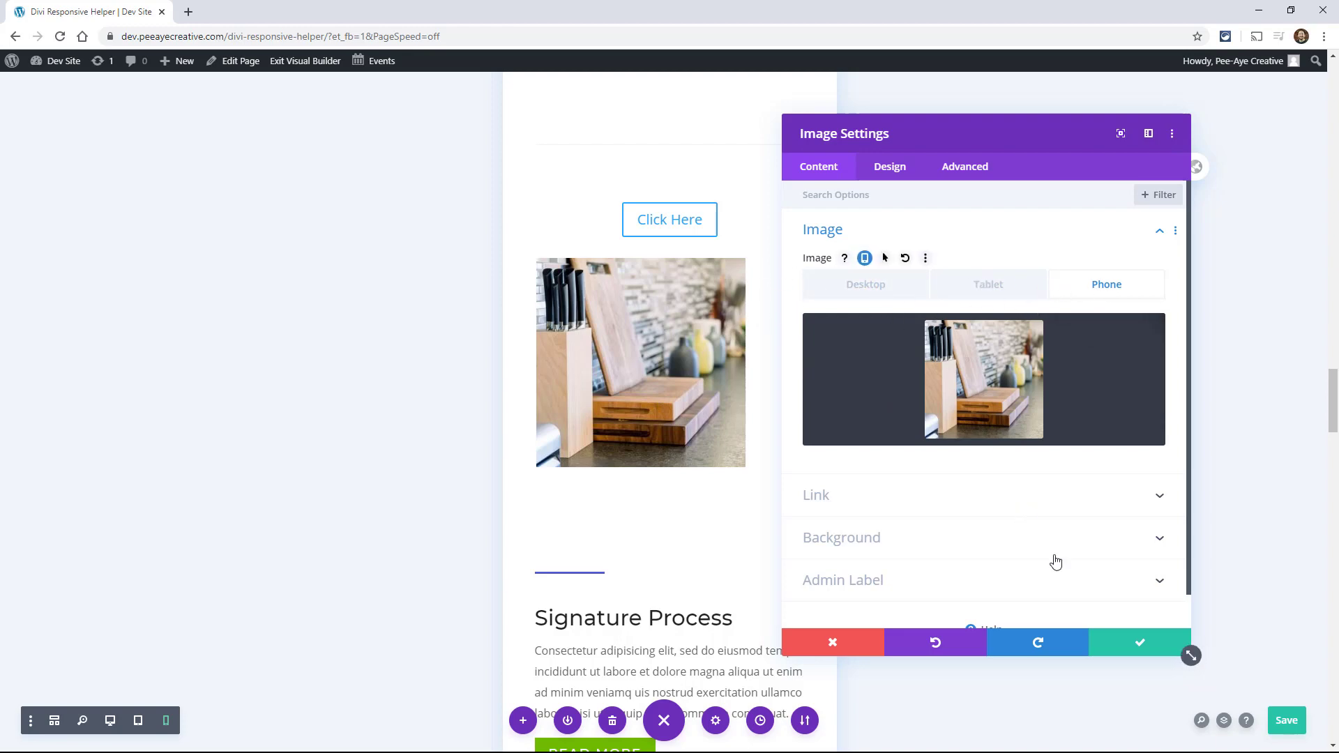
# - Save the image module, then swap blurb 1's icon for the desk image
pyautogui.click(1116, 646)
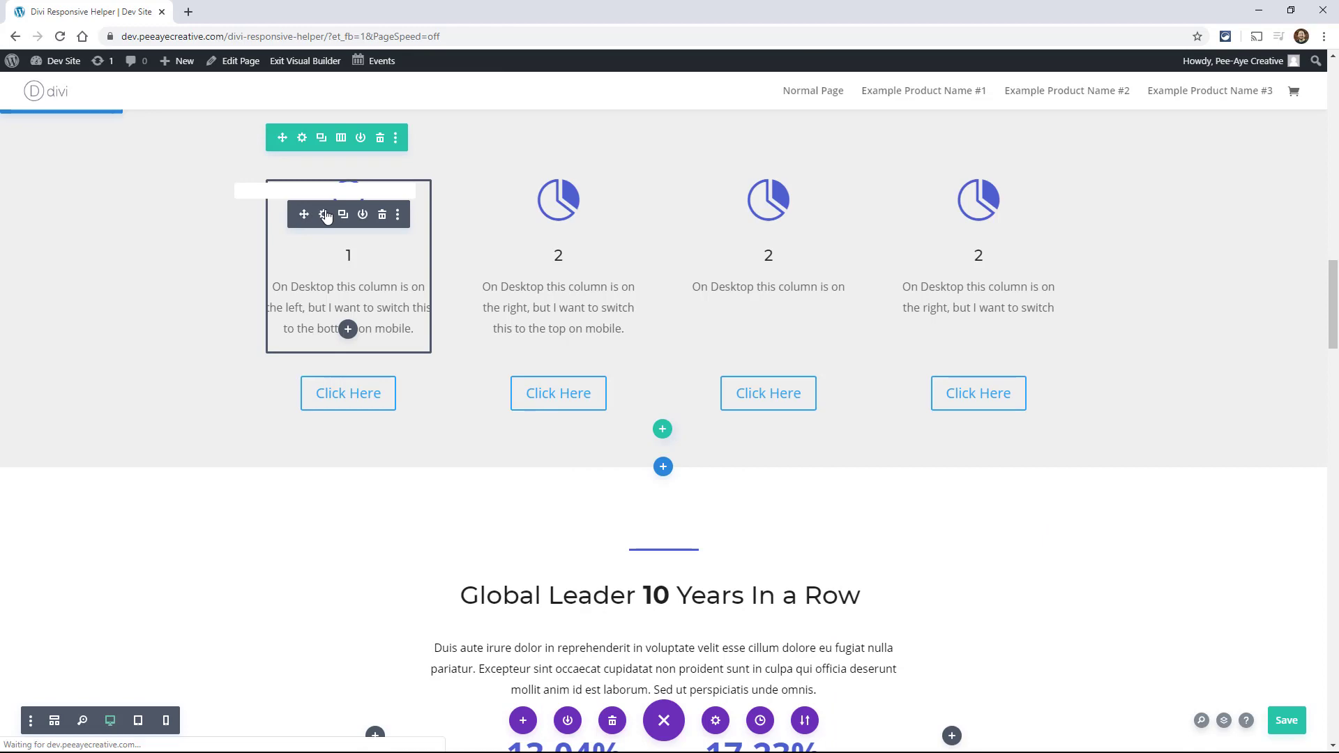
pyautogui.click(323, 216)
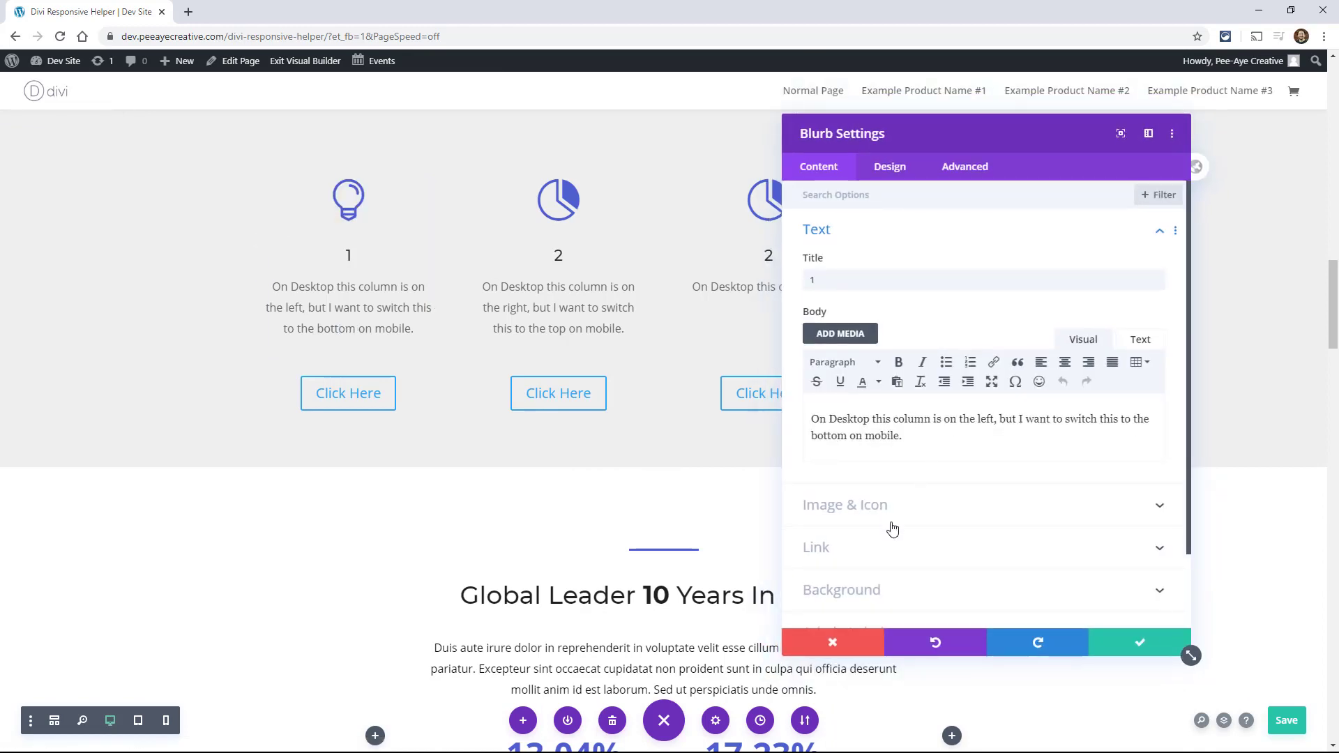
pyautogui.click(892, 516)
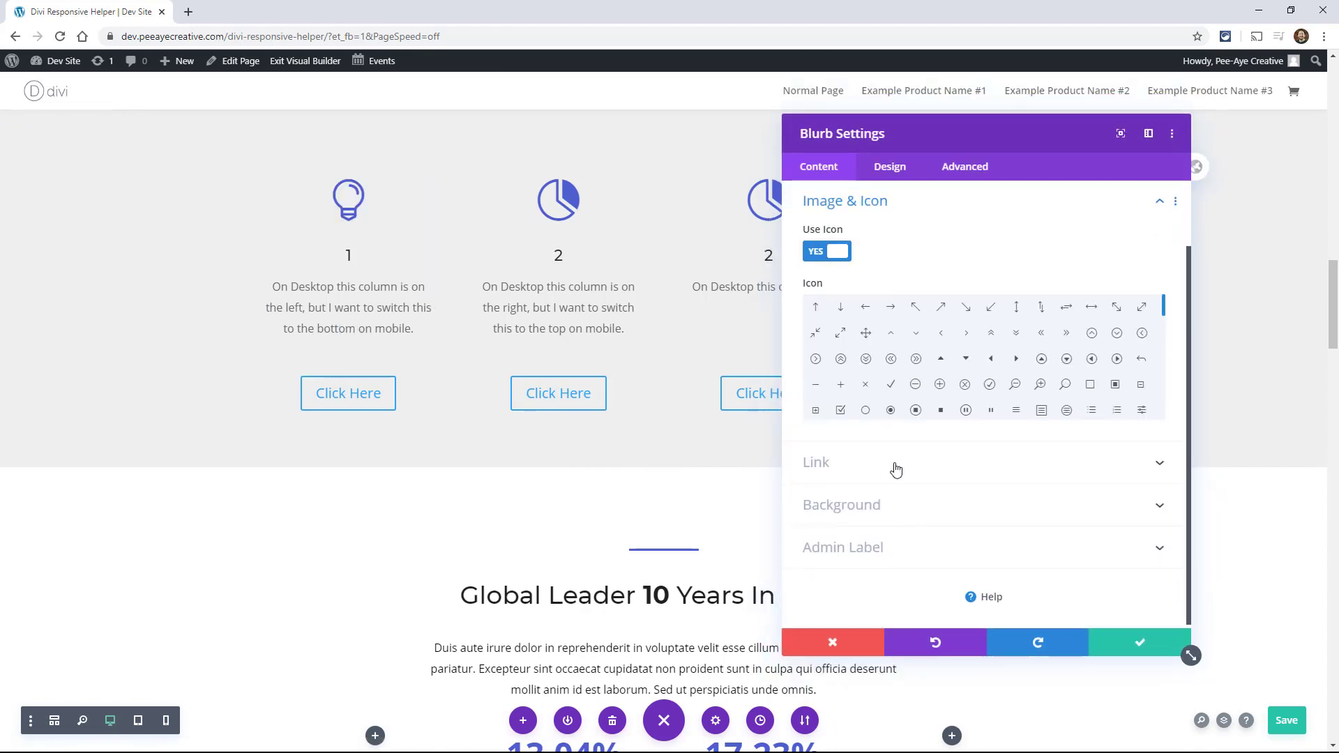
pyautogui.click(826, 251)
pyautogui.click(924, 370)
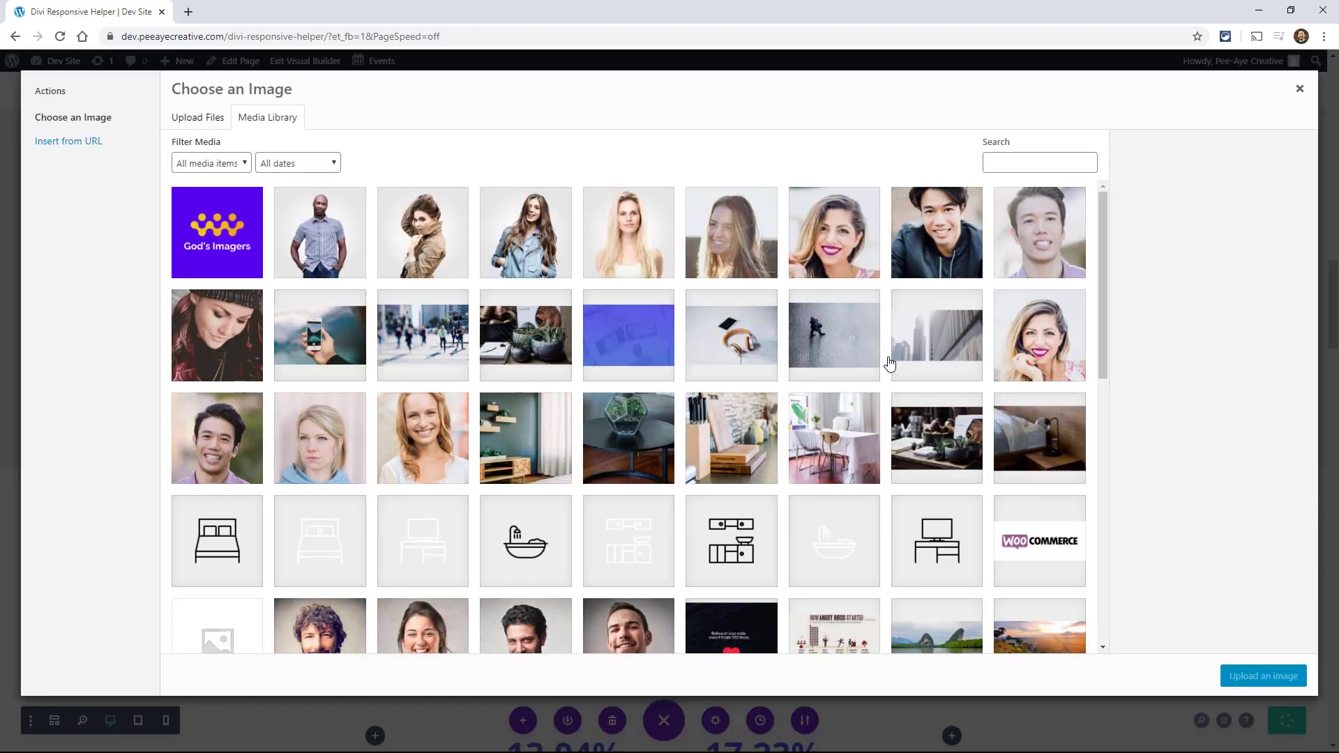
pyautogui.click(937, 541)
pyautogui.click(1258, 675)
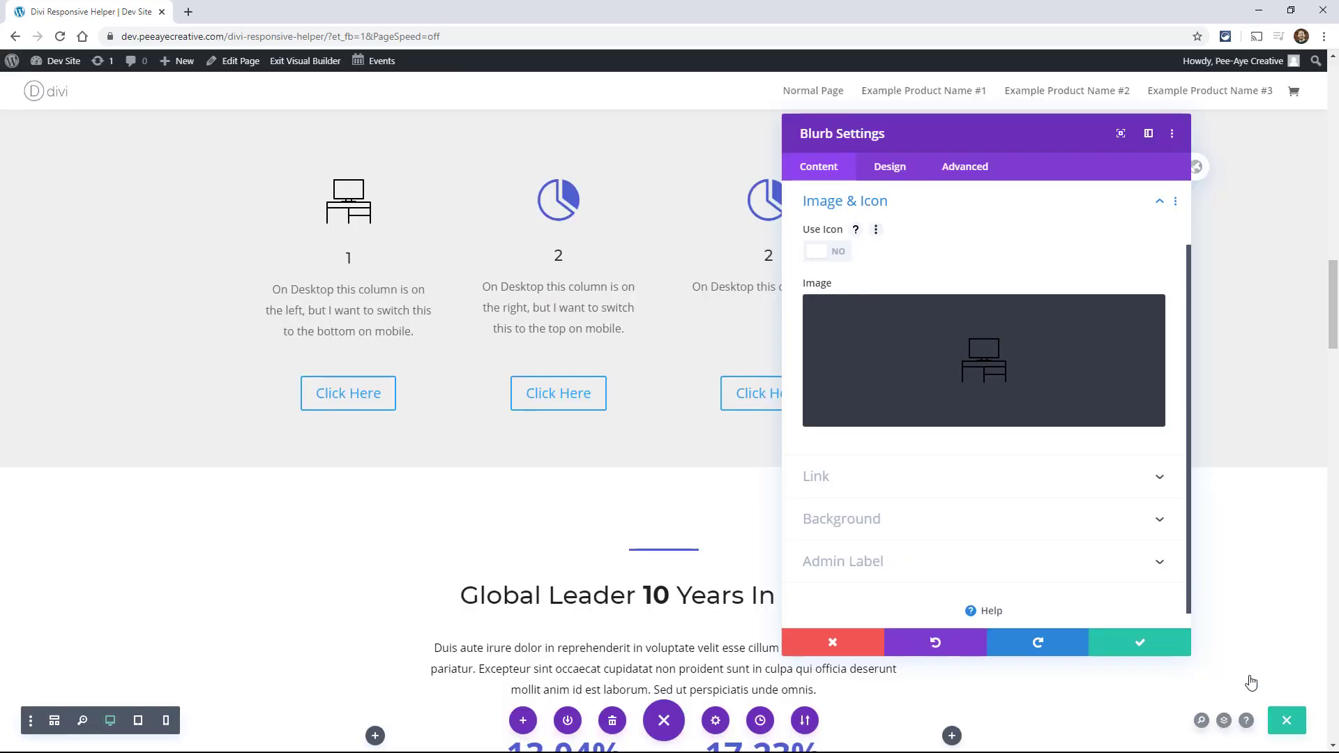
# - Set blurb 1's image width to 20px and save the blurb
pyautogui.click(887, 167)
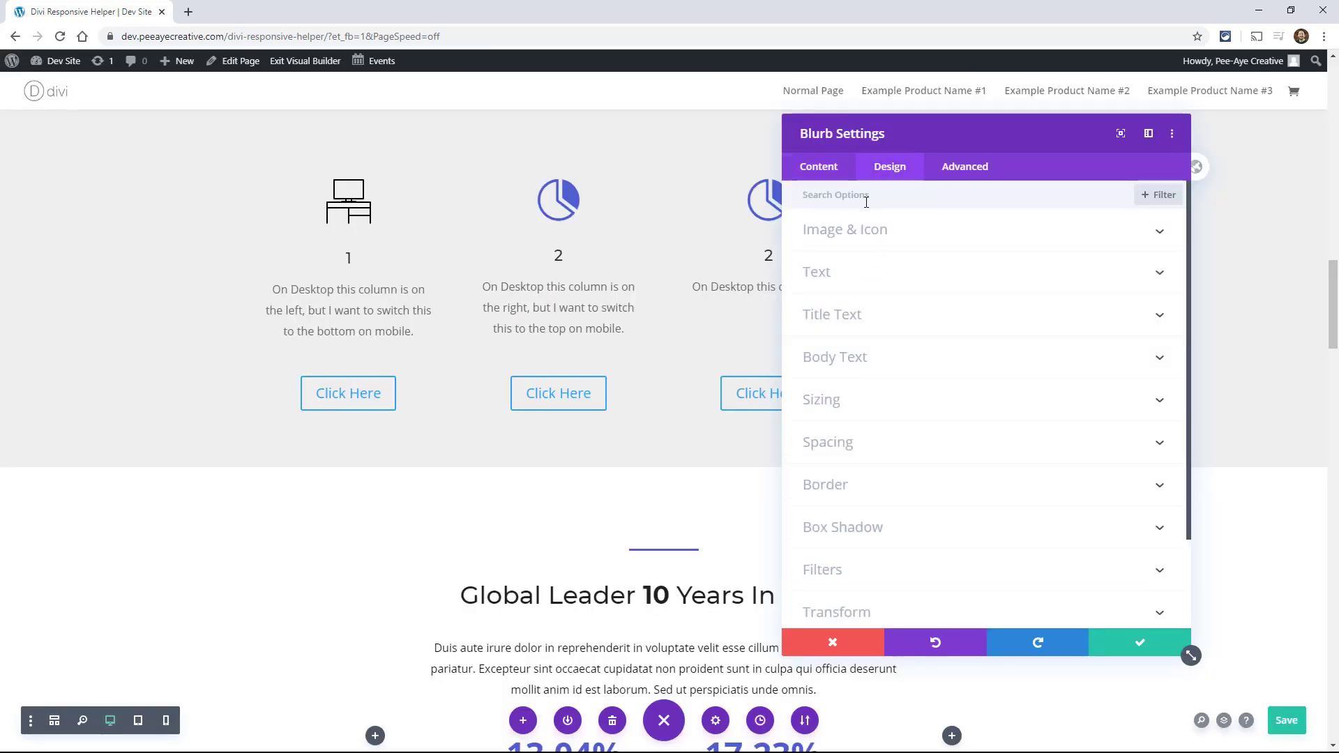
pyautogui.click(844, 404)
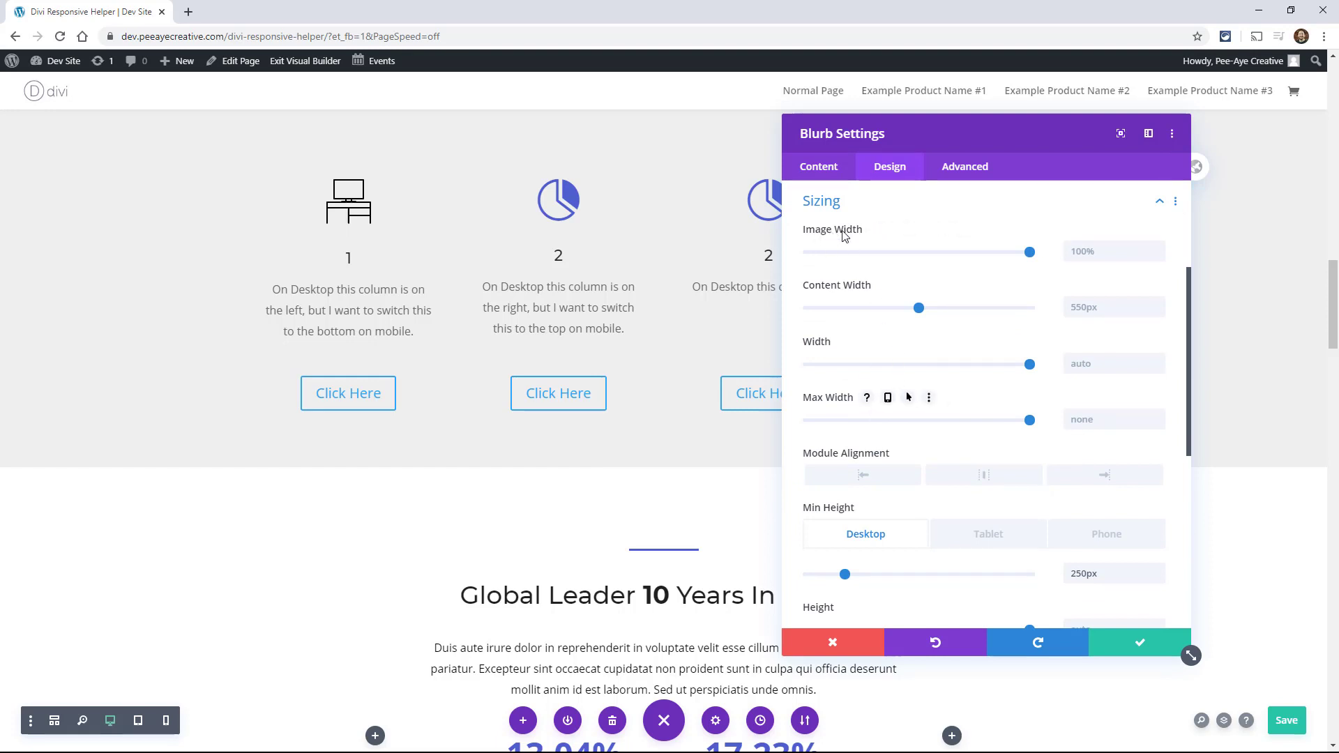
pyautogui.moveTo(326, 183)
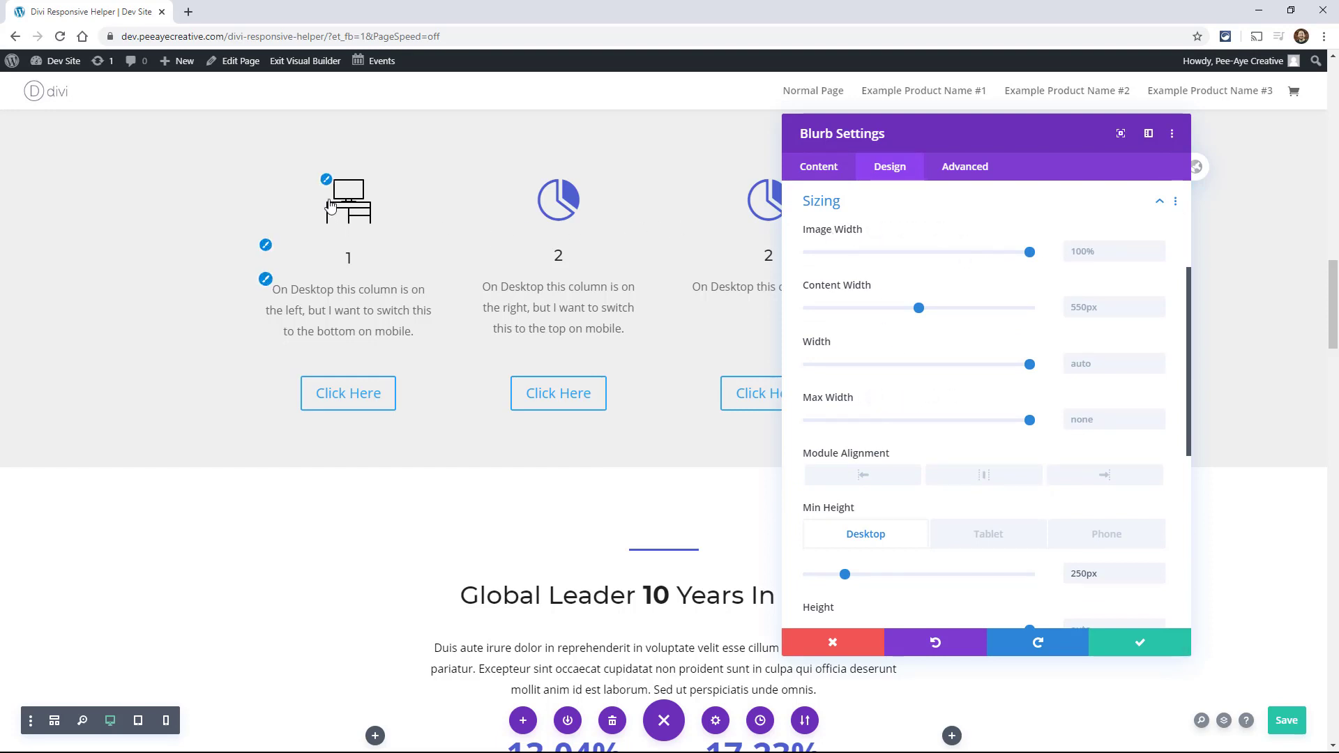
pyautogui.click(1091, 256)
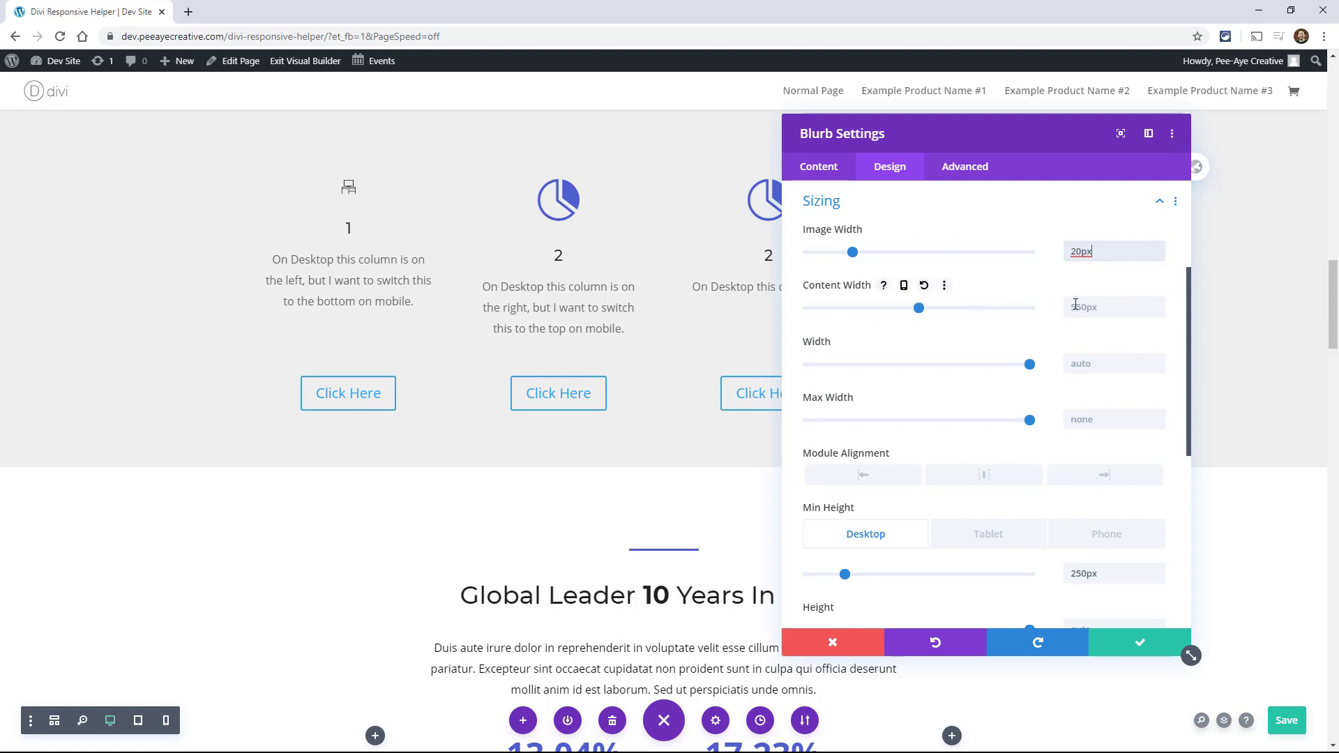
pyautogui.click(1137, 652)
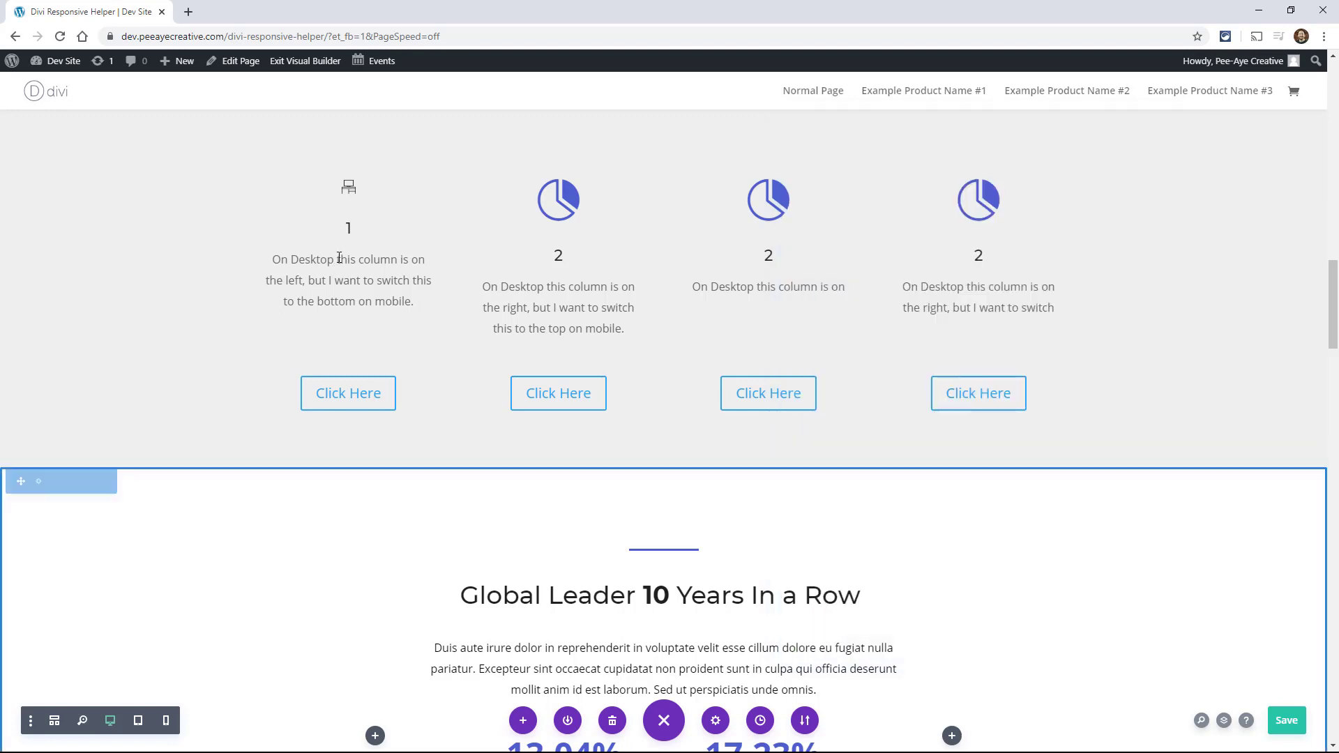
# - Duplicate blurb 1 and place the copy in the section below
pyautogui.moveTo(341, 222)
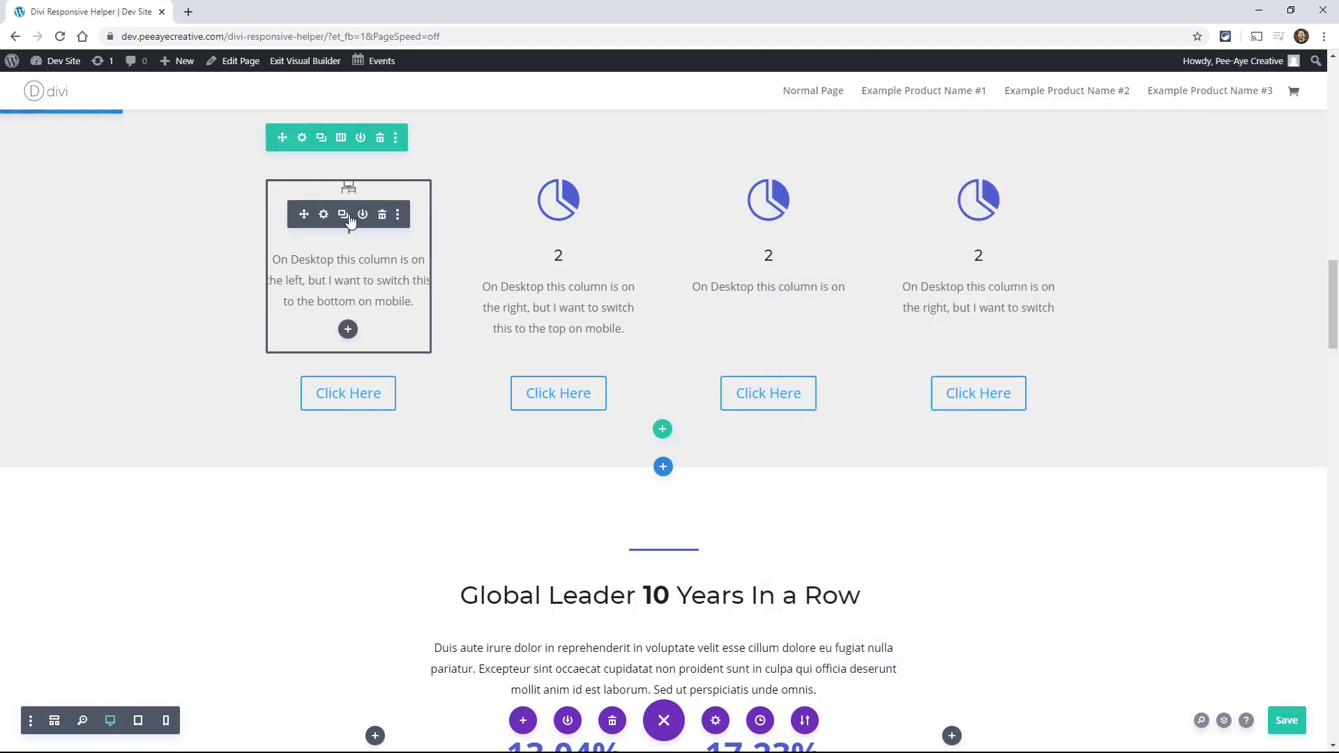
pyautogui.click(345, 216)
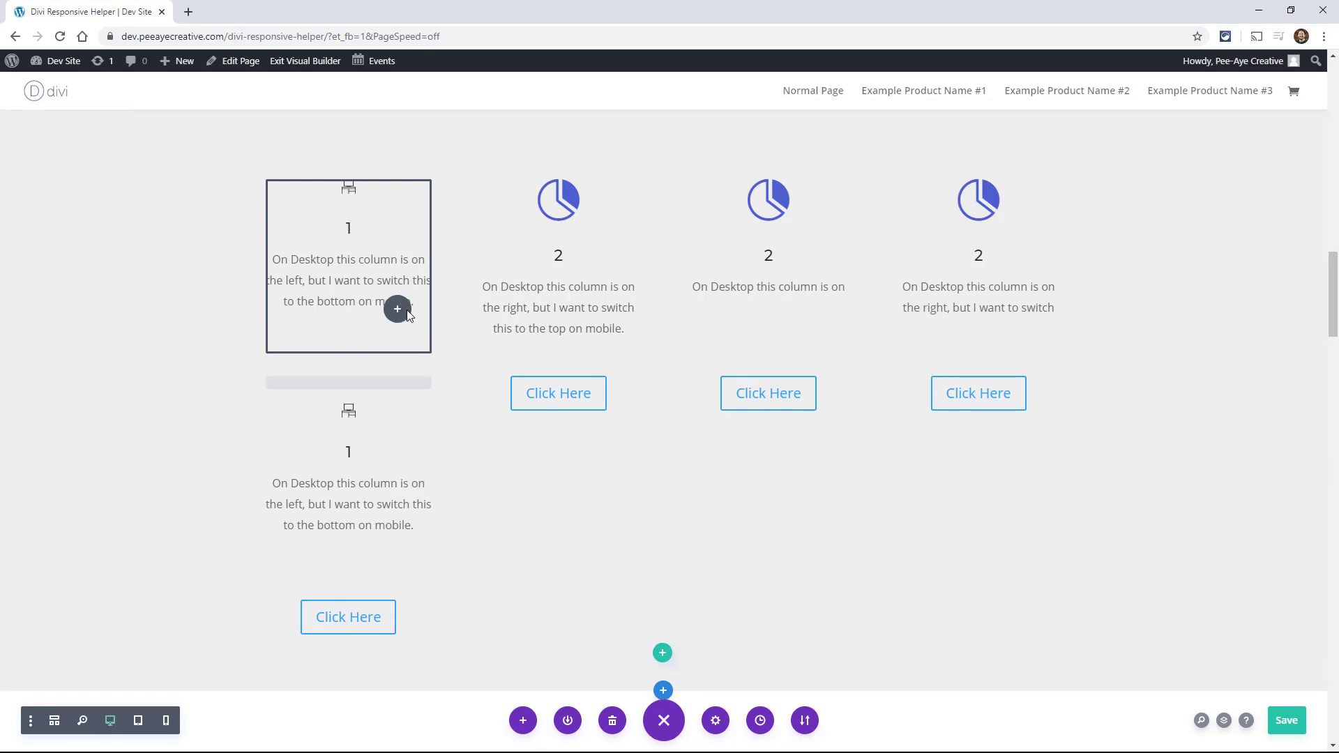
pyautogui.scroll(-4, 602, 460)
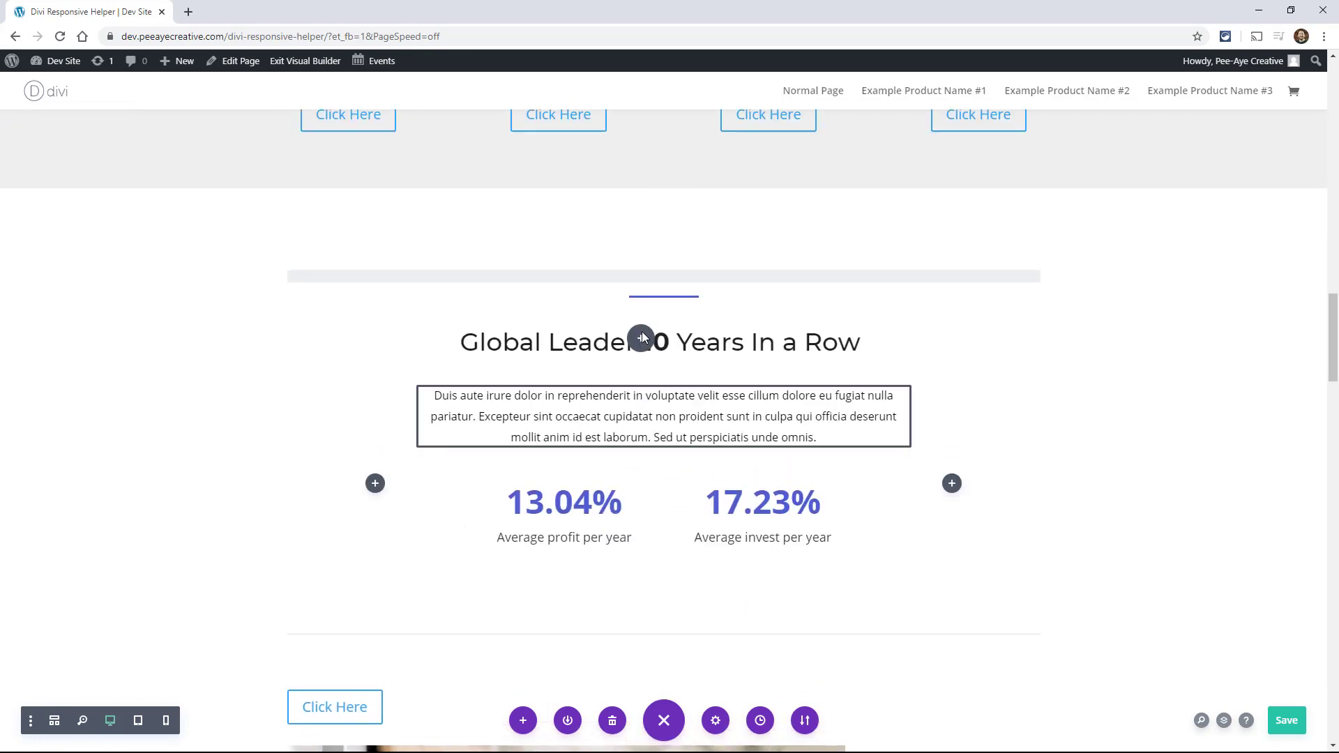
pyautogui.moveTo(642, 337)
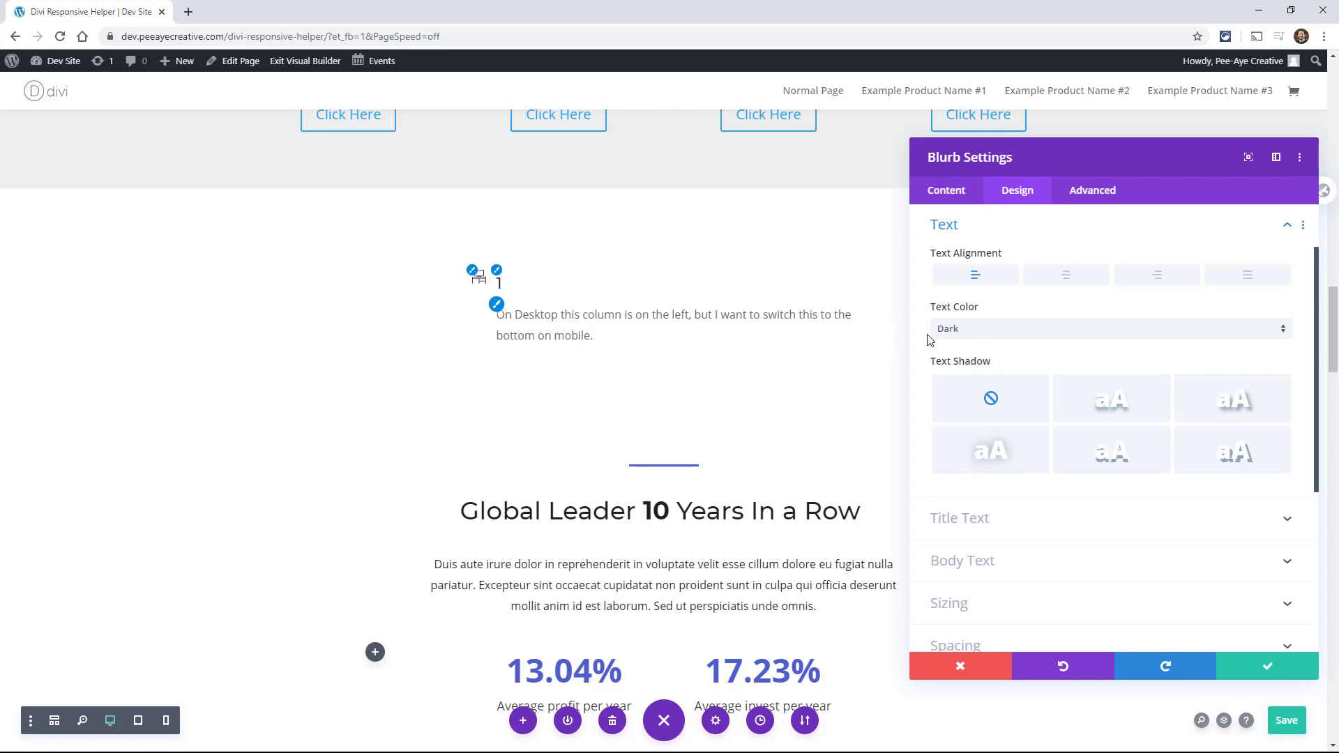
# - Set the blurb's content width to 100% and close its settings
pyautogui.click(985, 237)
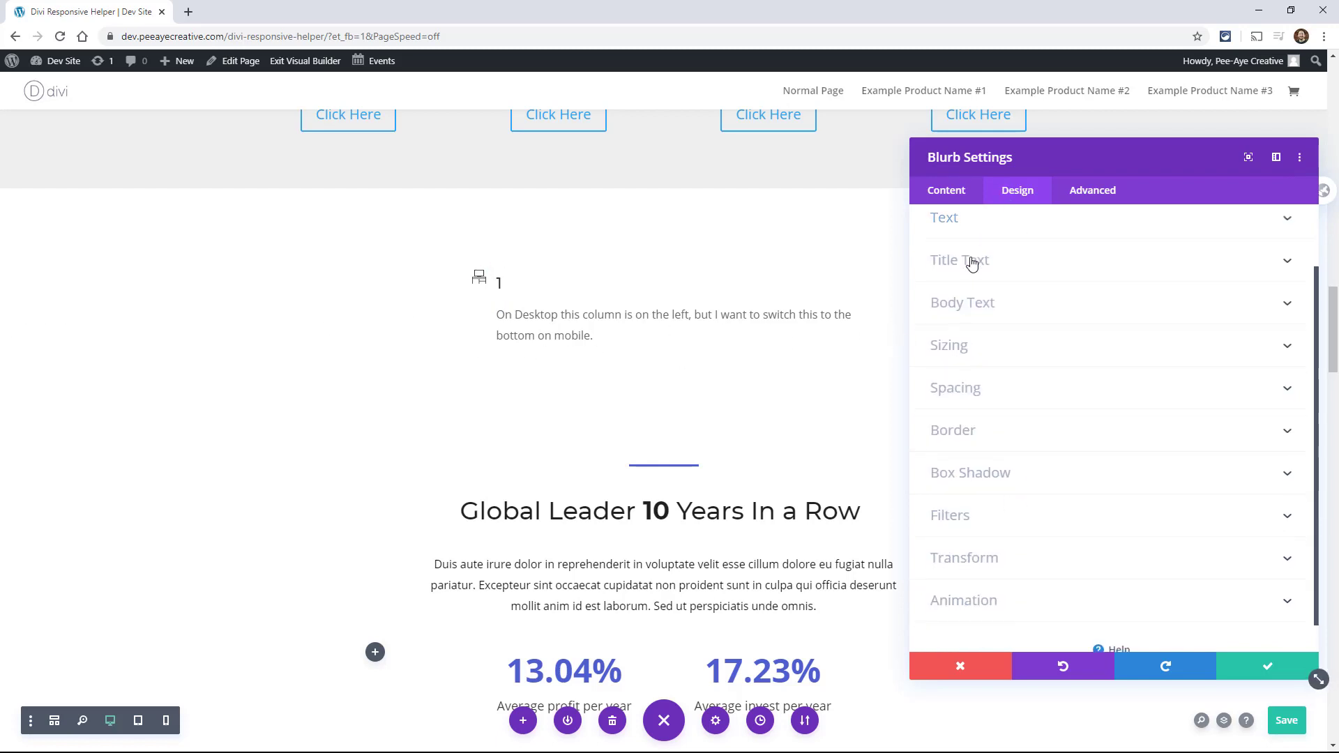
pyautogui.click(965, 349)
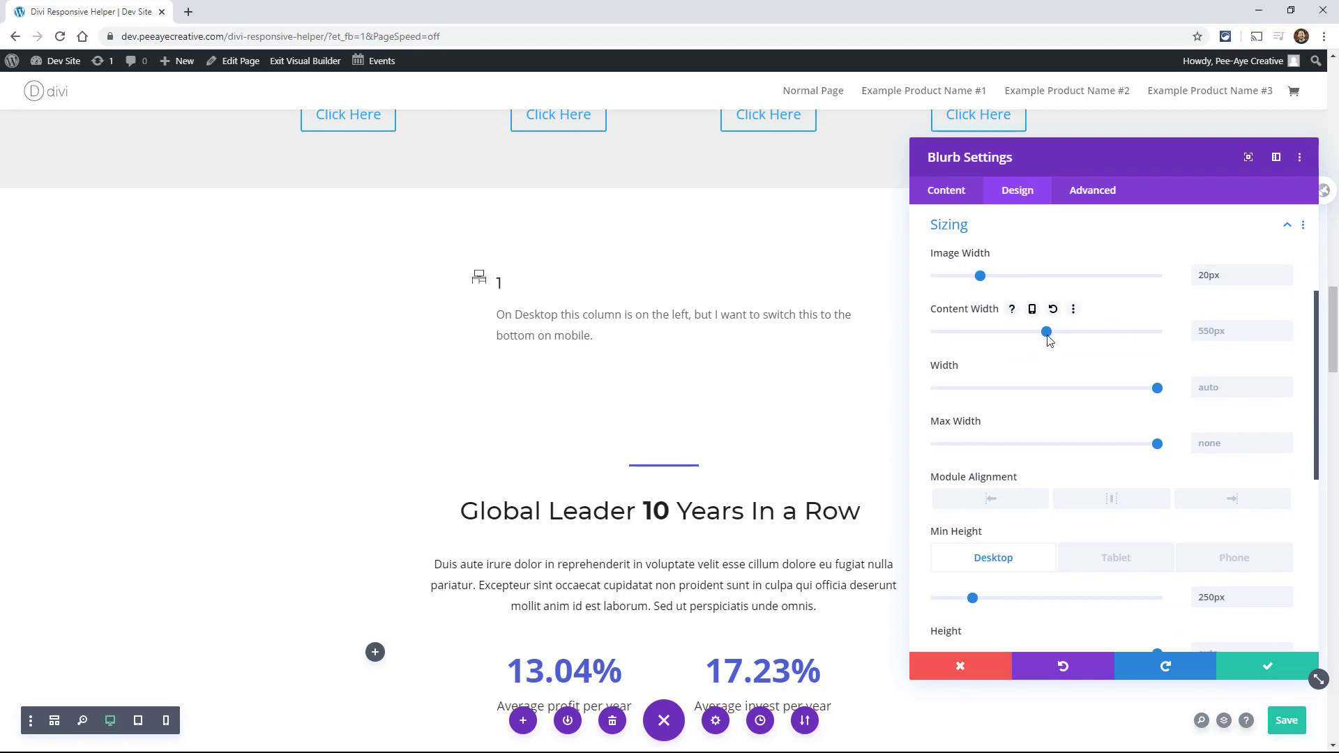
pyautogui.moveTo(1059, 161); pyautogui.dragTo(1012, 159)
pyautogui.click(1163, 328)
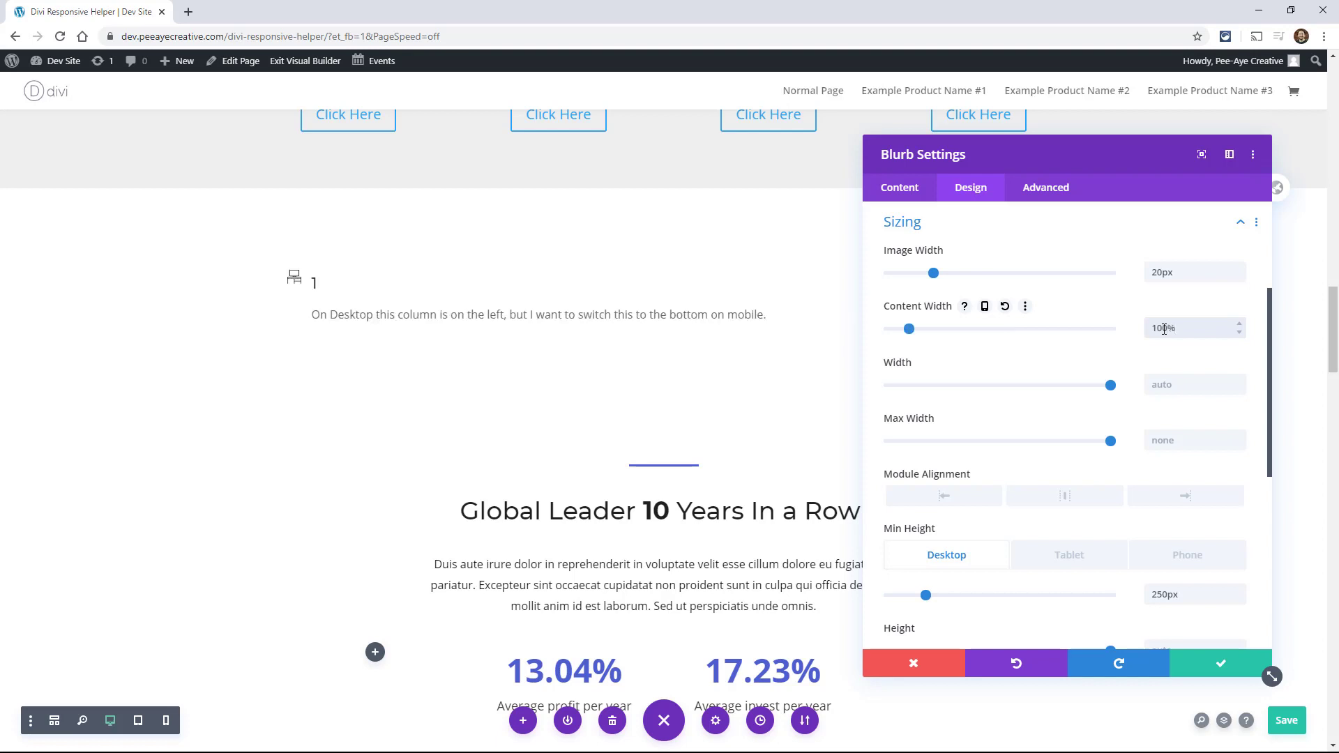
pyautogui.moveTo(1075, 167); pyautogui.dragTo(1045, 320)
pyautogui.moveTo(1011, 174); pyautogui.dragTo(971, 135)
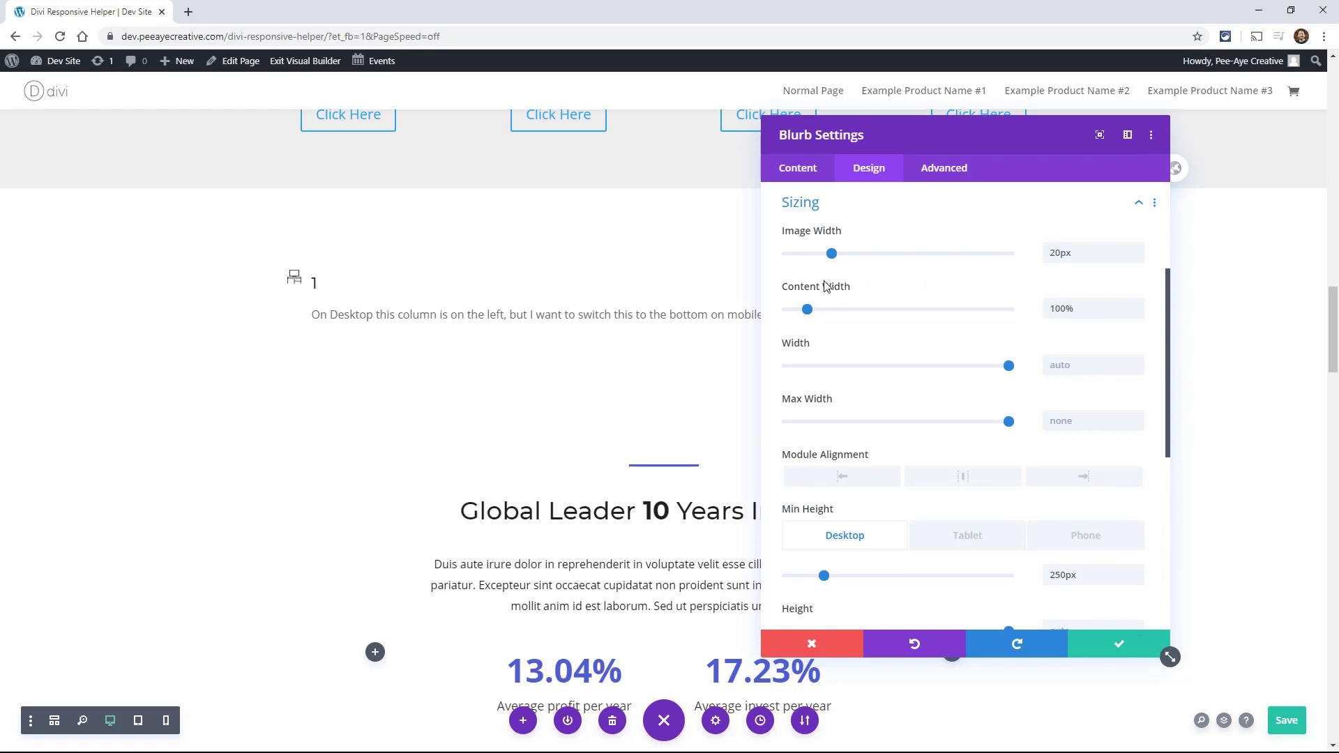
pyautogui.press('Escape')
pyautogui.scroll(5, 518, 320)
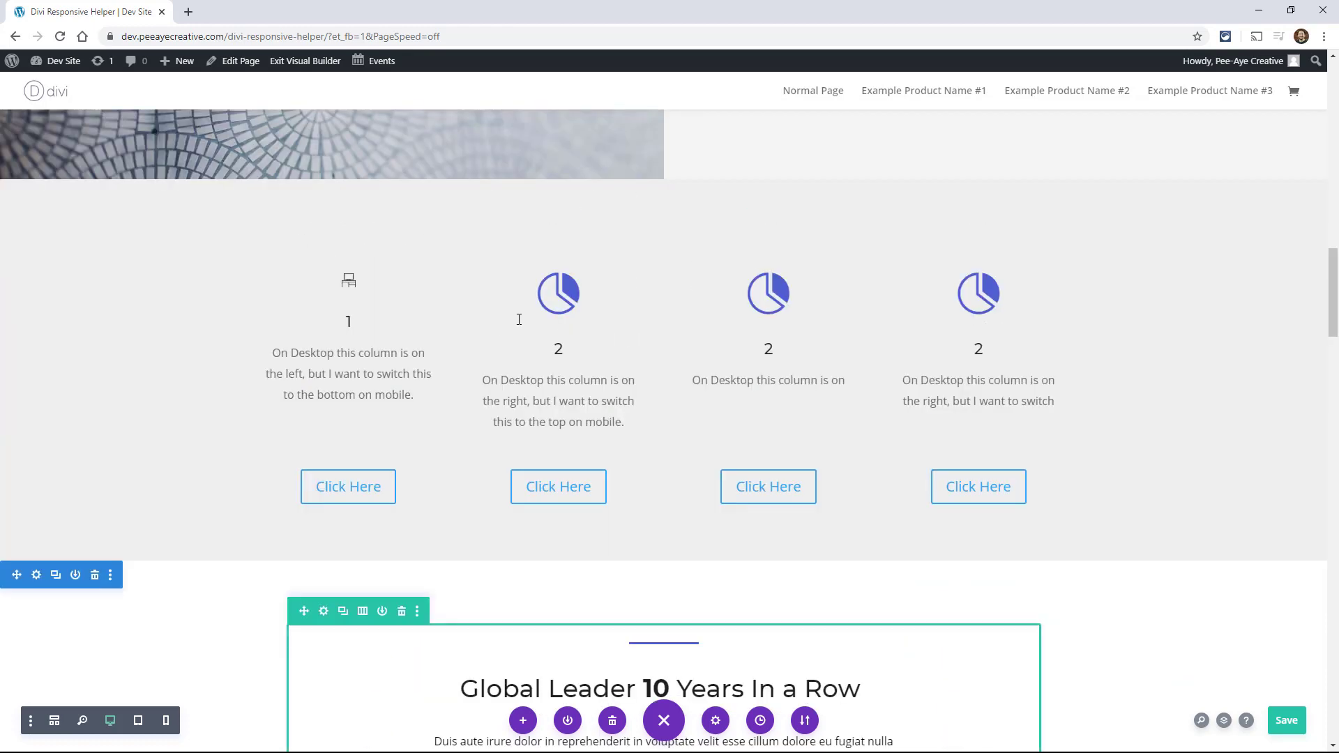
# - Set blurb 2's icon font size to 120px on desktop and a much smaller value on phone
pyautogui.click(534, 311)
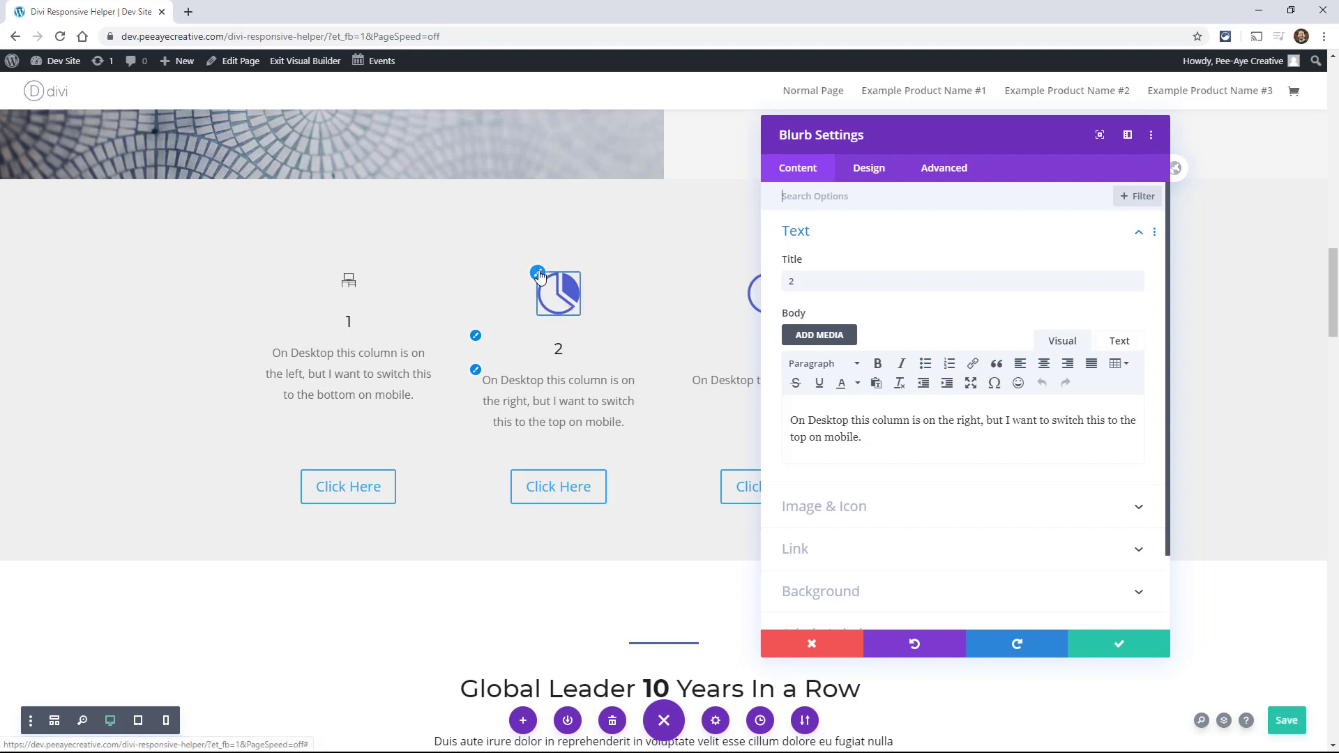
pyautogui.click(864, 170)
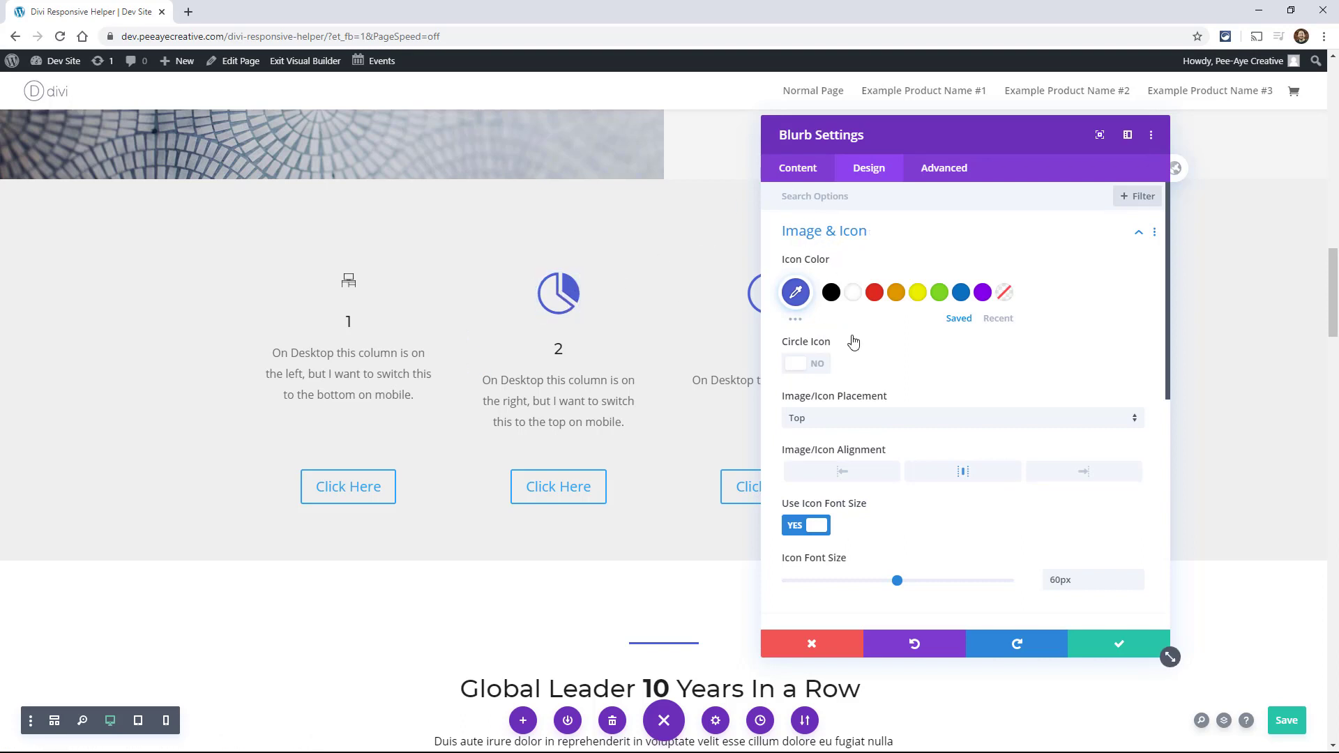
pyautogui.scroll(-2, 862, 371)
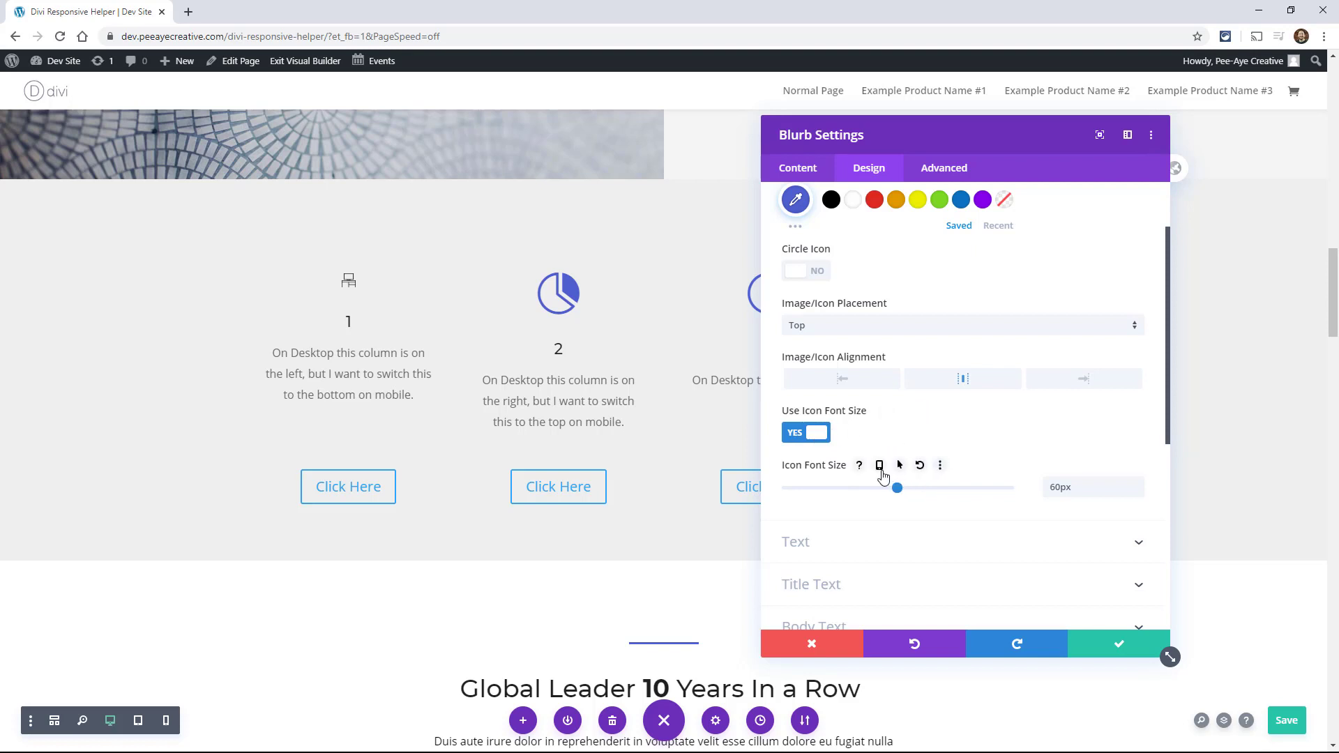
pyautogui.click(878, 467)
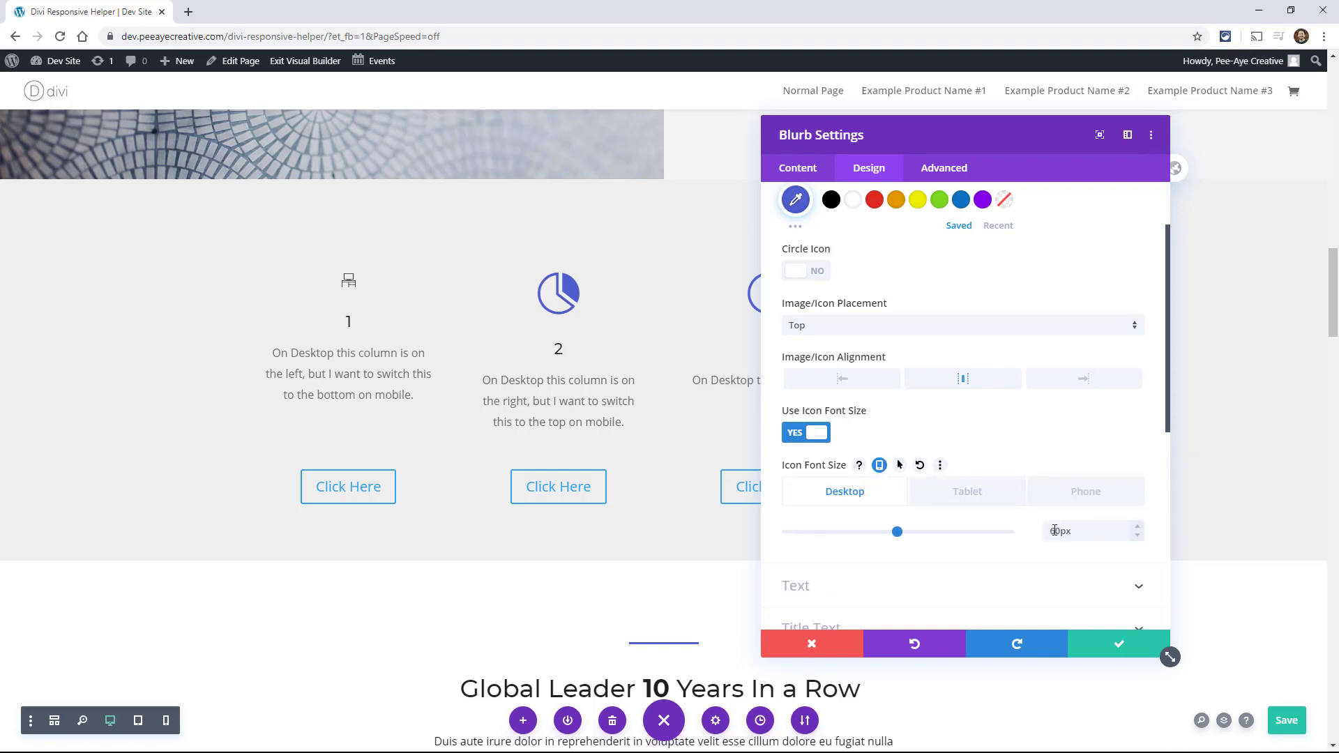
pyautogui.moveTo(1054, 529); pyautogui.dragTo(1042, 534)
pyautogui.write('12')
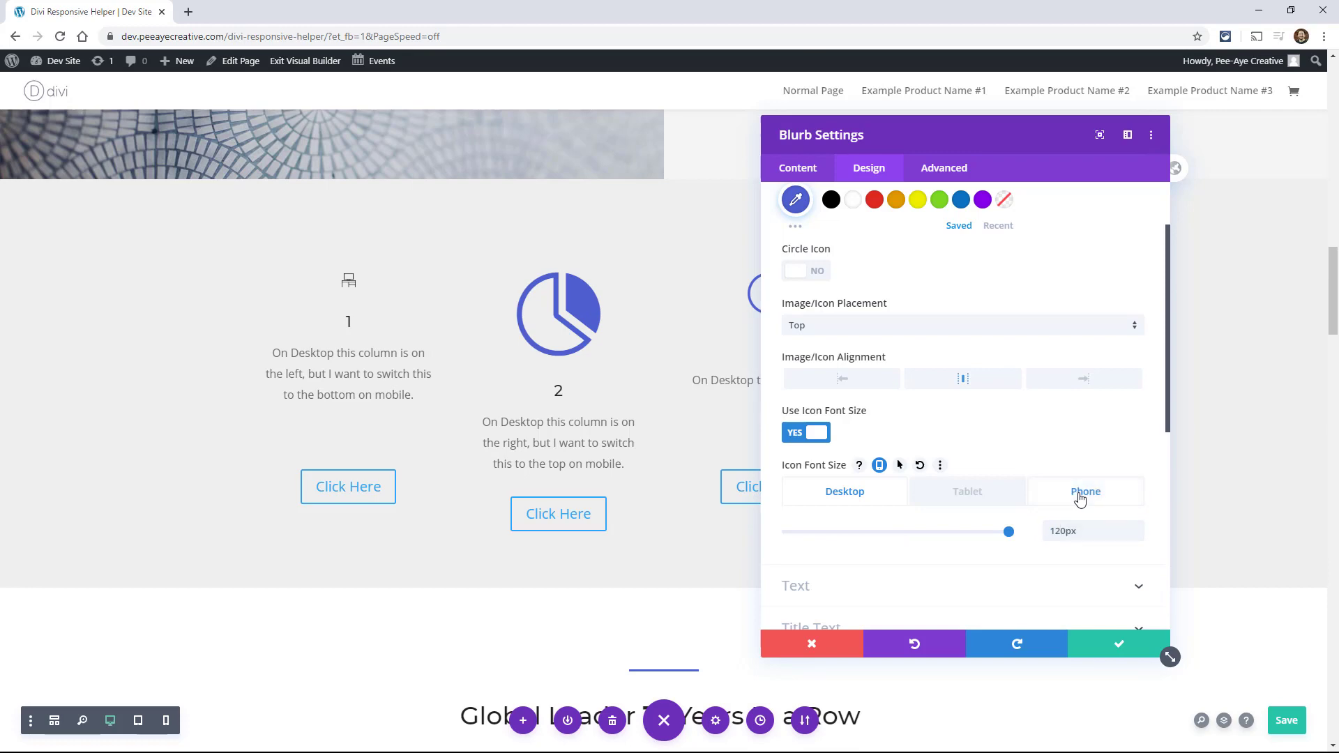
pyautogui.click(1081, 496)
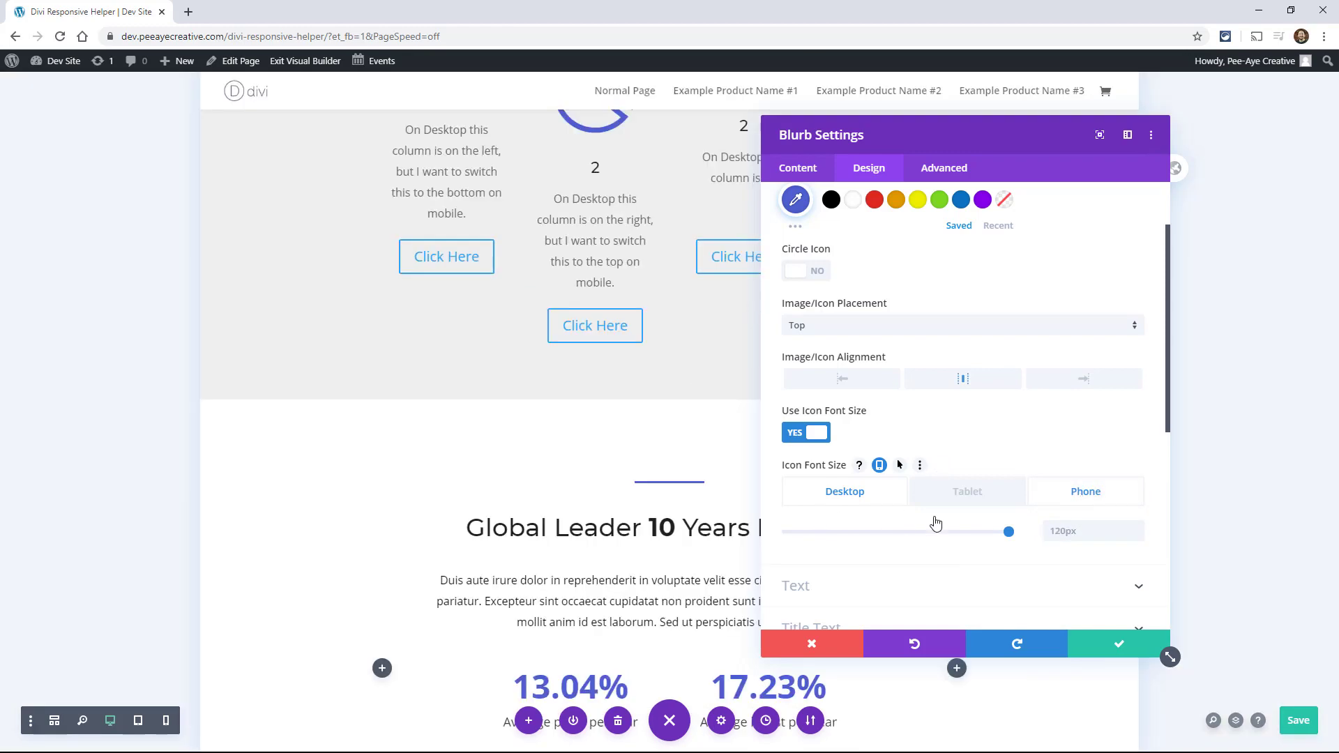
pyautogui.click(1070, 535)
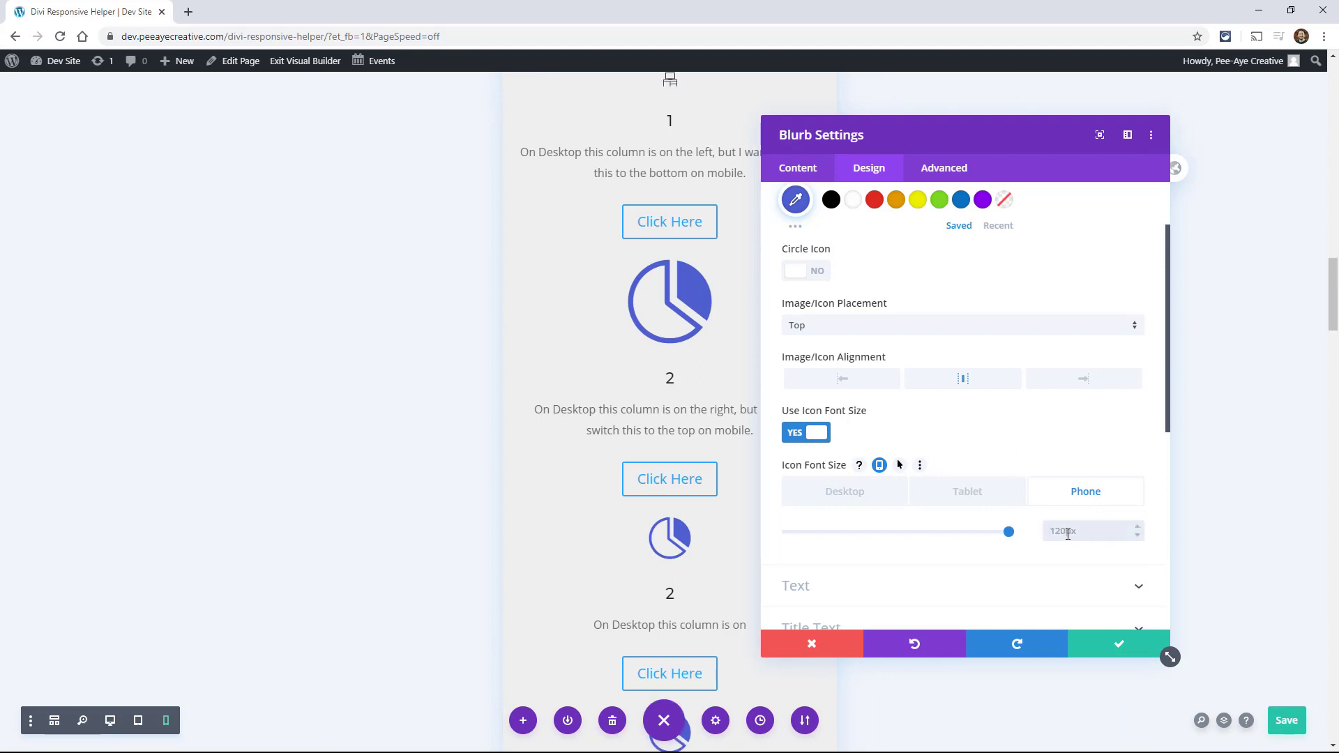
pyautogui.write('6px5')
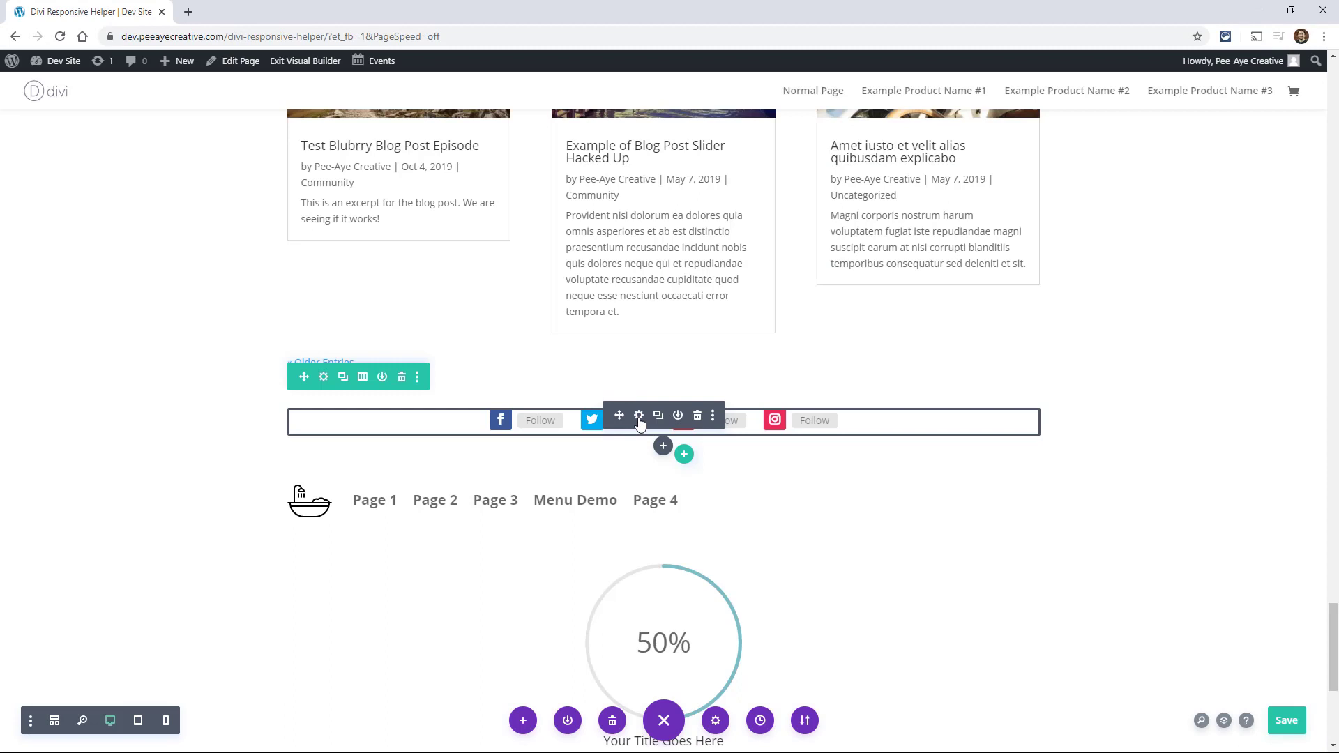
# - Turn on a custom social follow icon size, raise it to 27px and enable per-device sizing
pyautogui.click(639, 416)
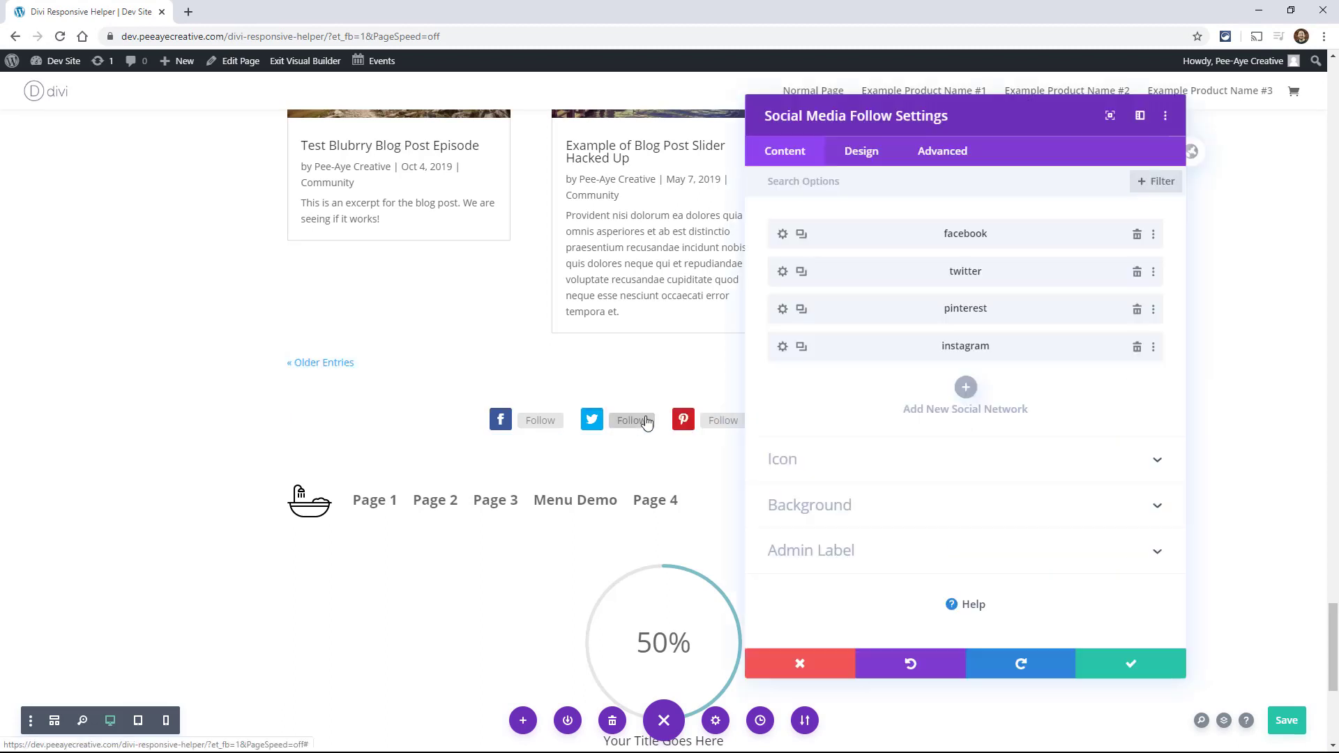
pyautogui.click(867, 168)
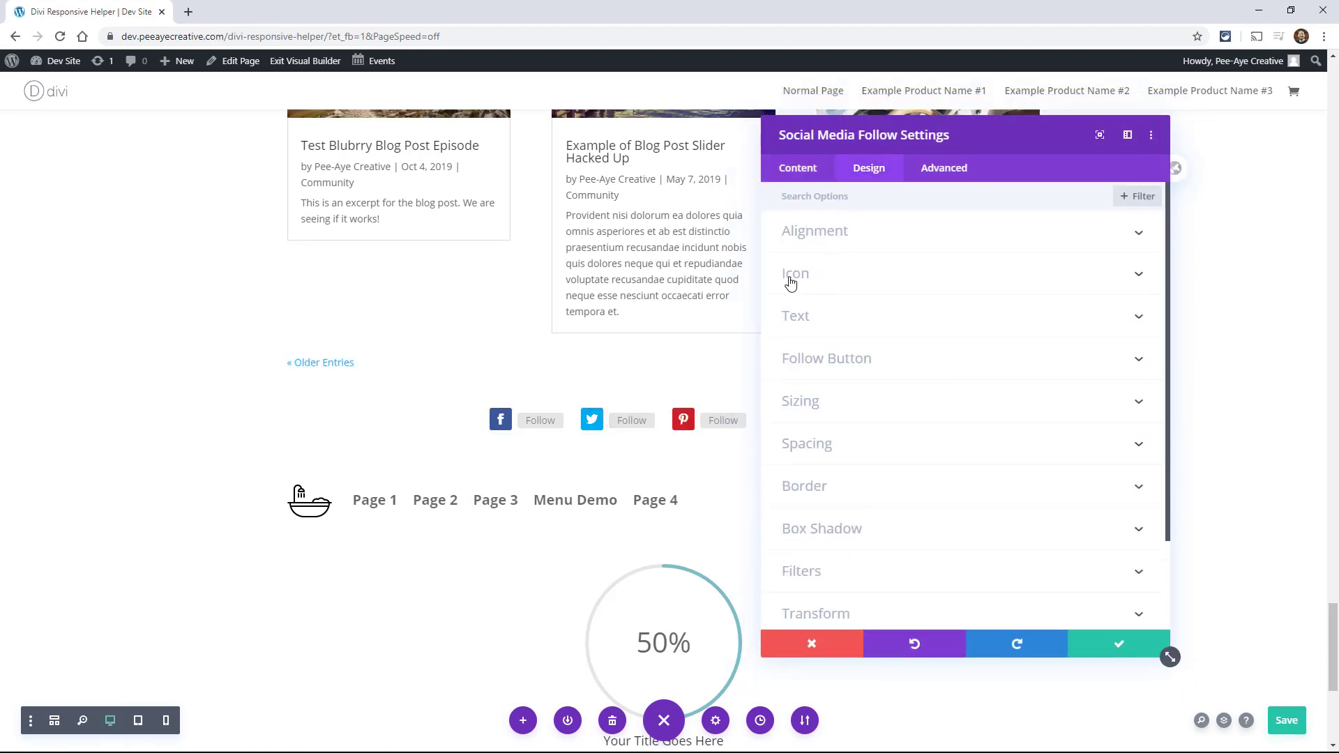
pyautogui.click(840, 284)
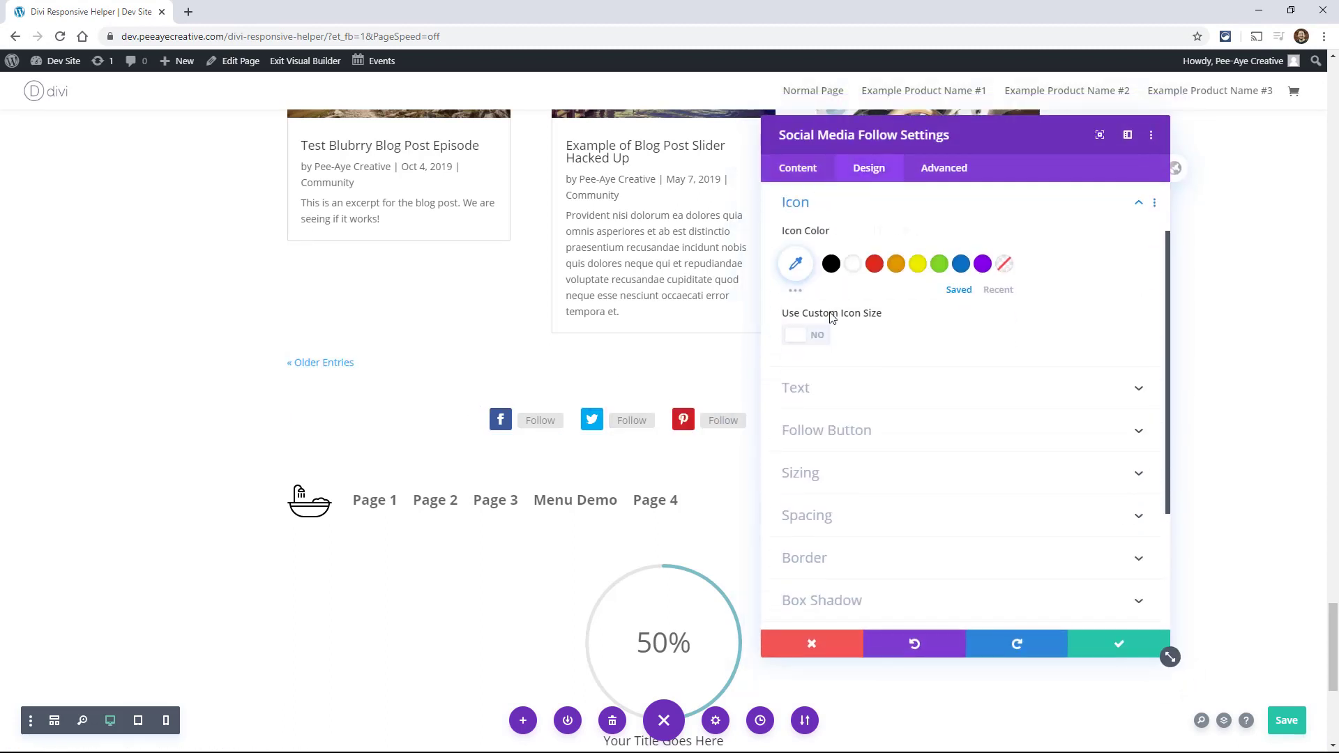
pyautogui.click(803, 335)
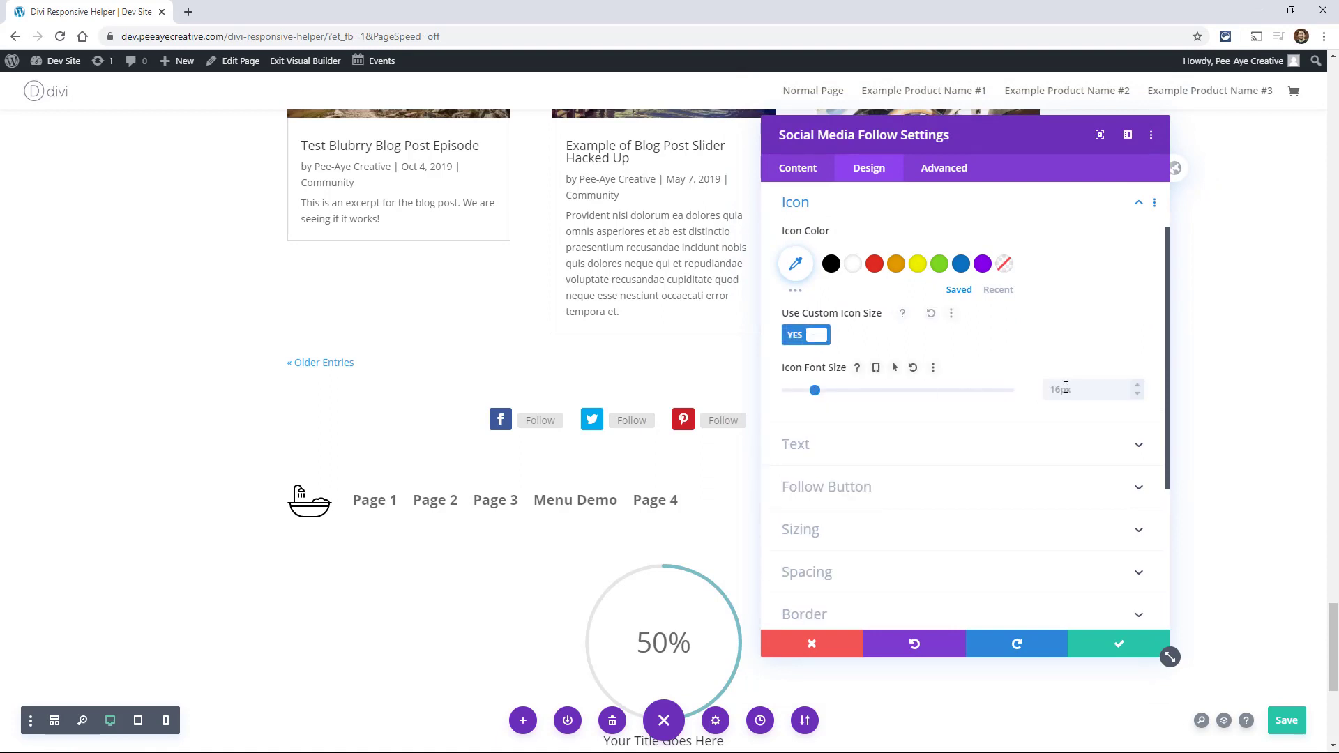
pyautogui.click(1137, 384)
pyautogui.click(1138, 384)
pyautogui.click(1138, 384)
pyautogui.click(1138, 384)
pyautogui.click(1138, 385)
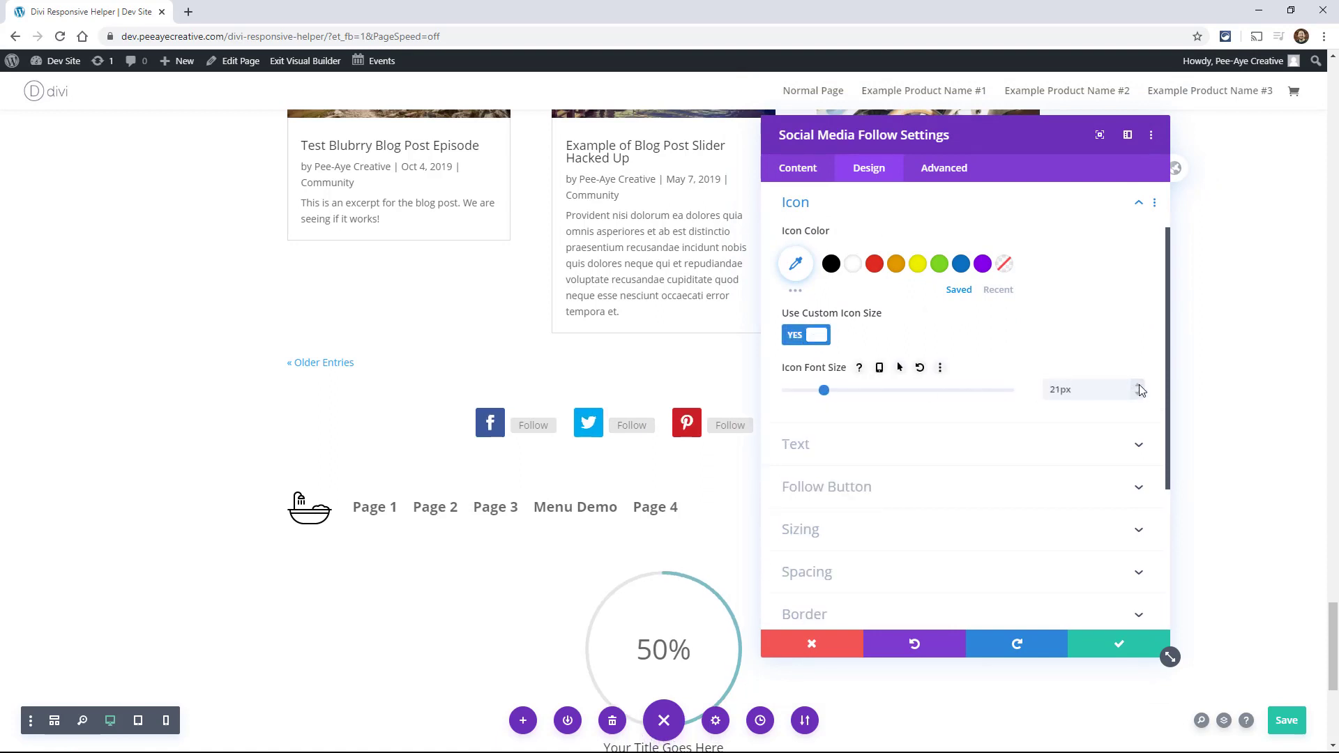
pyautogui.click(1138, 384)
pyautogui.click(1138, 384)
pyautogui.click(1138, 384)
pyautogui.click(1138, 384)
pyautogui.click(1138, 384)
pyautogui.click(1138, 384)
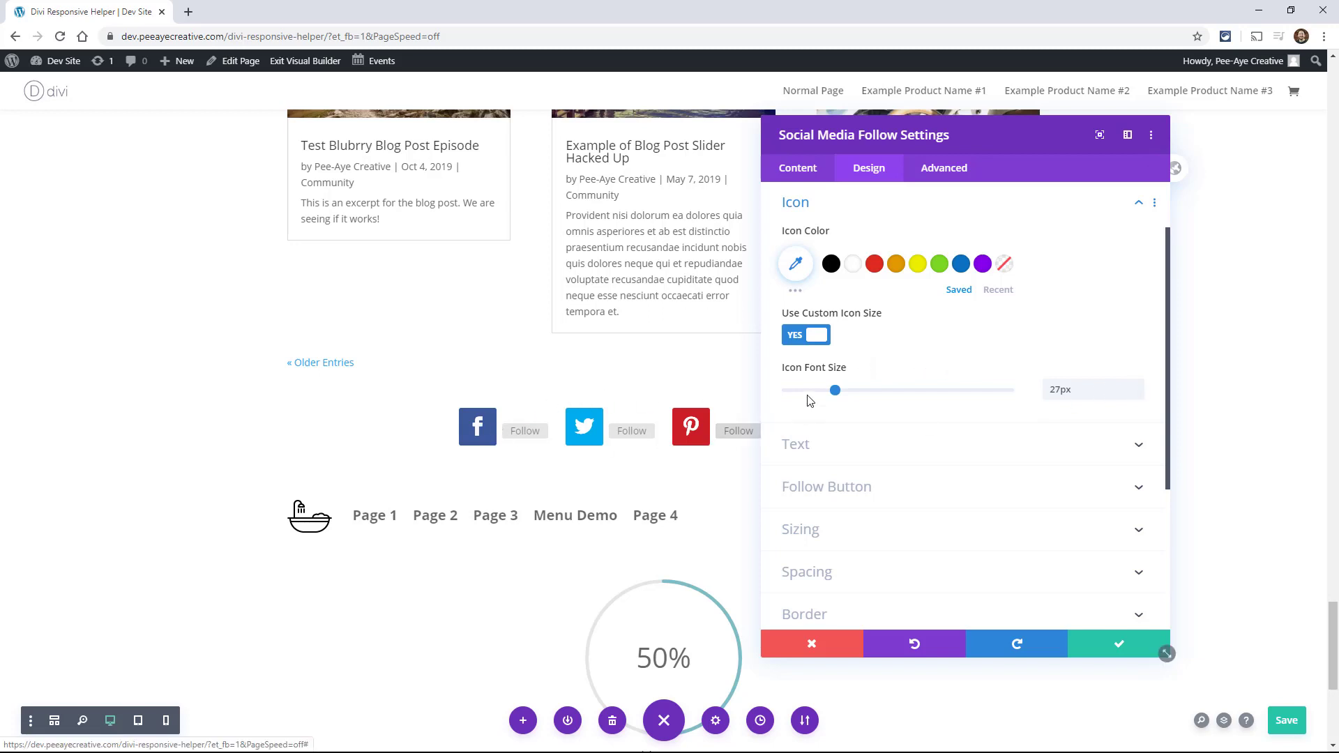
pyautogui.click(878, 367)
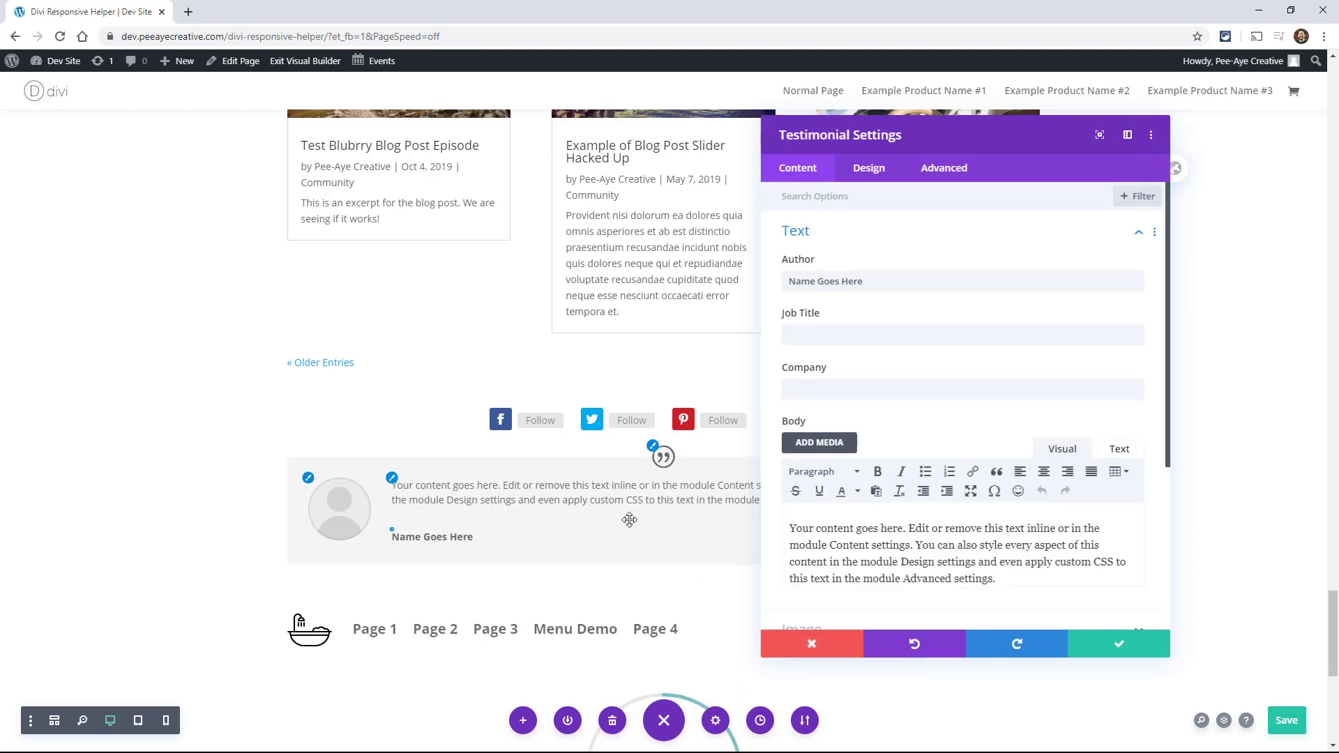
# - Enable Use Custom Quote Icon Size and enter 64px as the quote icon font size
pyautogui.click(653, 447)
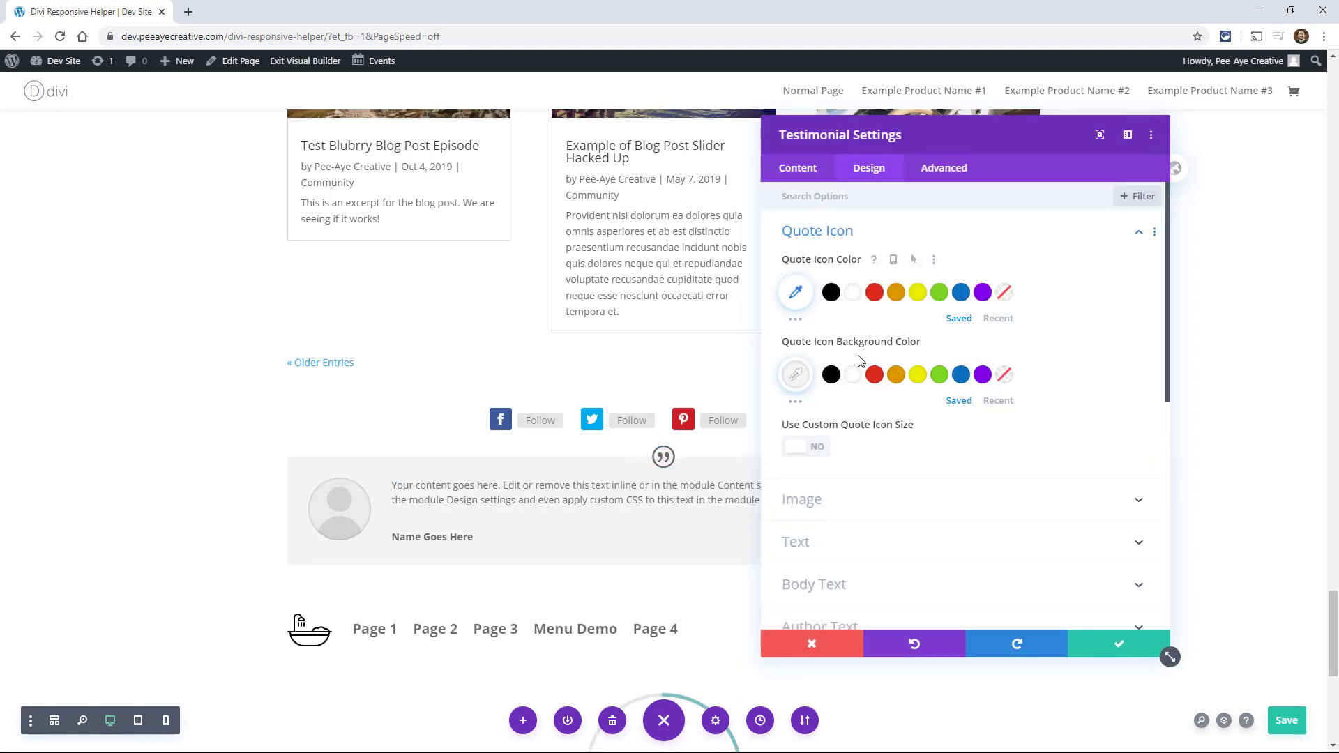
pyautogui.click(806, 449)
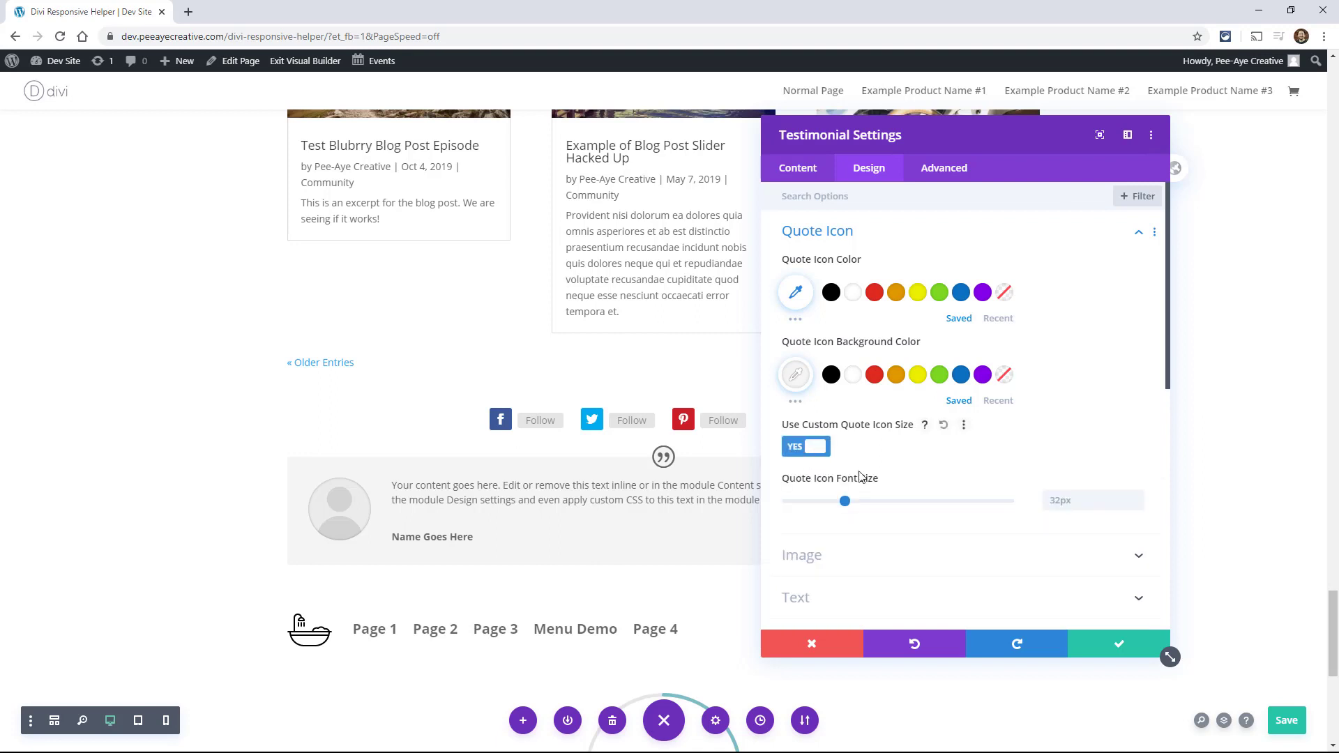
pyautogui.click(1083, 498)
pyautogui.write('64')
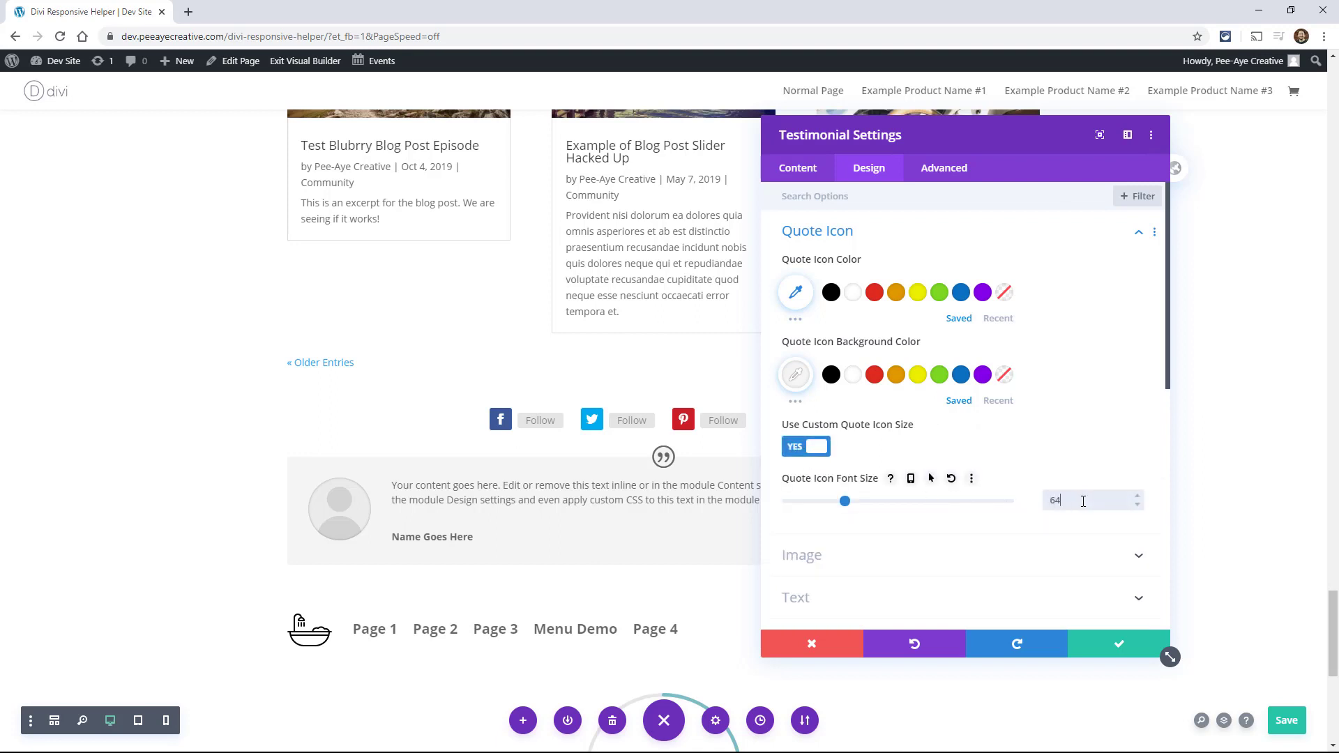
pyautogui.write('px')
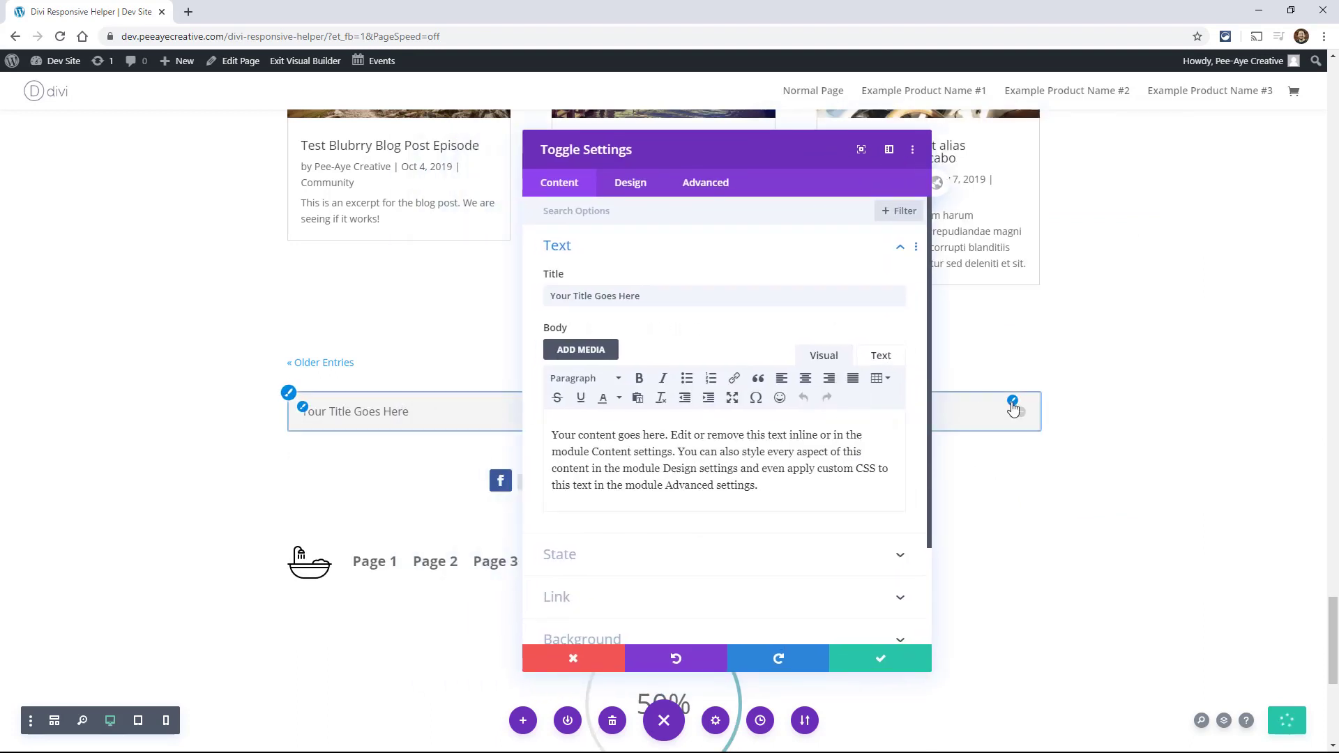
# - Enable a per-device custom toggle icon size, then discard it and move the Divider Settings panel aside
pyautogui.click(1012, 402)
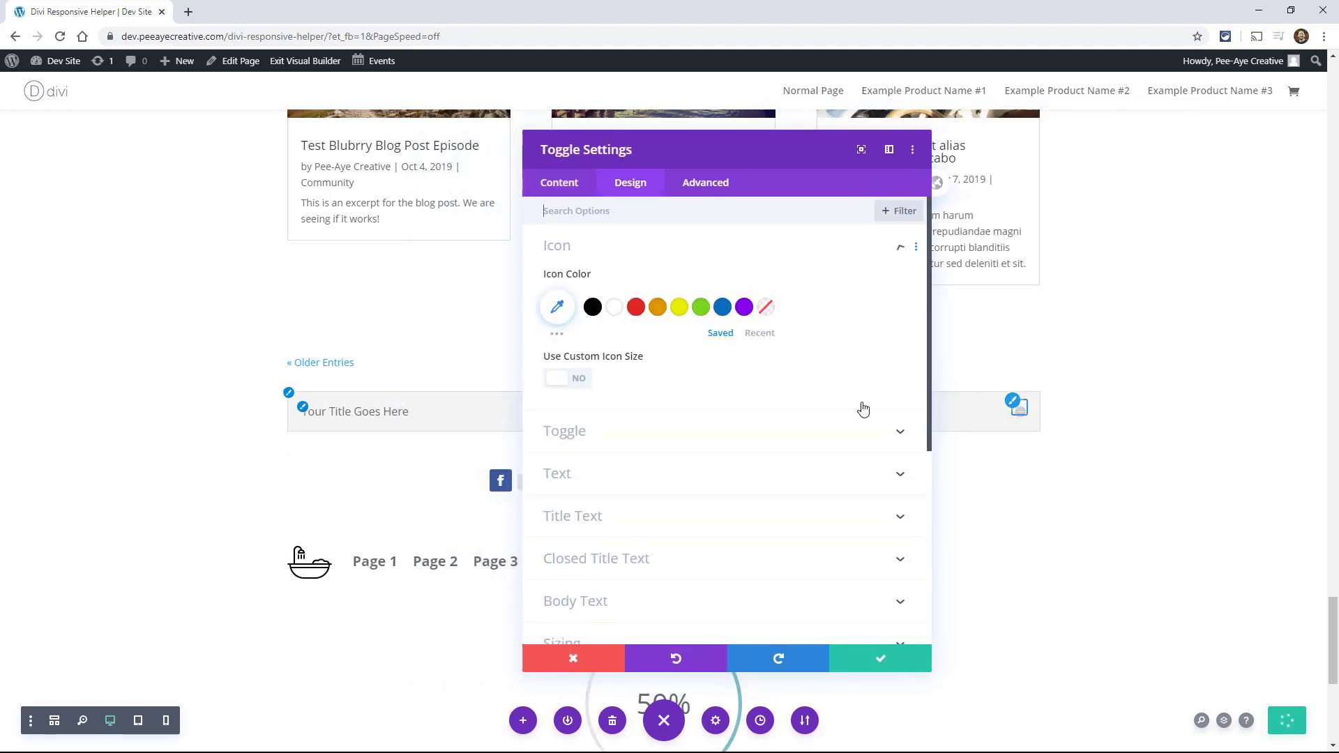
pyautogui.click(570, 377)
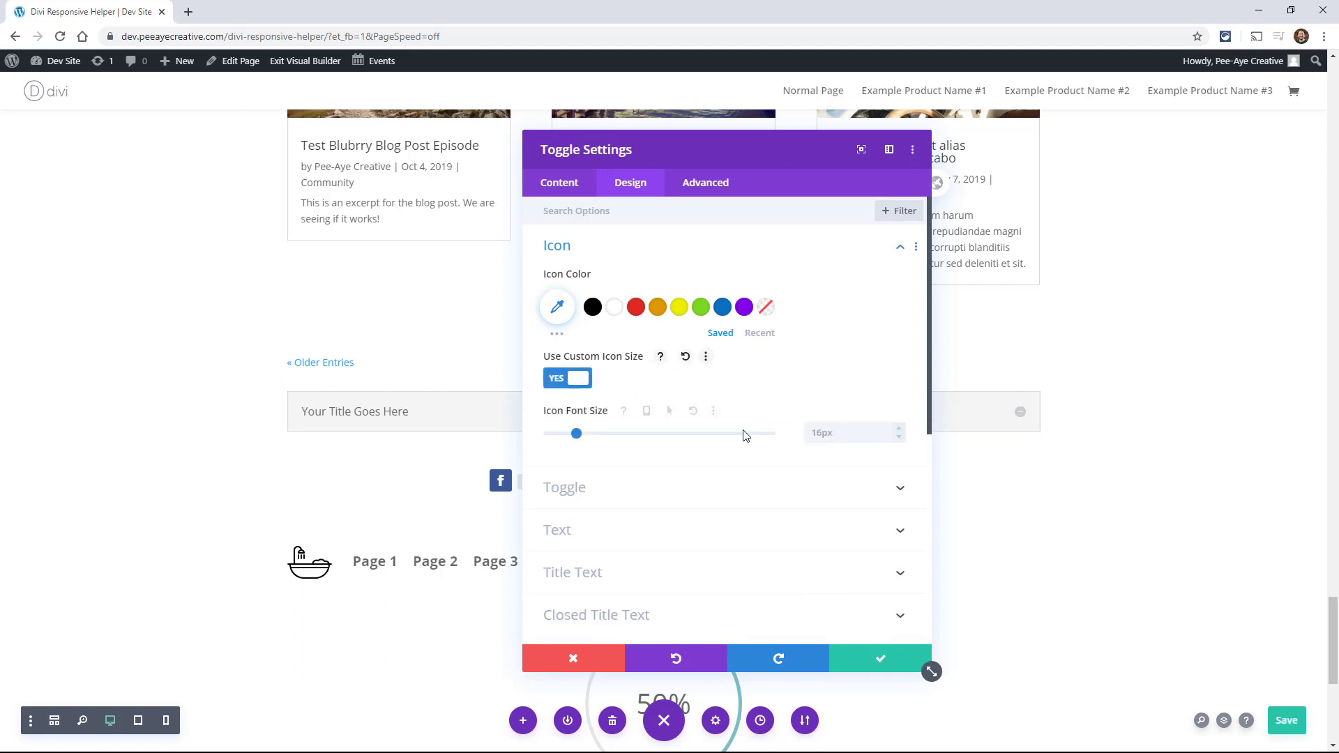
pyautogui.click(642, 411)
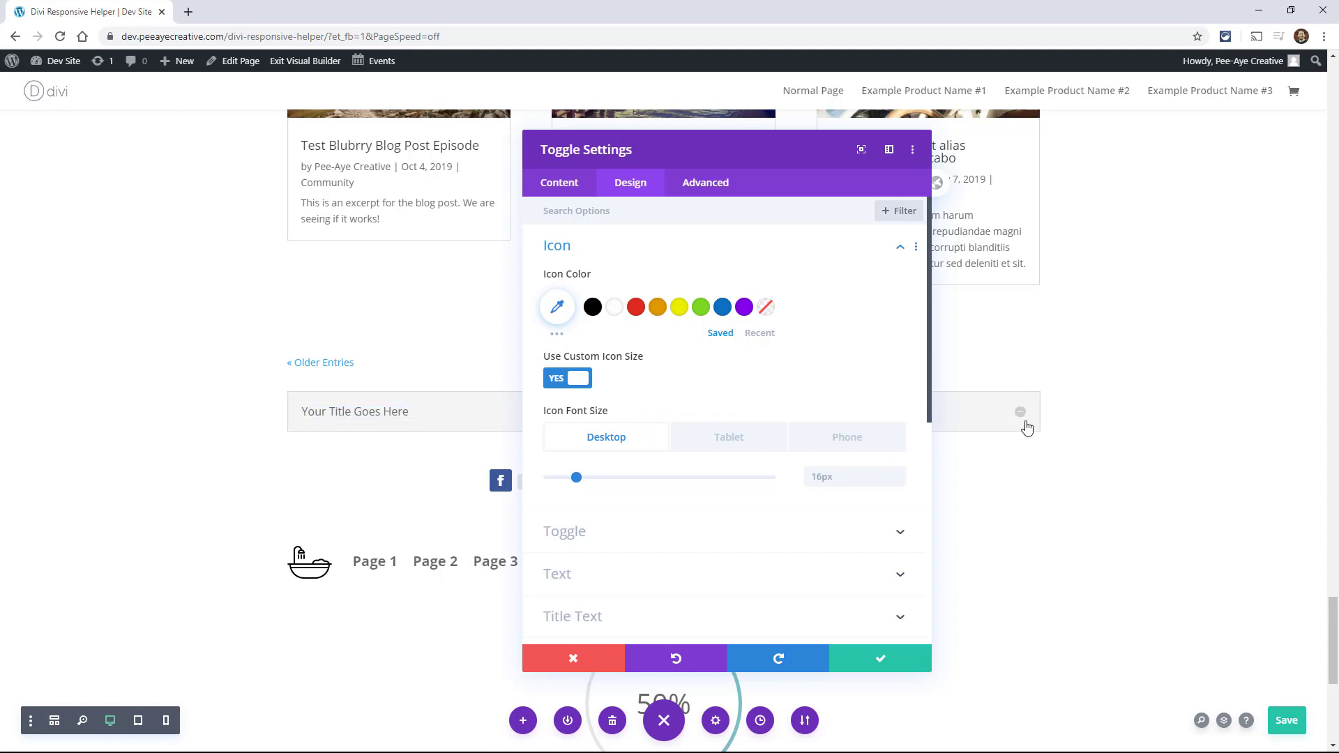
pyautogui.click(574, 661)
pyautogui.moveTo(687, 150); pyautogui.dragTo(1001, 135)
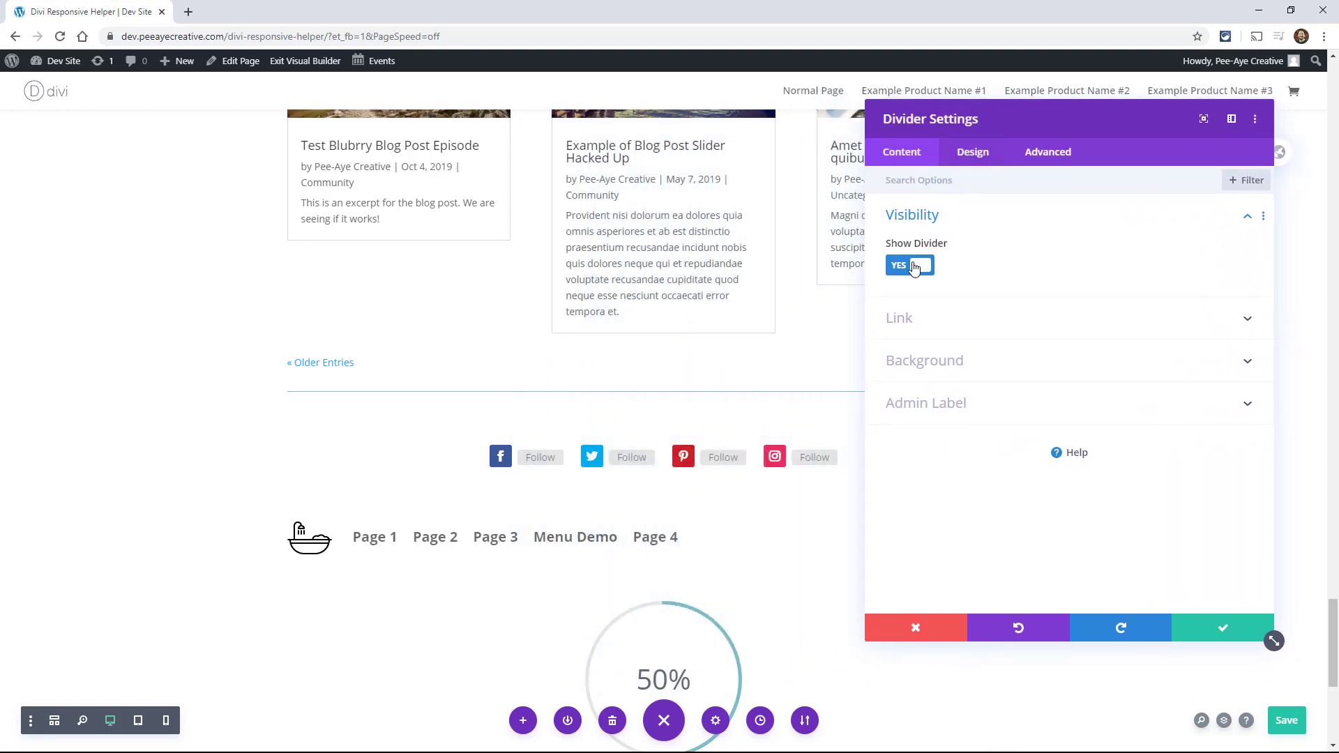
# - Set the divider weight to 4px under Sizing, with per-device options enabled, and save
pyautogui.click(967, 159)
pyautogui.click(924, 256)
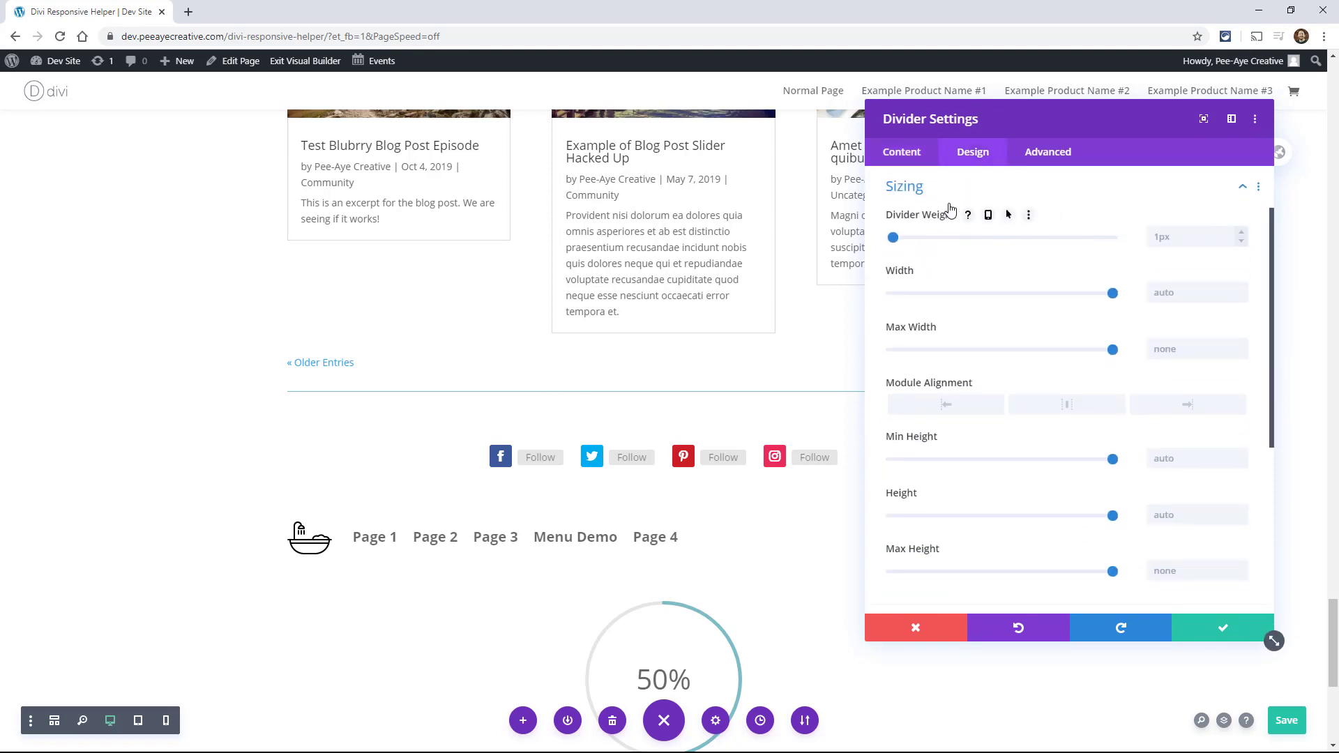
pyautogui.click(987, 216)
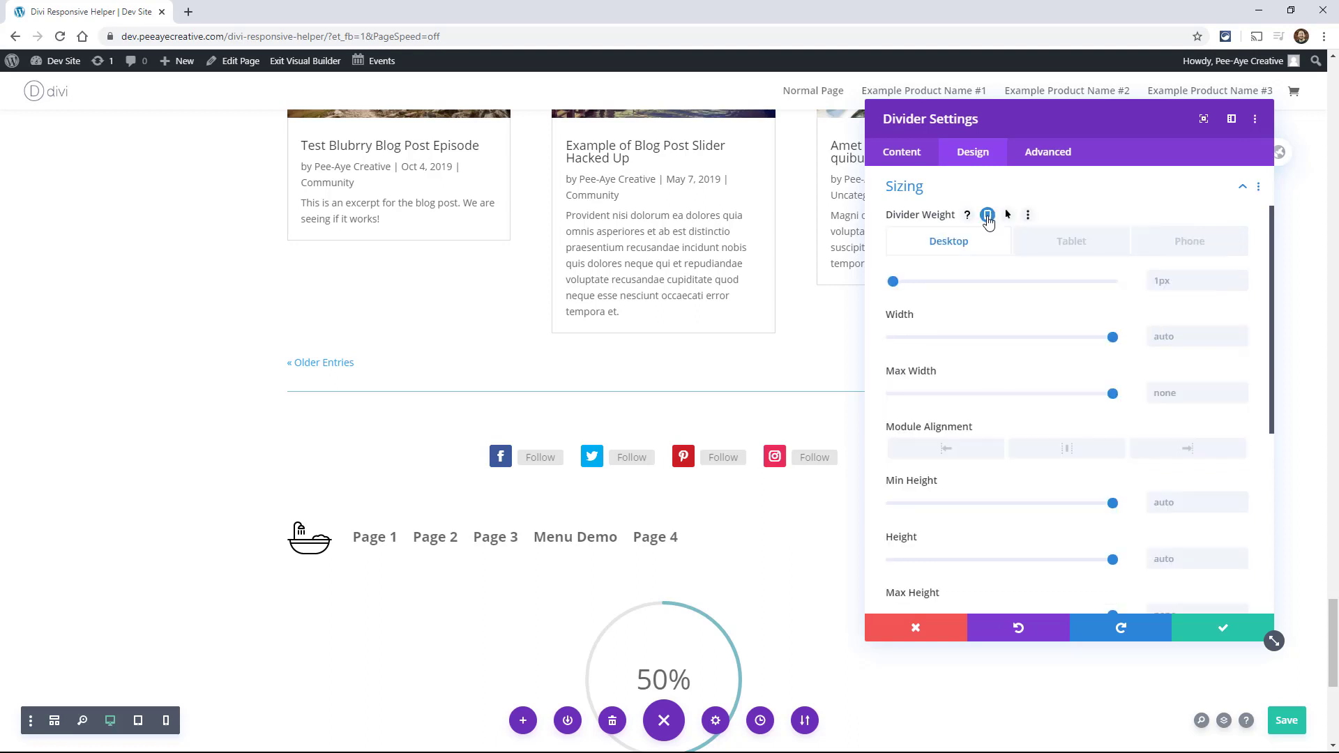
pyautogui.click(1241, 275)
pyautogui.press('Up')
pyautogui.press('Up')
pyautogui.press('Up')
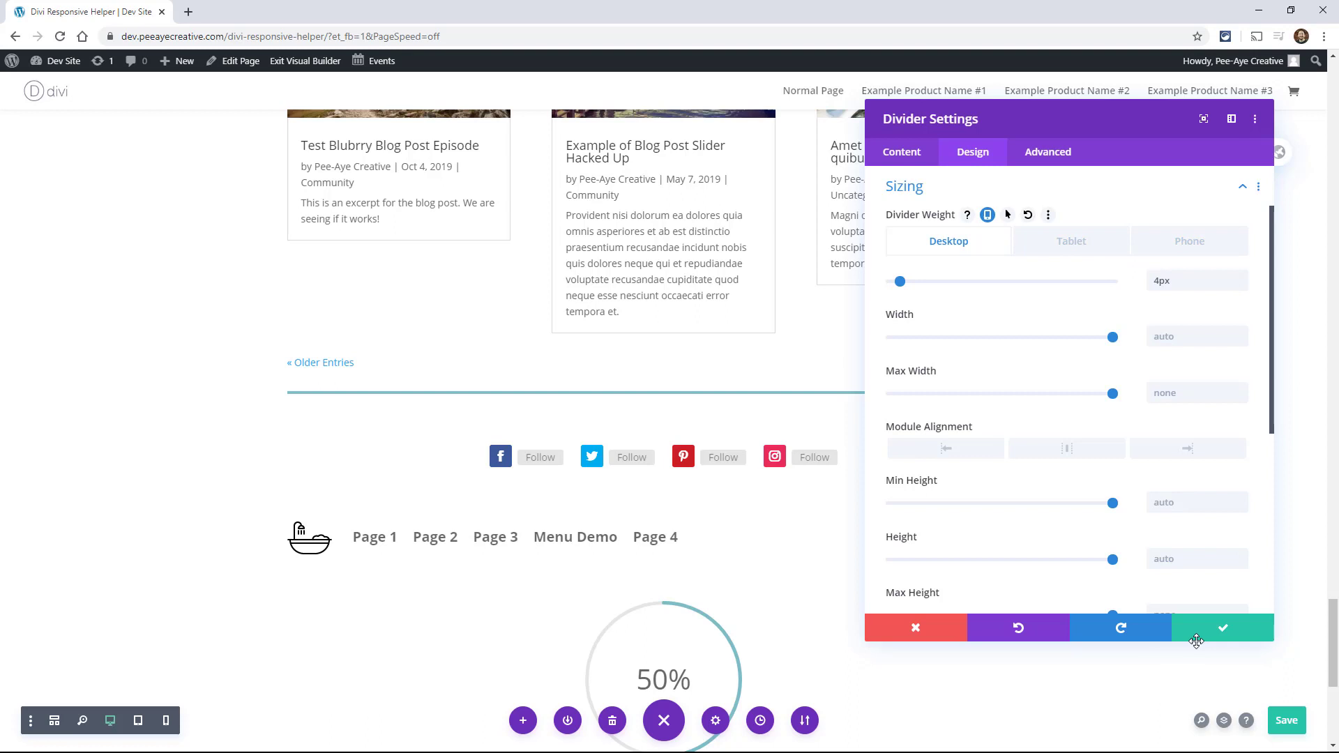
pyautogui.click(1222, 628)
pyautogui.scroll(-3, 632, 449)
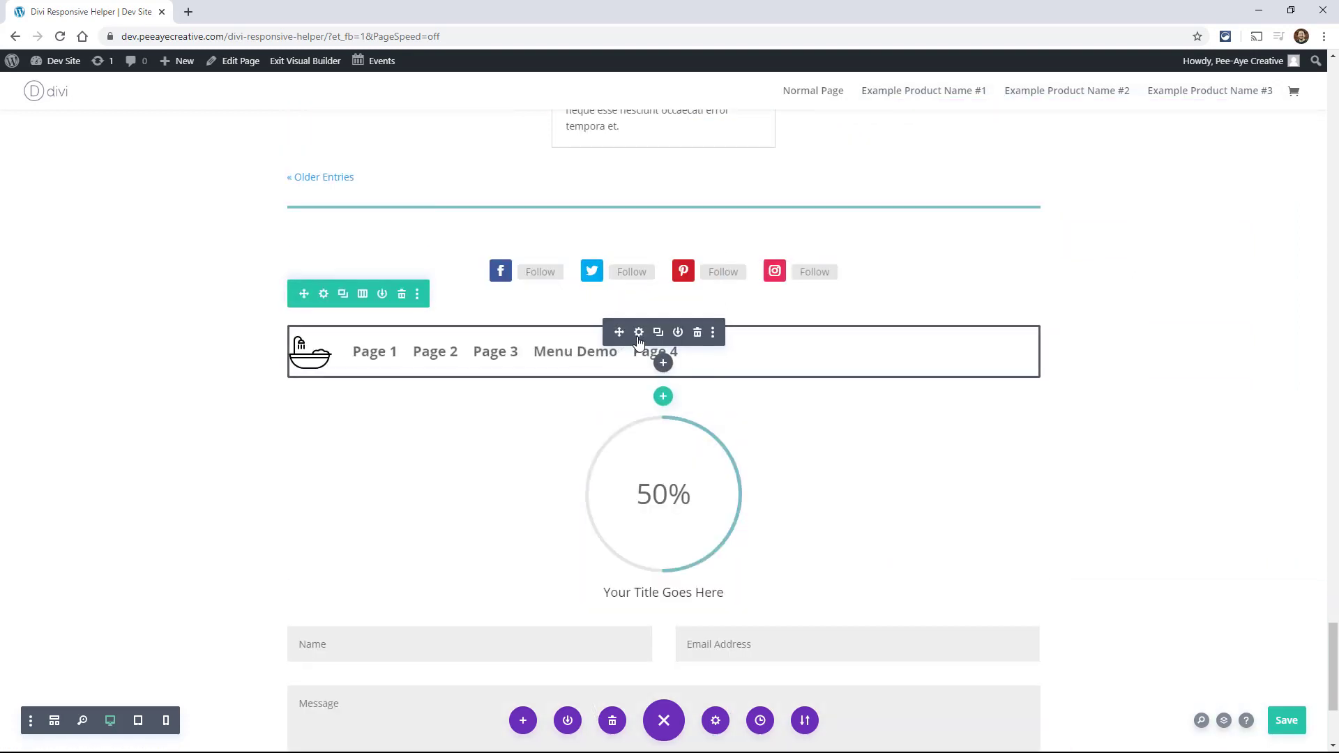
pyautogui.click(638, 334)
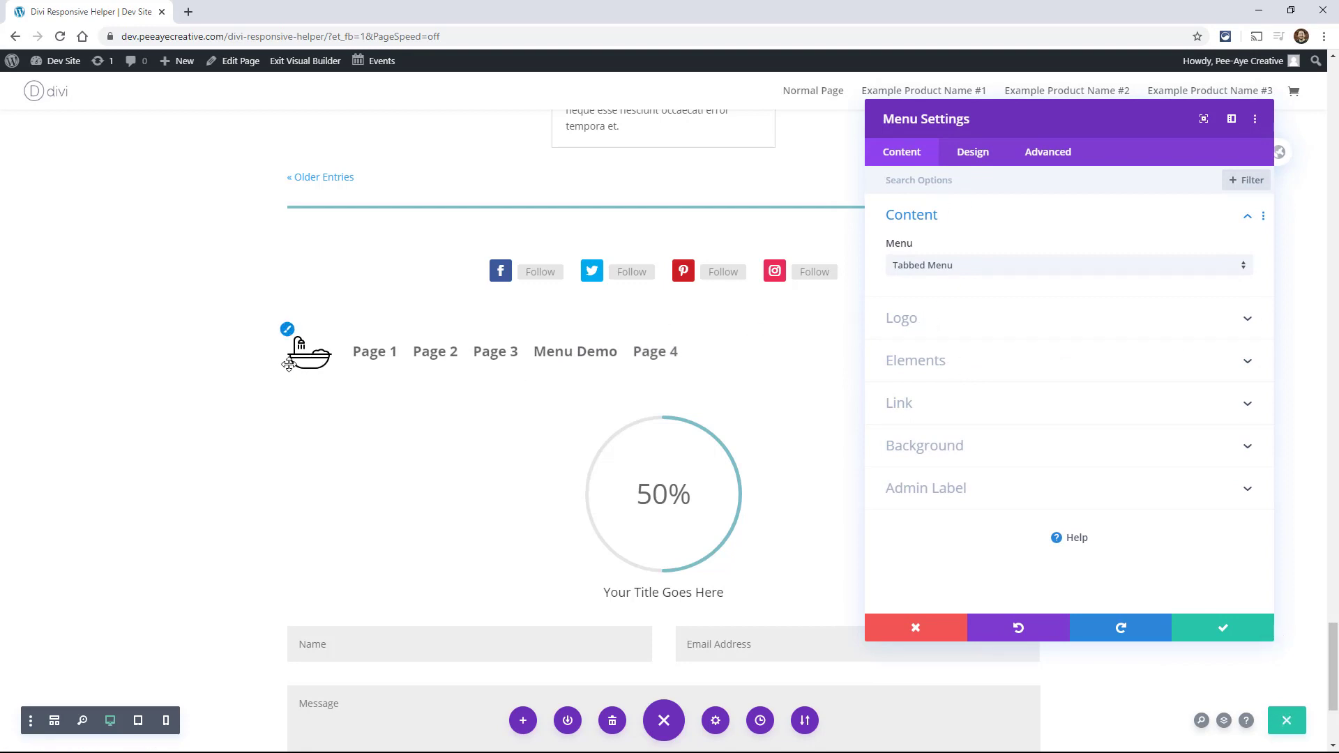
pyautogui.click(975, 150)
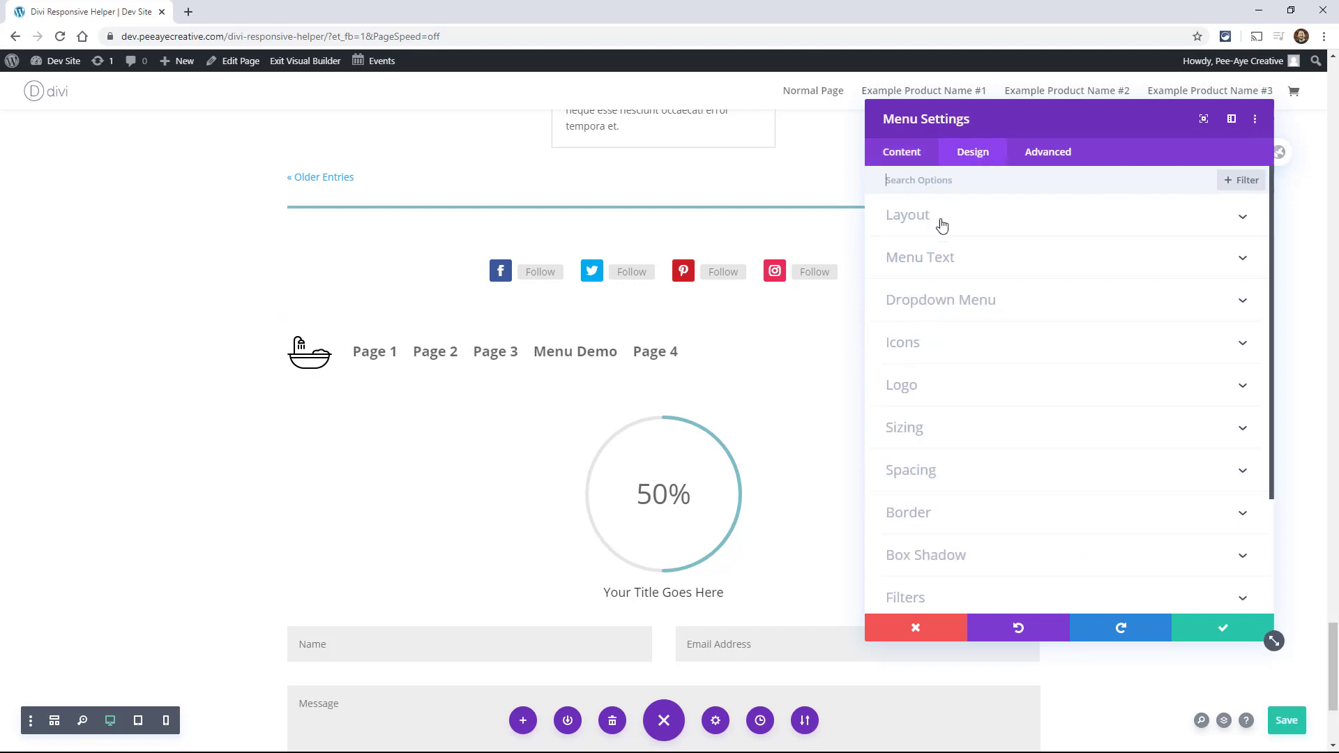
pyautogui.click(937, 439)
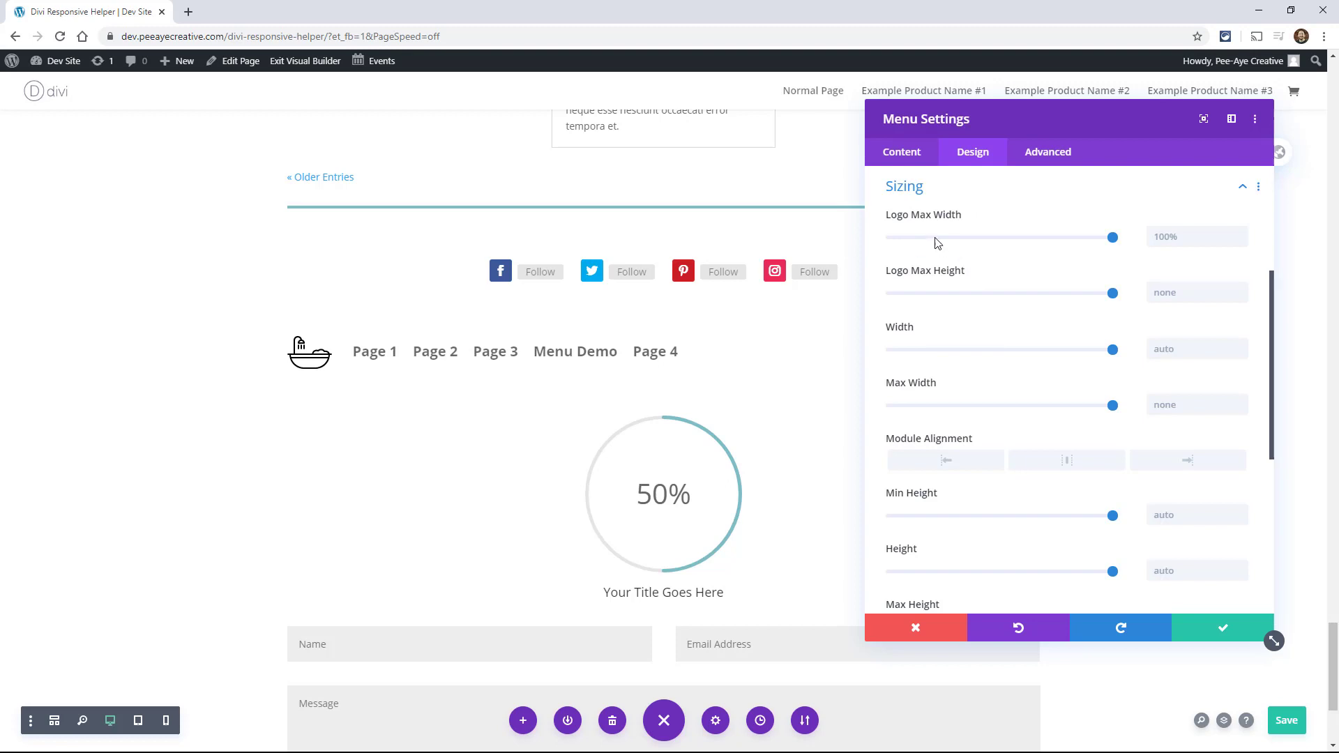
pyautogui.click(994, 218)
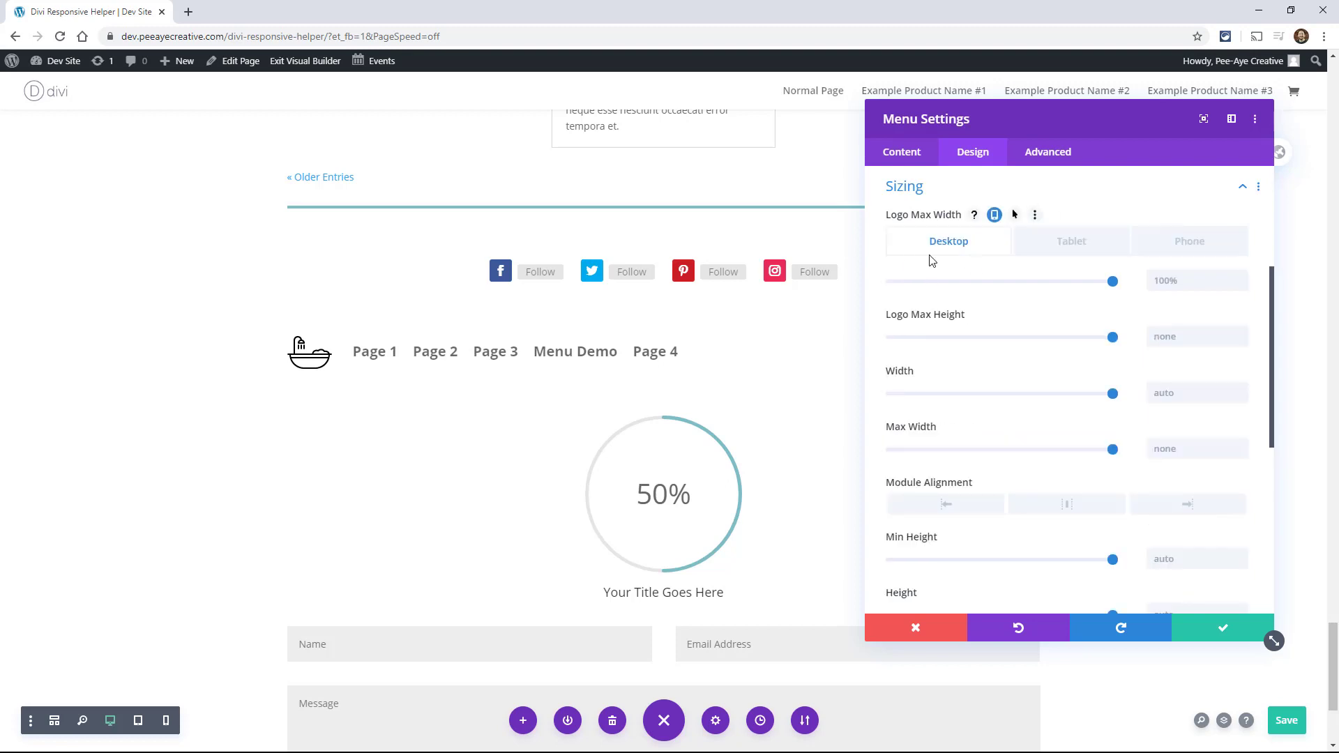
pyautogui.press('Escape')
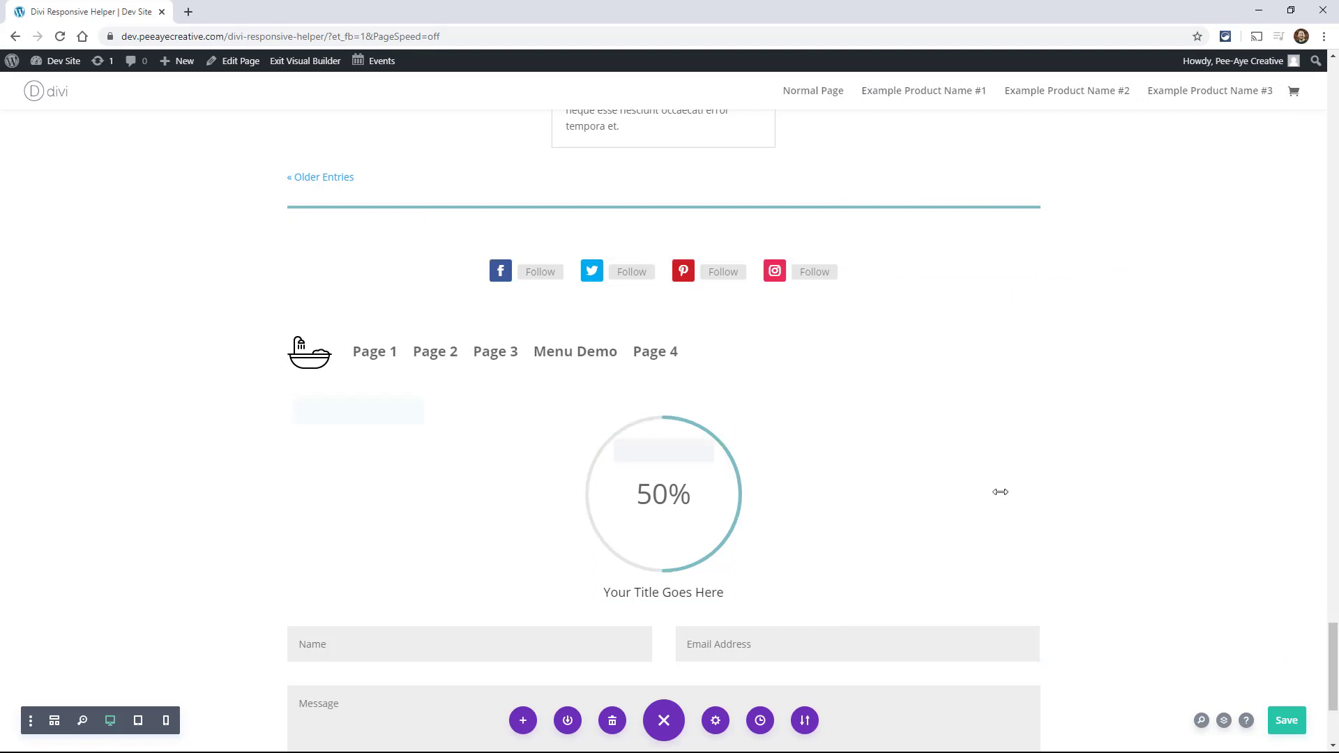
# - Scroll up past Featured Case Studies and Signature Process to the Global Leader 10 Years In a Row section
pyautogui.scroll(-2, 1143, 467)
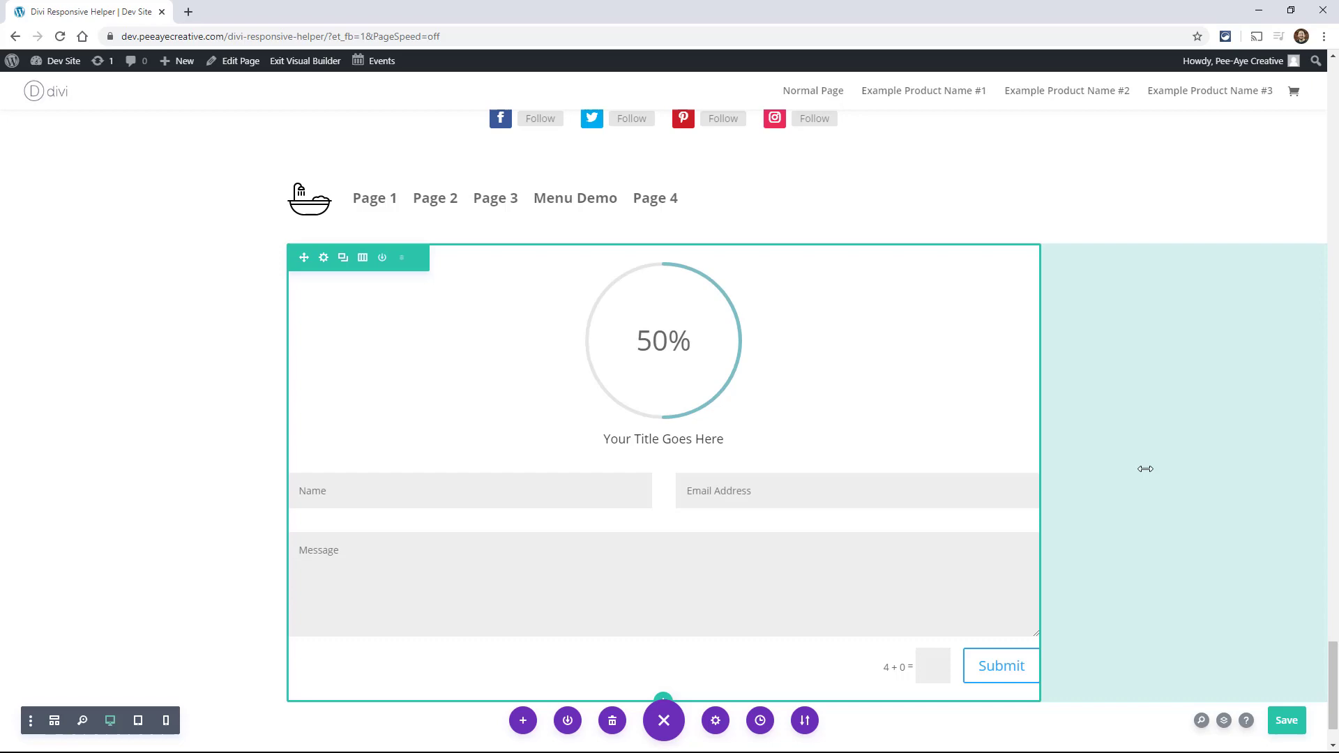
pyautogui.scroll(5, 1143, 467)
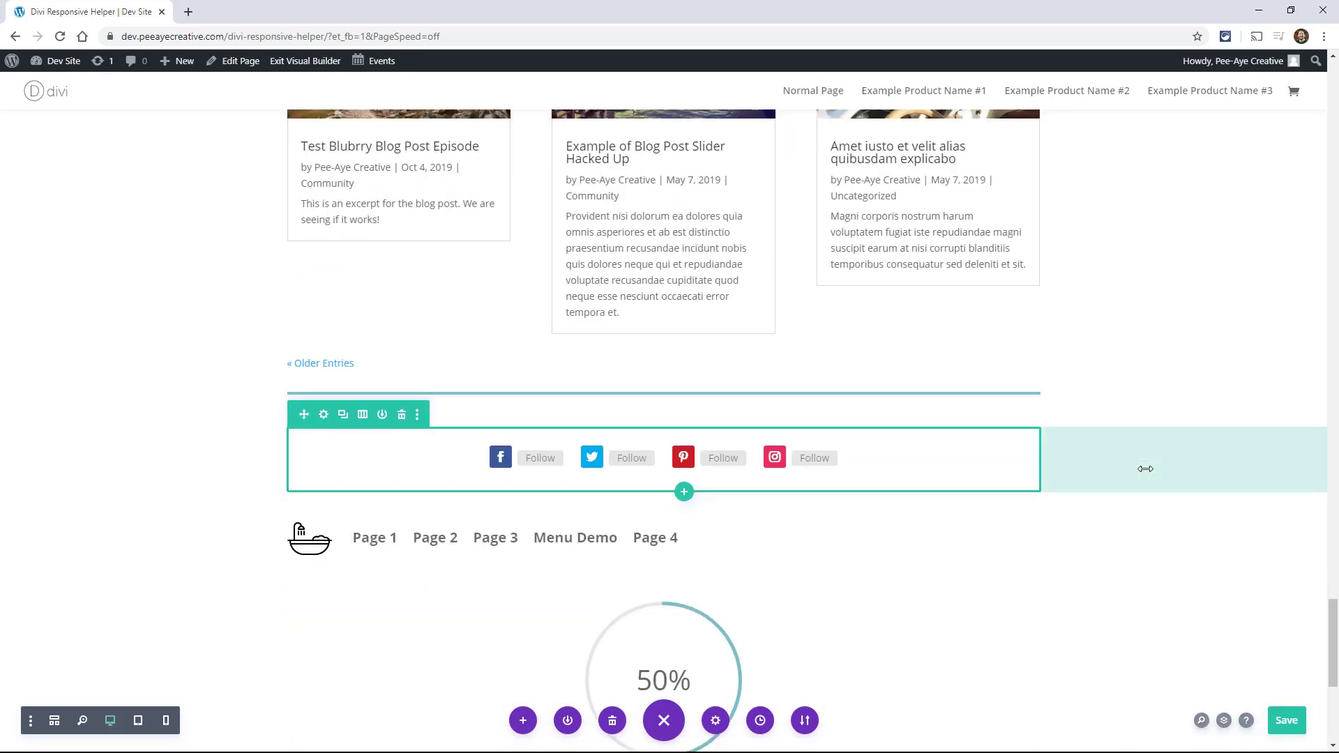
pyautogui.scroll(8, 1145, 468)
pyautogui.scroll(5, 1144, 469)
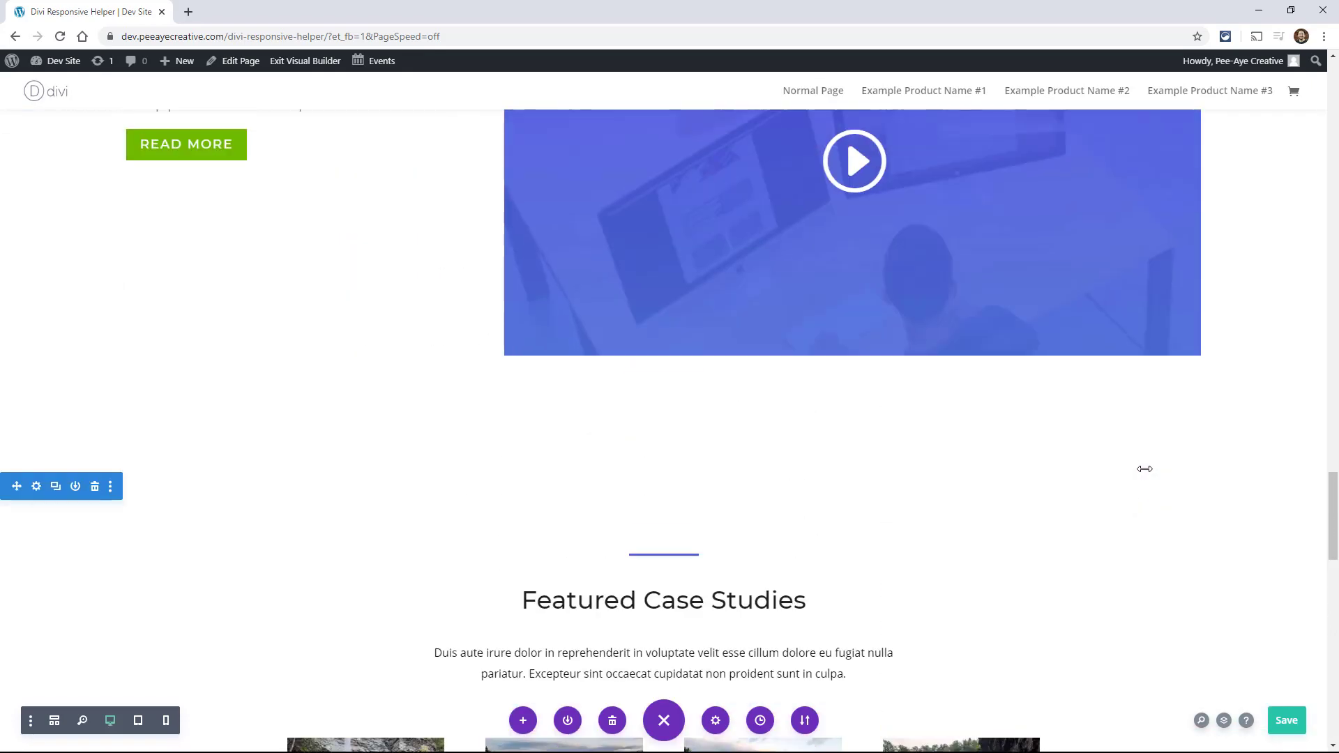
pyautogui.scroll(15, 1144, 468)
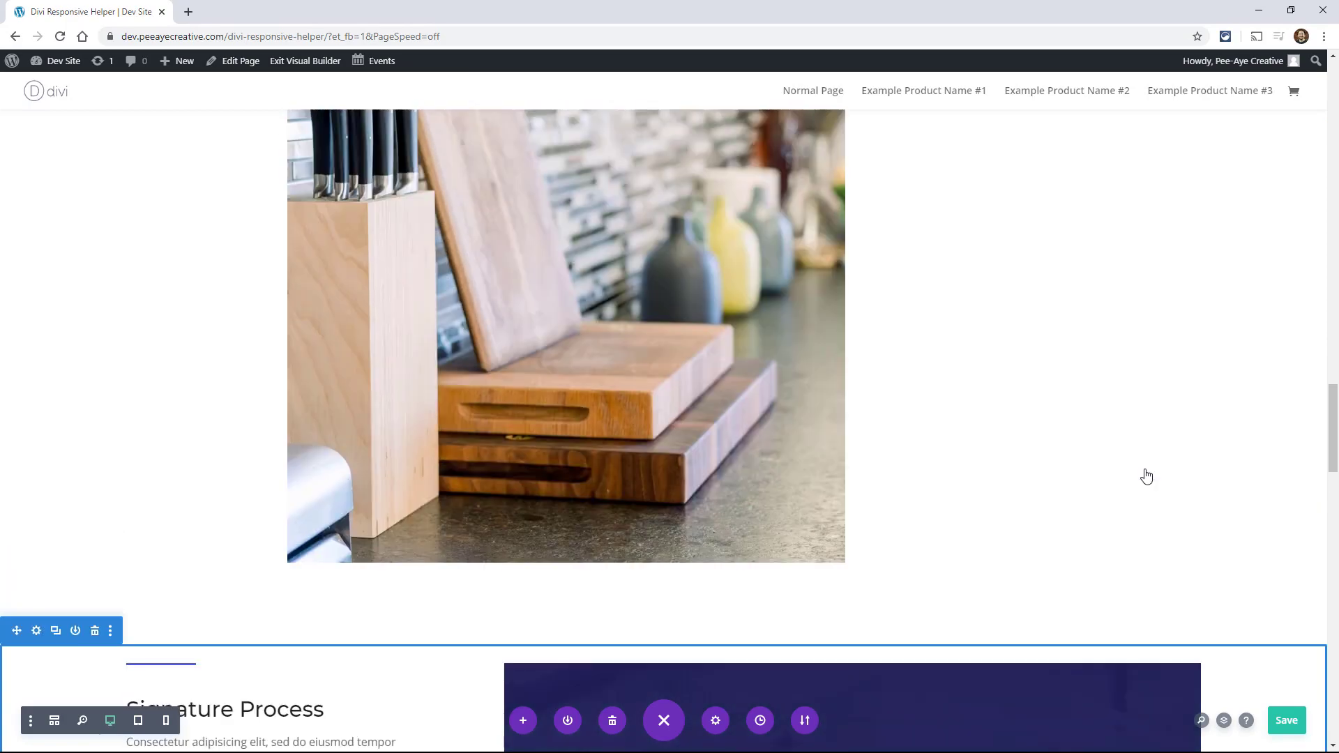
pyautogui.scroll(11, 1145, 471)
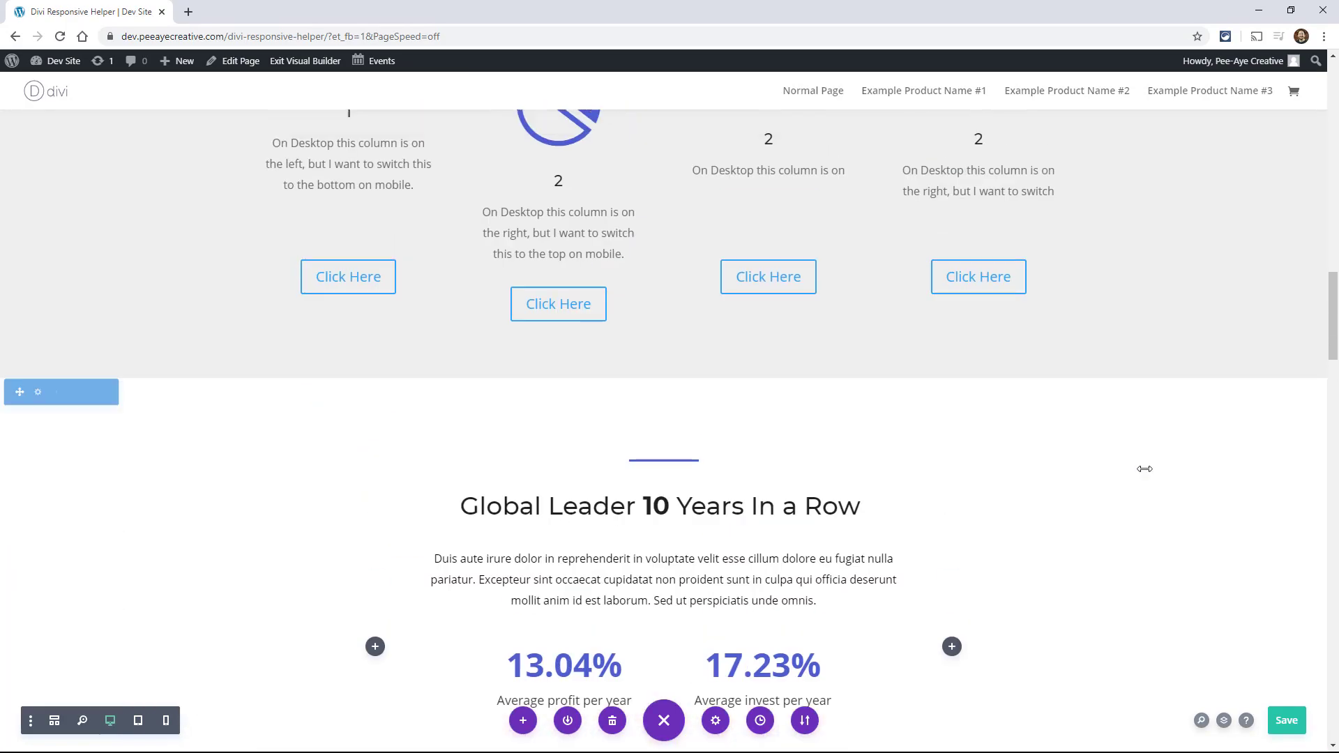